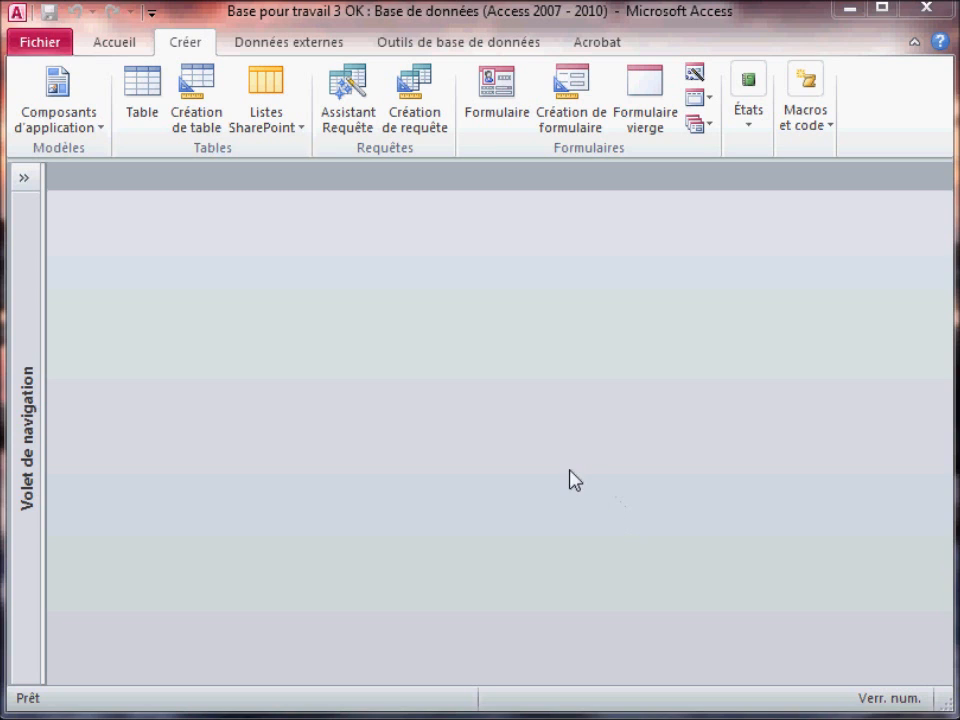
- Start the Report Wizard using the Employé table as the data source
{"action": "left_click", "coordinate": [24, 179]}
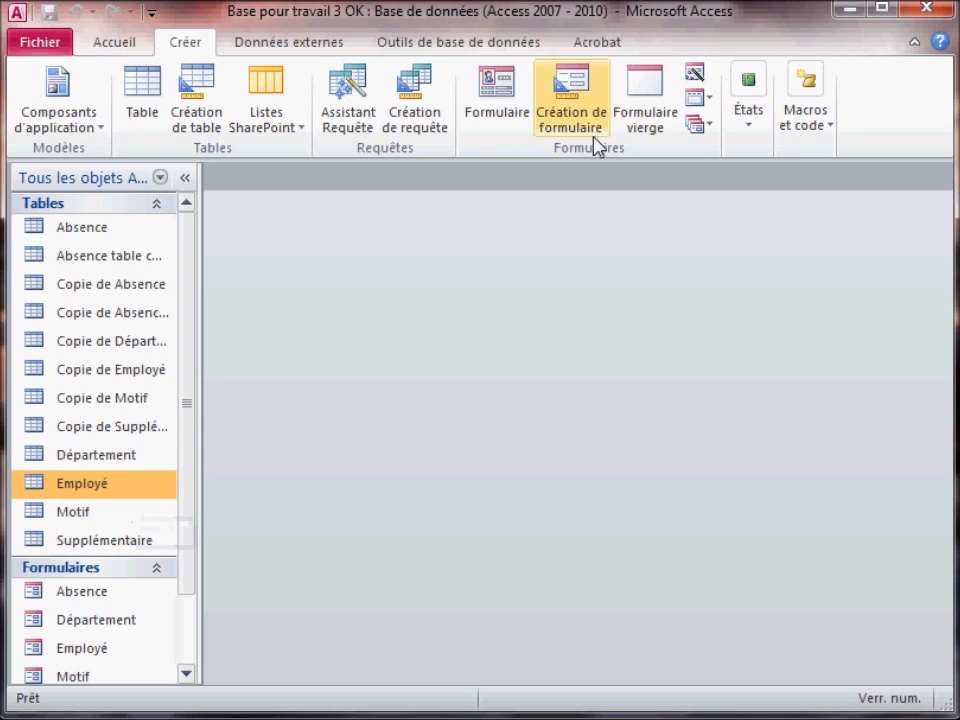
{"action": "left_click", "coordinate": [752, 128]}
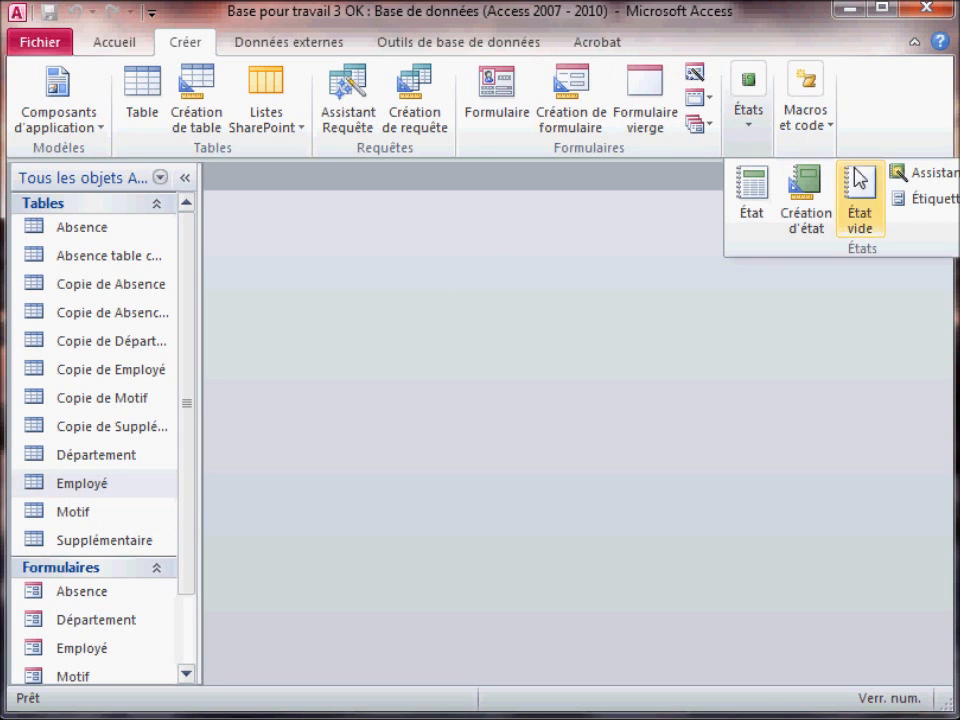
{"action": "left_click", "coordinate": [910, 183]}
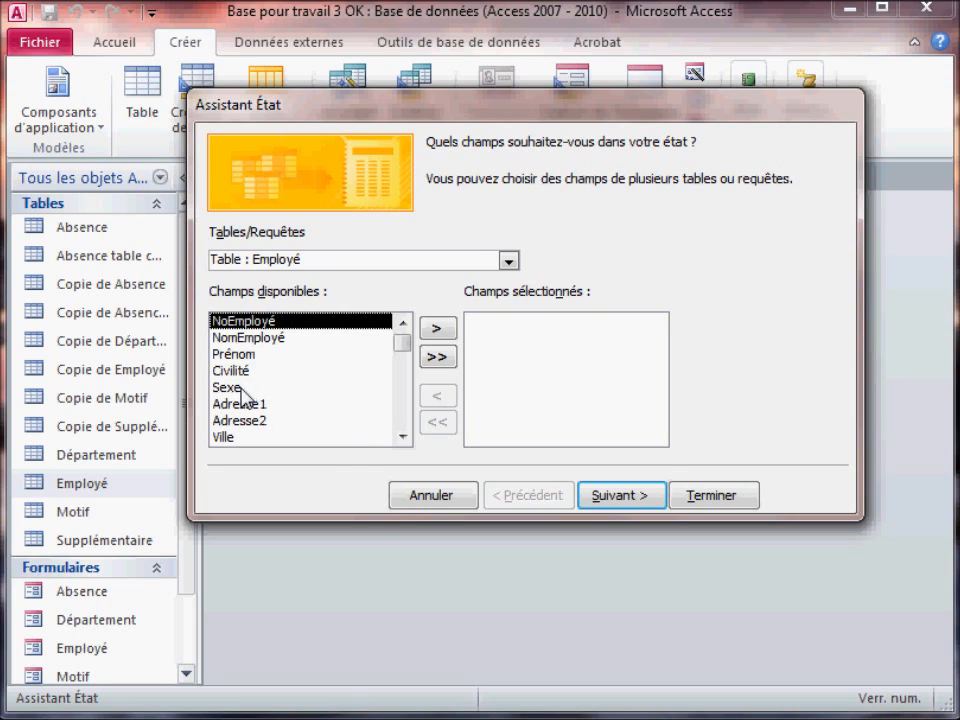
- Add DateEmbauche as the first field of the report
{"action": "scroll", "coordinate": [228, 408], "scroll_direction": "down", "scroll_amount": 1}
{"action": "scroll", "coordinate": [232, 408], "scroll_direction": "down", "scroll_amount": 2}
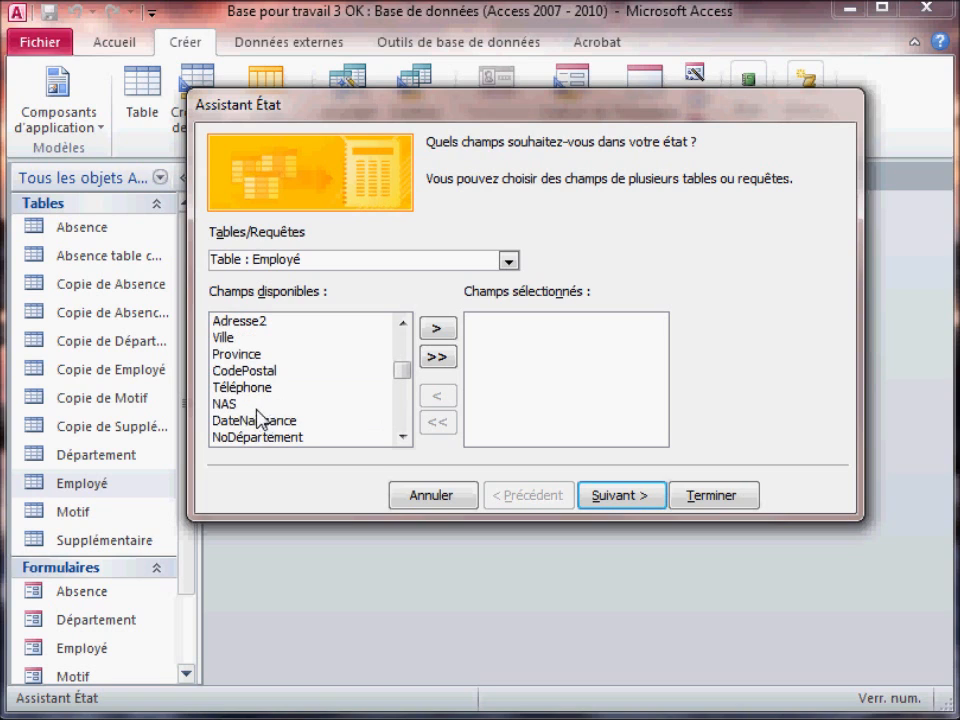
{"action": "scroll", "coordinate": [252, 404], "scroll_direction": "up", "scroll_amount": 3}
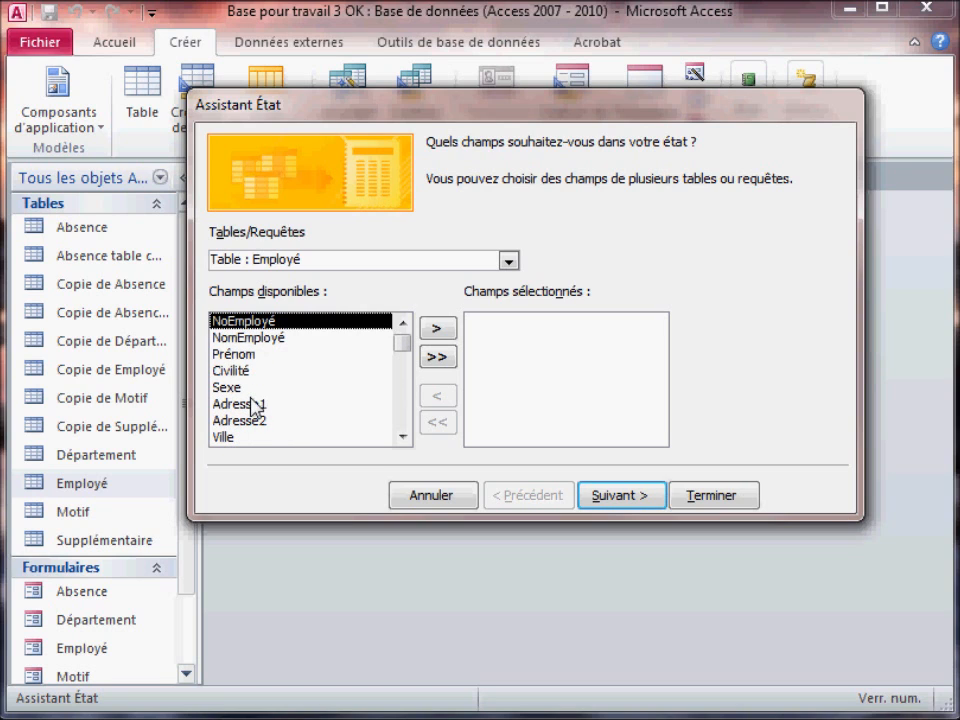
{"action": "scroll", "coordinate": [278, 428], "scroll_direction": "down", "scroll_amount": 1}
{"action": "scroll", "coordinate": [285, 436], "scroll_direction": "down", "scroll_amount": 1}
{"action": "scroll", "coordinate": [284, 436], "scroll_direction": "down", "scroll_amount": 3}
{"action": "scroll", "coordinate": [282, 434], "scroll_direction": "down", "scroll_amount": 2}
{"action": "left_click", "coordinate": [276, 438]}
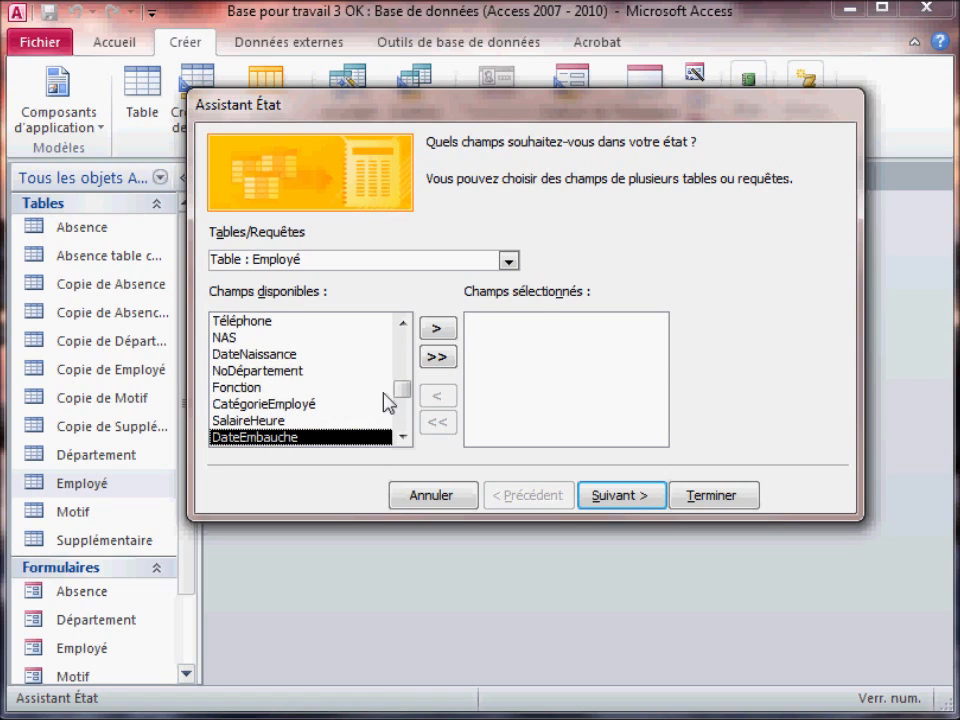
{"action": "left_click", "coordinate": [449, 330]}
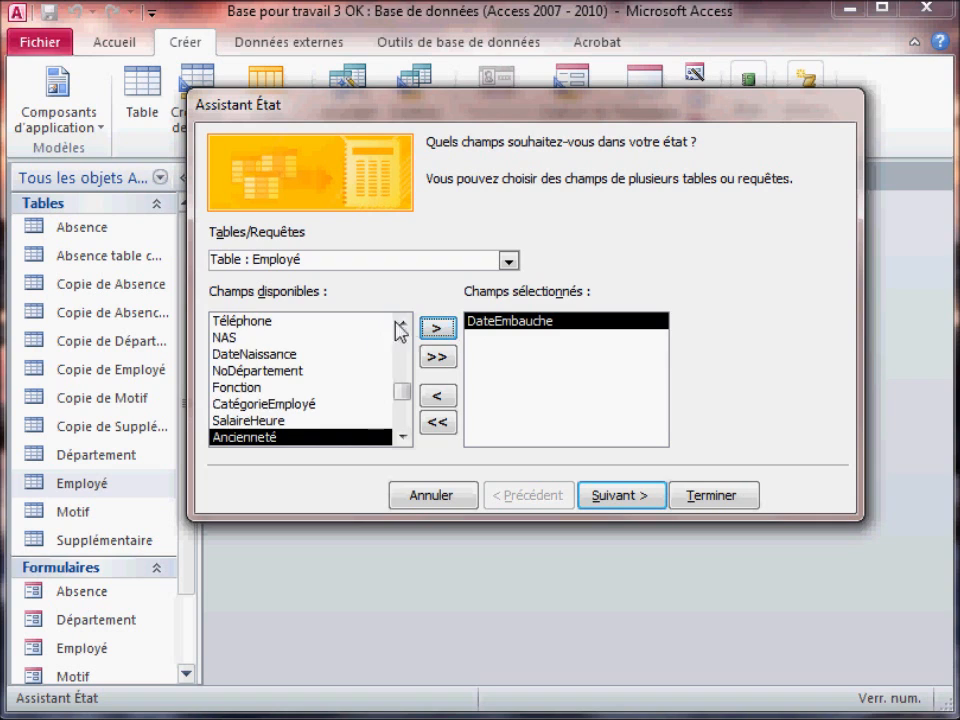
- Add the NoEmployé, Prénom and NomEmployé fields to the report, in that order
{"action": "left_click", "coordinate": [403, 324]}
{"action": "left_click", "coordinate": [382, 322]}
{"action": "left_click", "coordinate": [441, 330]}
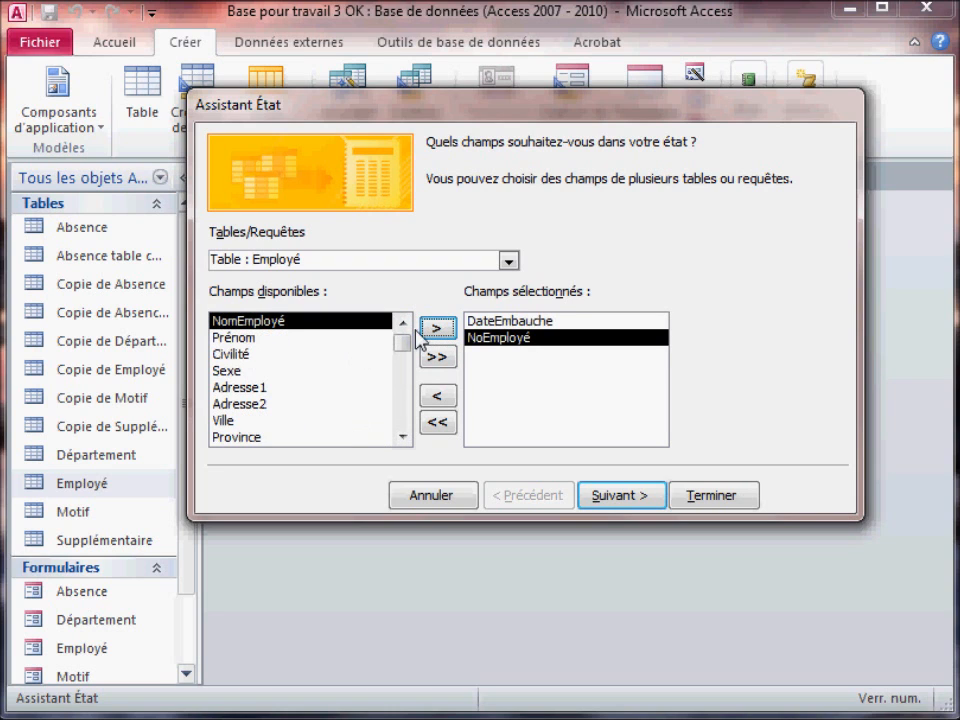
{"action": "double_click", "coordinate": [232, 337]}
{"action": "double_click", "coordinate": [240, 321]}
- Add NoDépartement, Fonction, Ancienneté, DateNaissance and TempsPlein to the report and continue to the grouping levels
{"action": "scroll", "coordinate": [258, 408], "scroll_direction": "down", "scroll_amount": 2}
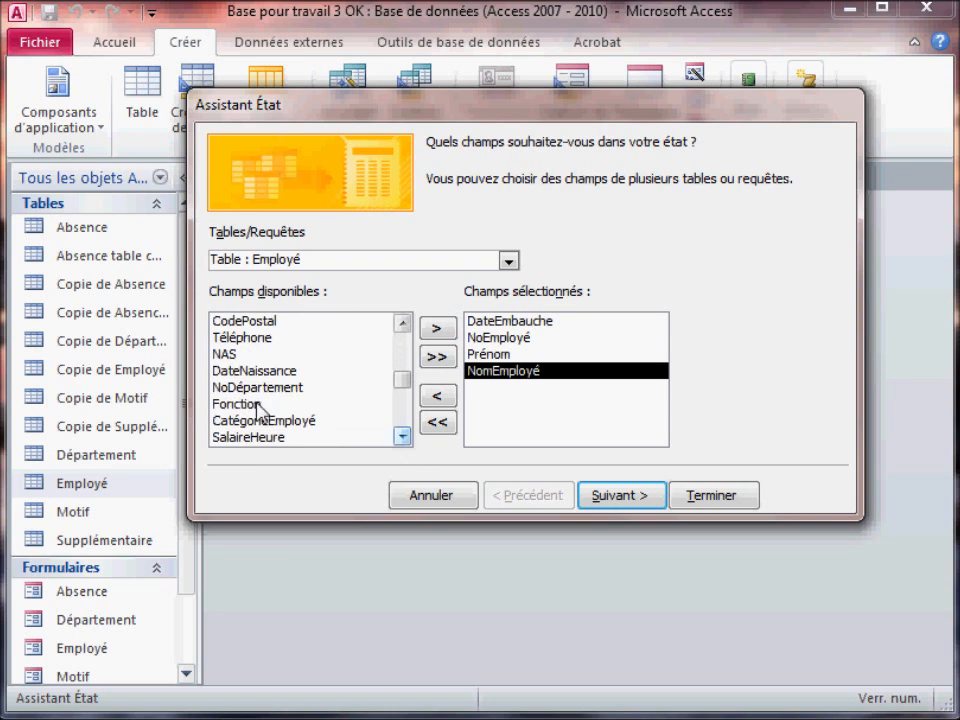
{"action": "double_click", "coordinate": [257, 389]}
{"action": "double_click", "coordinate": [240, 390]}
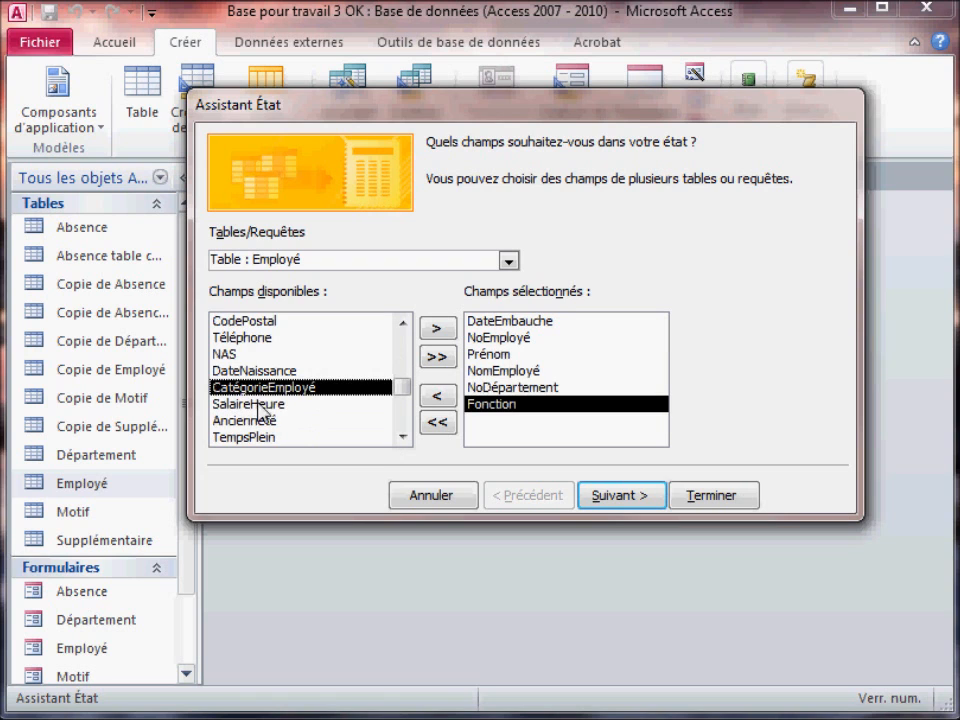
{"action": "double_click", "coordinate": [245, 420]}
{"action": "double_click", "coordinate": [250, 370]}
{"action": "double_click", "coordinate": [245, 403]}
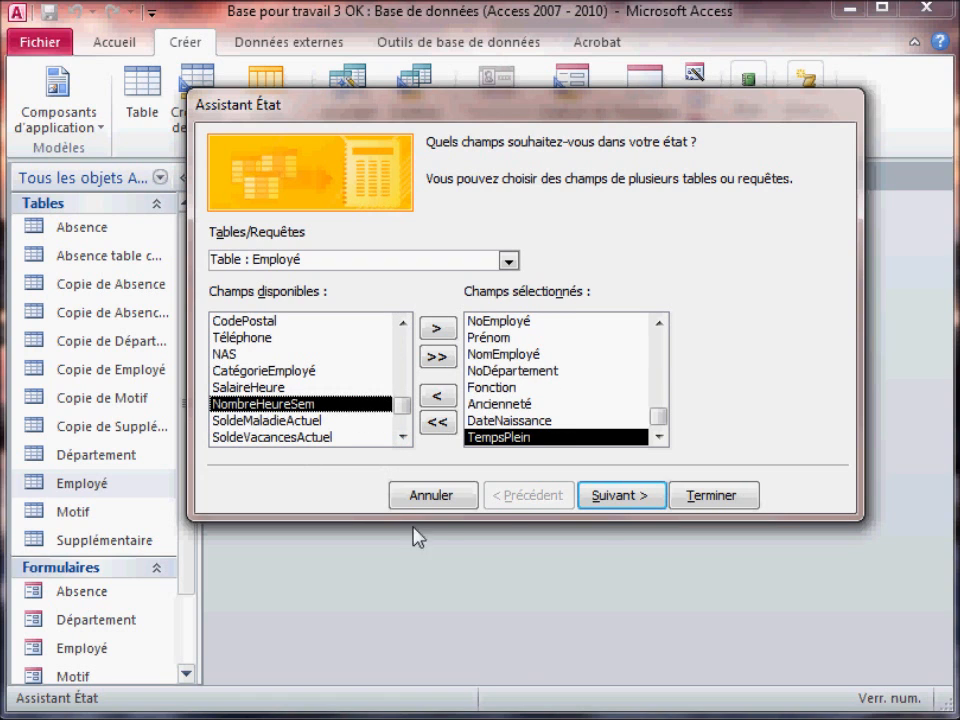
{"action": "left_click", "coordinate": [619, 496]}
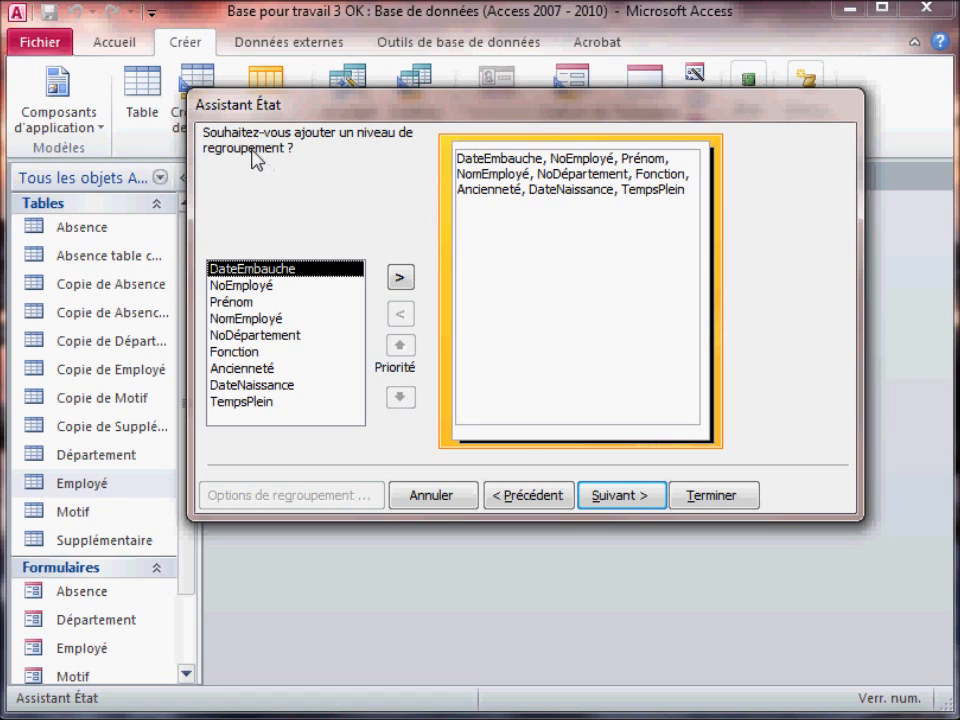
- Add a single grouping level on DateEmbauche, removing the duplicate level
{"action": "left_click", "coordinate": [400, 279]}
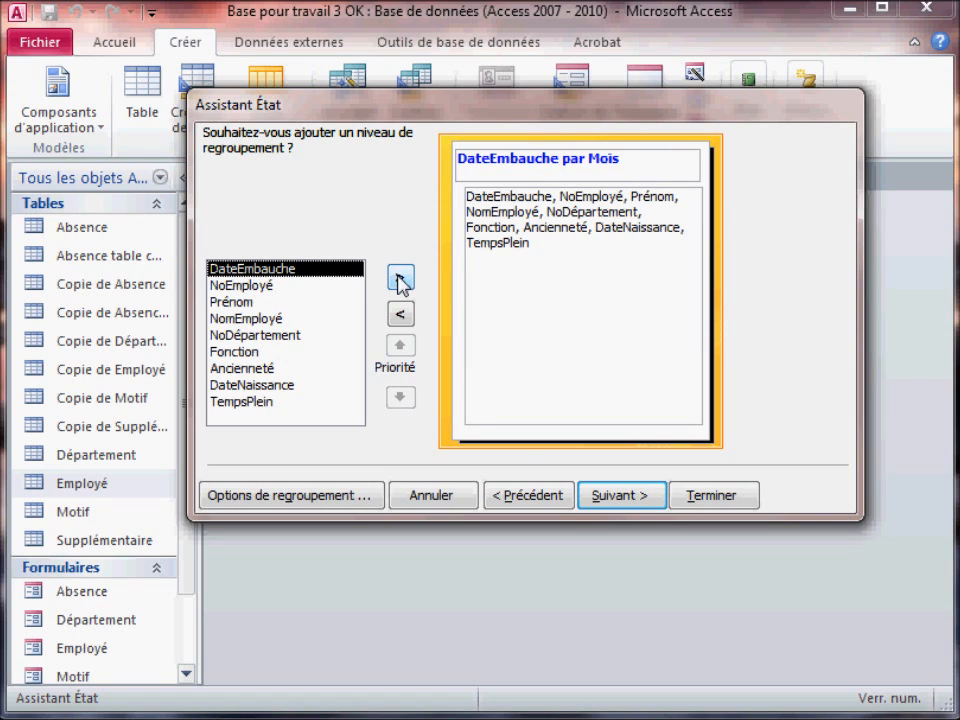
{"action": "left_click", "coordinate": [400, 279]}
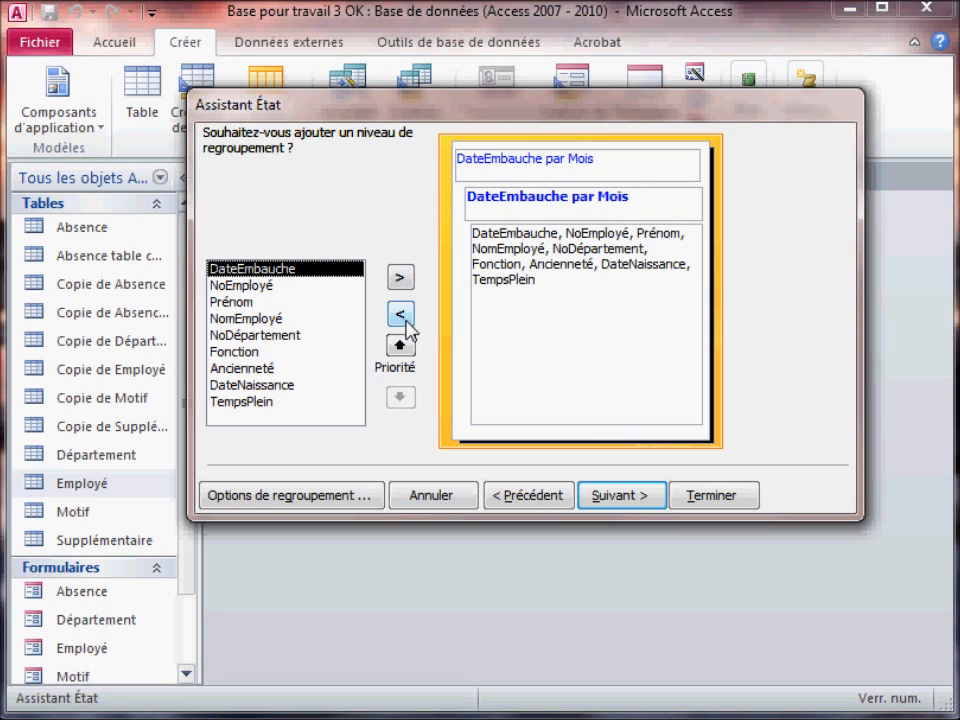
{"action": "left_click", "coordinate": [405, 322]}
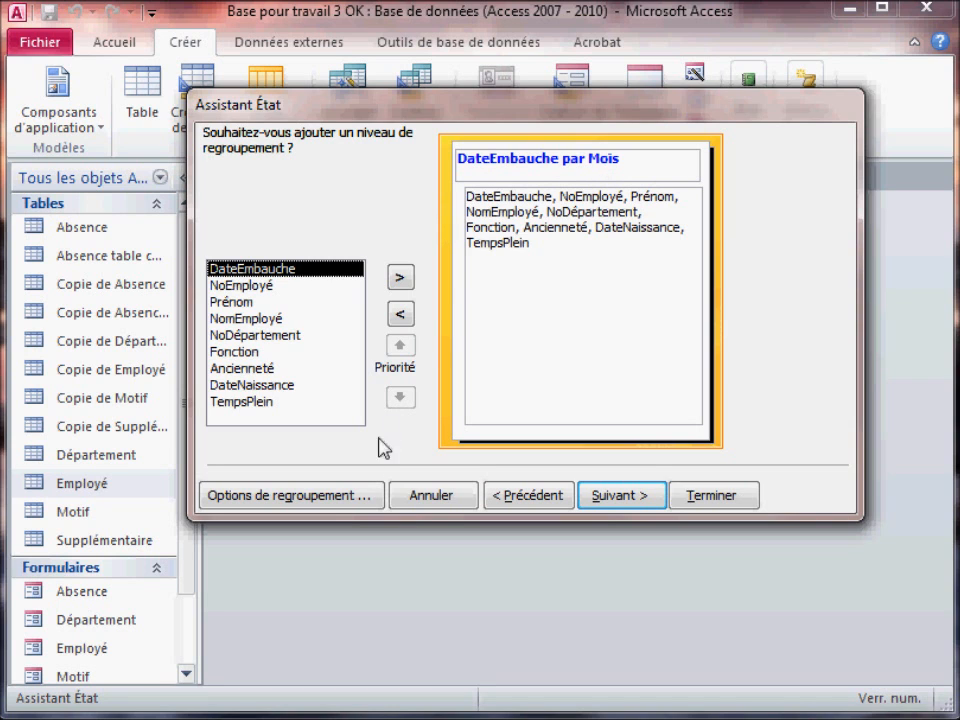
- Set the DateEmbauche grouping interval to Année and continue to the sort order
{"action": "left_click", "coordinate": [327, 505]}
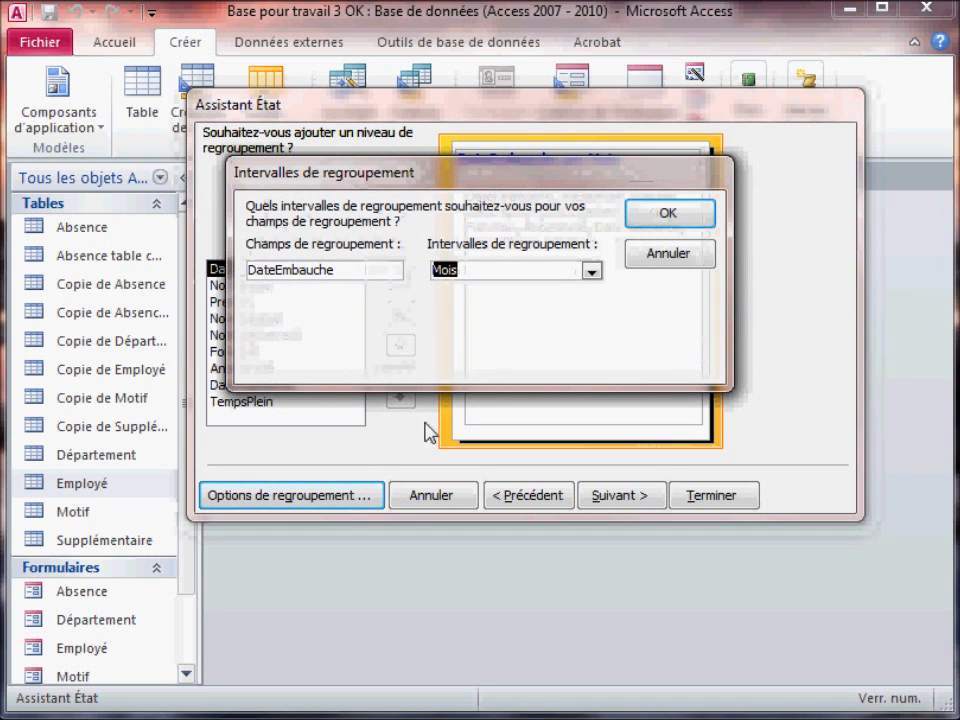
{"action": "left_click", "coordinate": [592, 273]}
{"action": "left_click", "coordinate": [514, 306]}
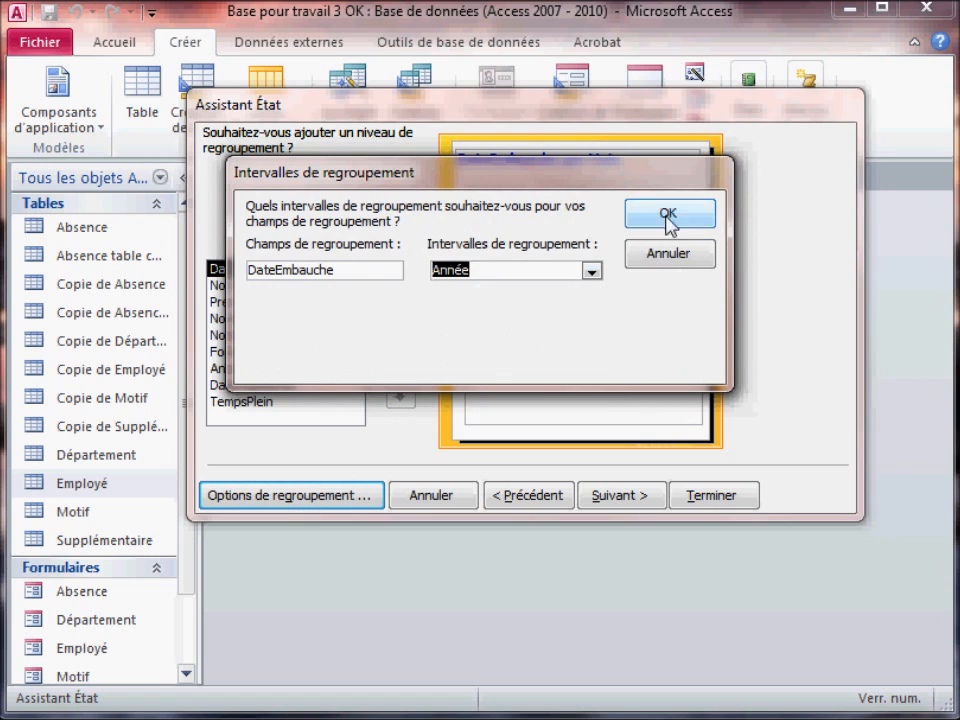
{"action": "left_click", "coordinate": [668, 216]}
{"action": "left_click", "coordinate": [615, 500]}
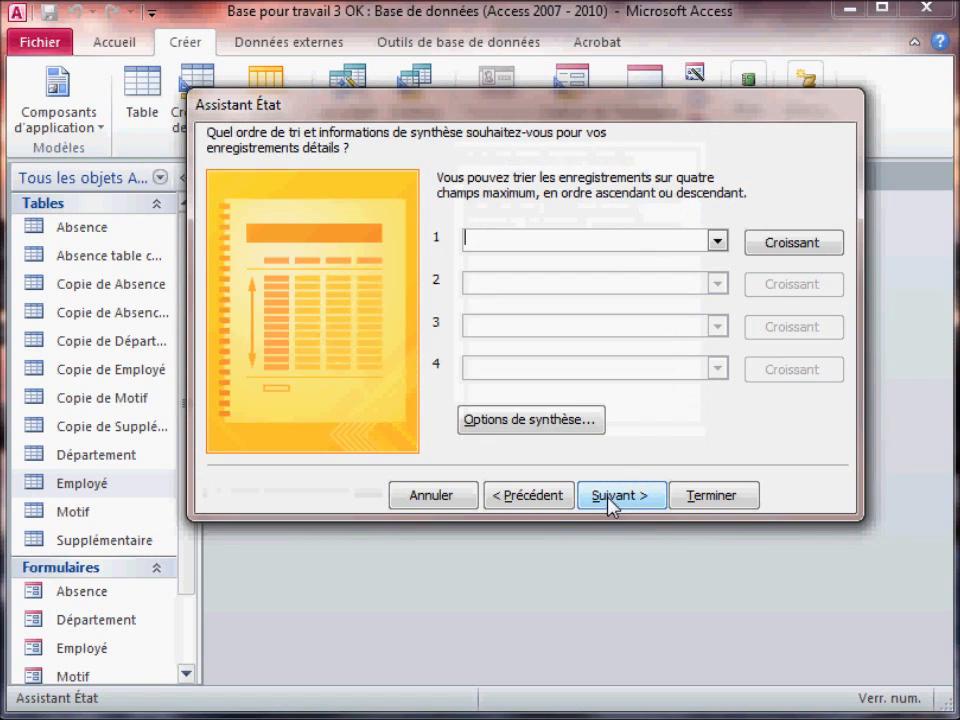
- Sort the detail records by DateEmbauche in descending order and by NomEmployé in ascending order
{"action": "left_click", "coordinate": [718, 243]}
{"action": "left_click", "coordinate": [690, 277]}
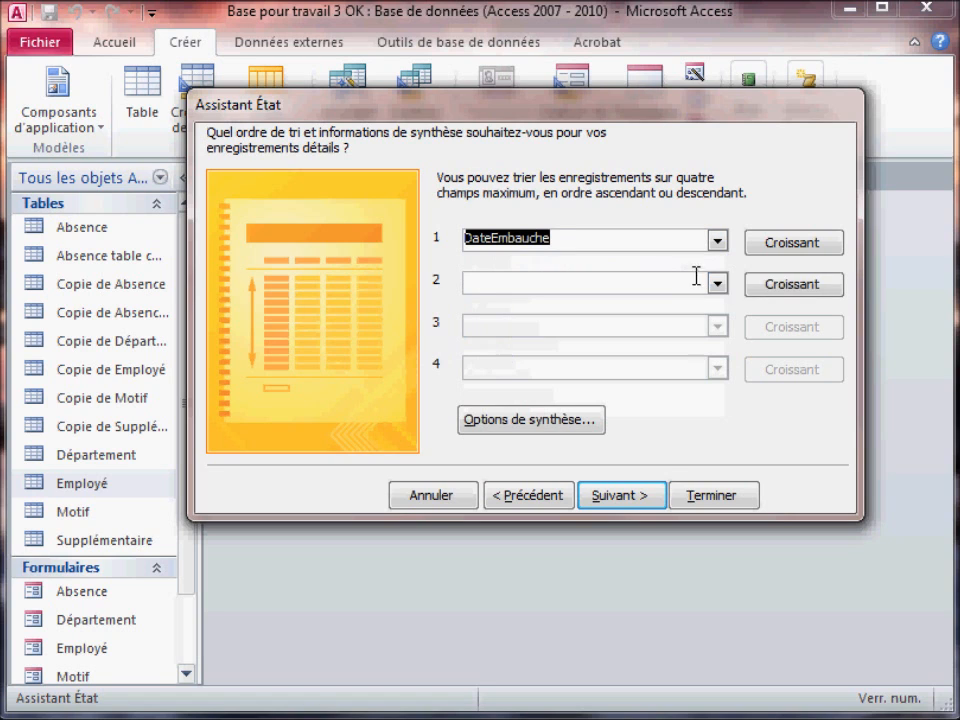
{"action": "left_click", "coordinate": [784, 248]}
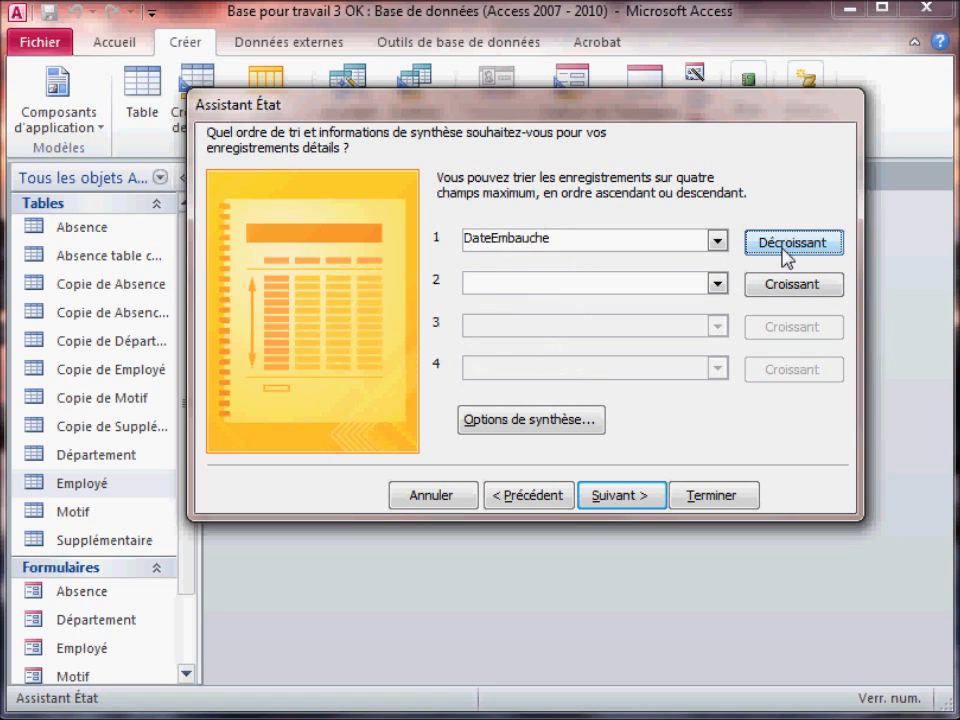
{"action": "left_click", "coordinate": [716, 285]}
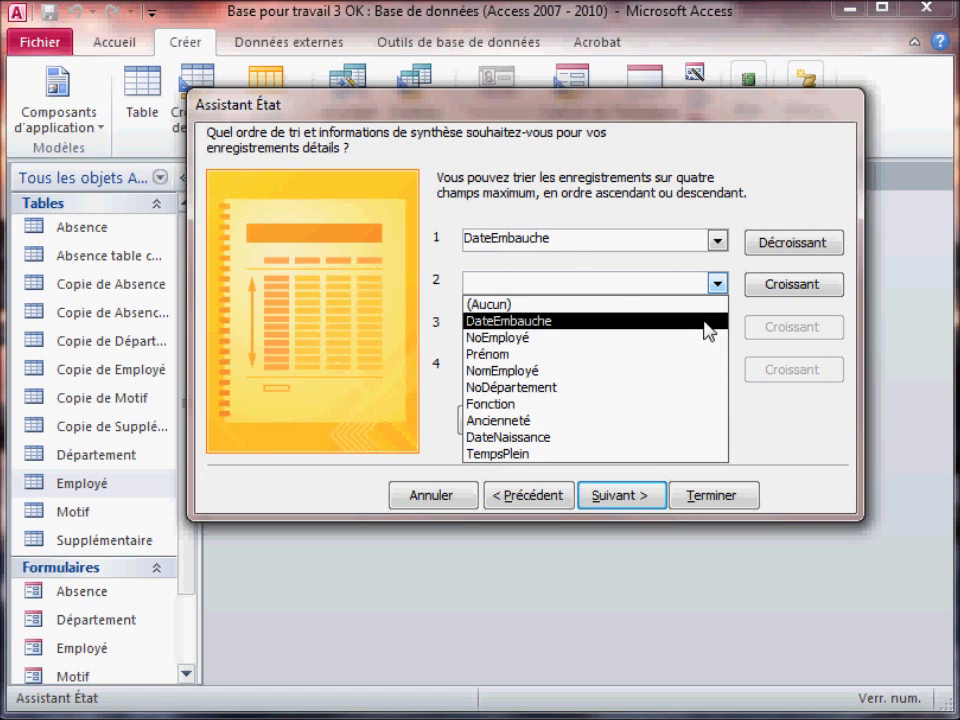
{"action": "left_click", "coordinate": [676, 371]}
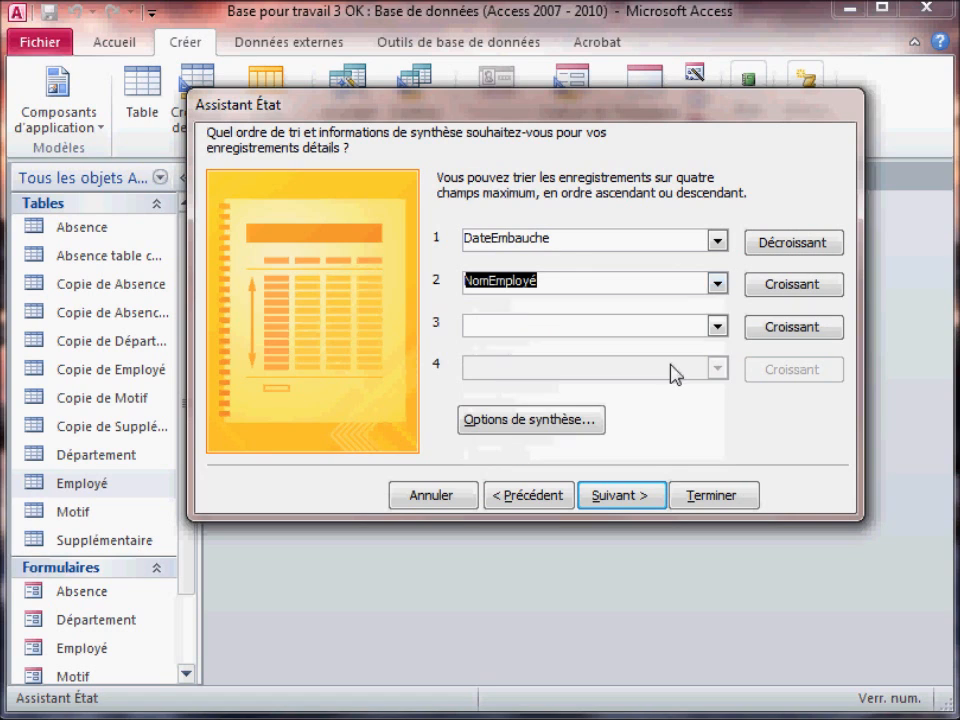
{"action": "left_click", "coordinate": [619, 500]}
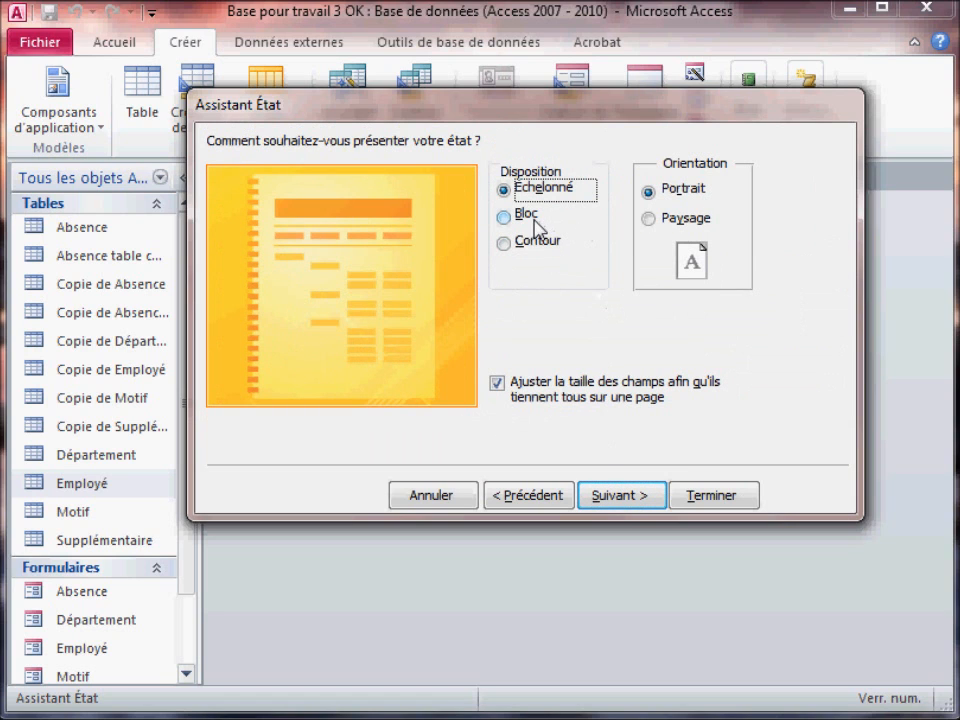
- Set the report orientation to Paysage and generate the report in preview with the title AnciennetéSimple
{"action": "left_click", "coordinate": [655, 220]}
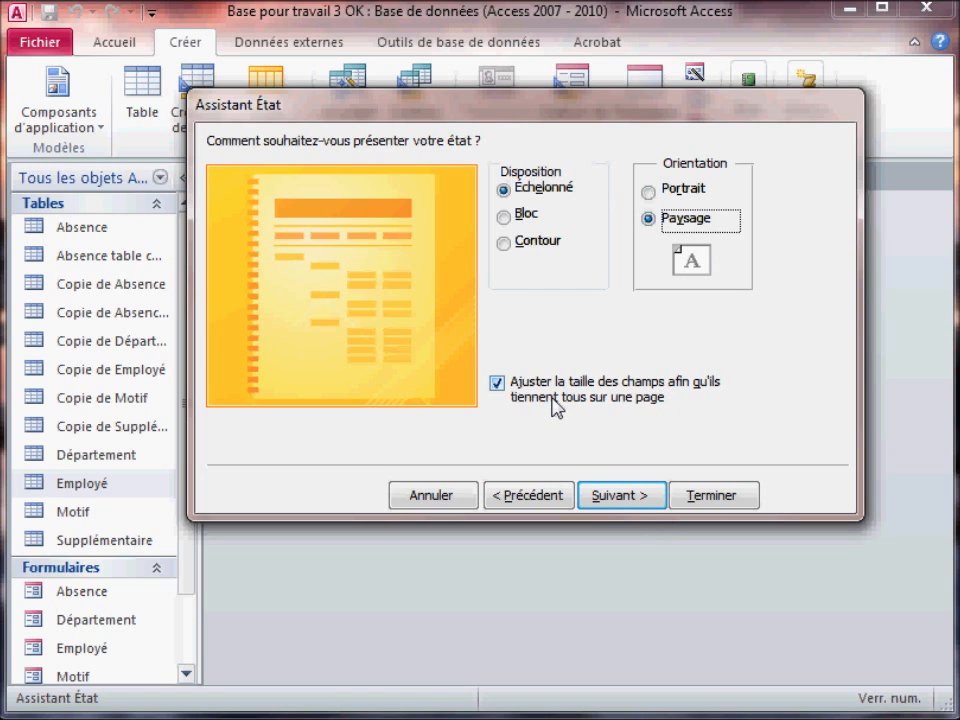
{"action": "left_click", "coordinate": [606, 497]}
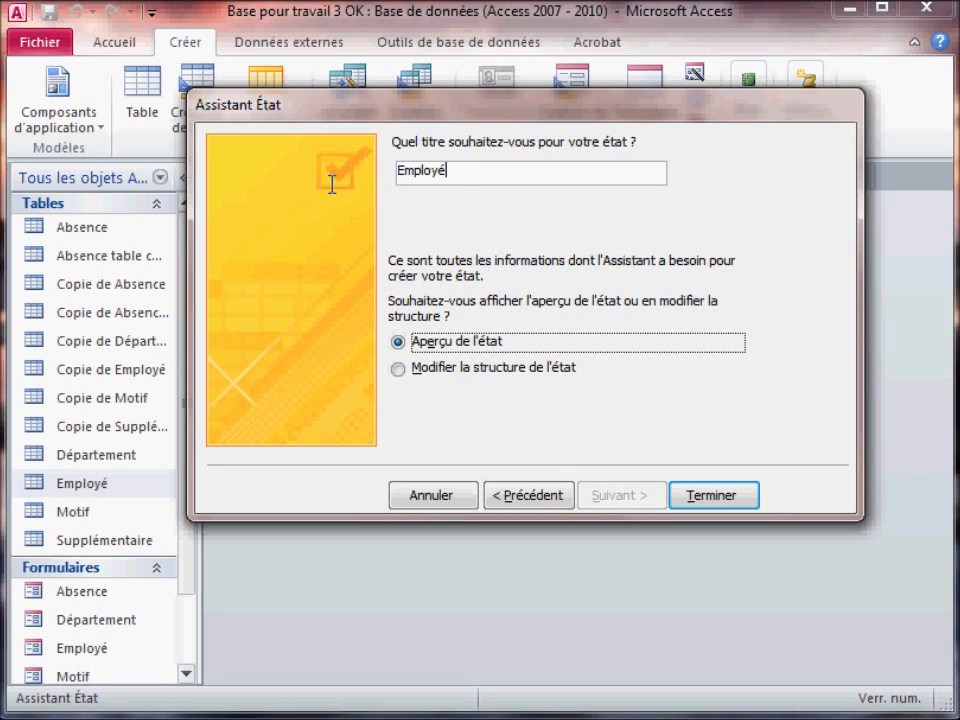
{"action": "left_click_drag", "start_coordinate": [450, 172], "coordinate": [347, 182]}
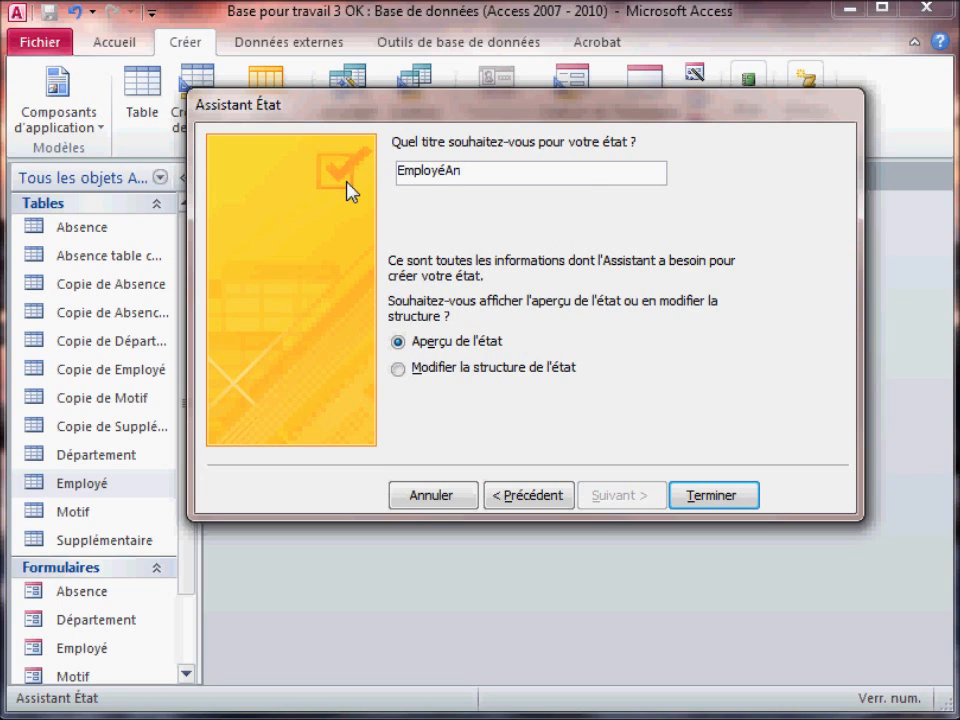
{"action": "key", "text": "BackSpace"}
{"action": "key", "text": "BackSpace"}
{"action": "key", "text": "BackSpace"}
{"action": "key", "text": "BackSpace"}
{"action": "key", "text": "BackSpace"}
{"action": "key", "text": "BackSpace"}
{"action": "key", "text": "BackSpace"}
{"action": "key", "text": "BackSpace"}
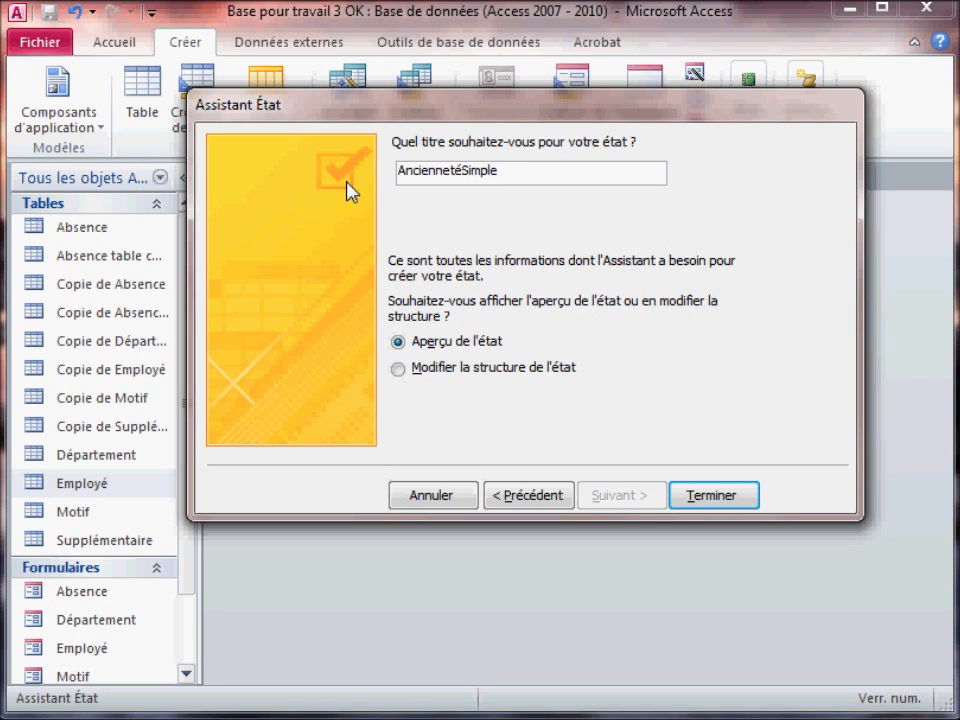
{"action": "left_click", "coordinate": [700, 495]}
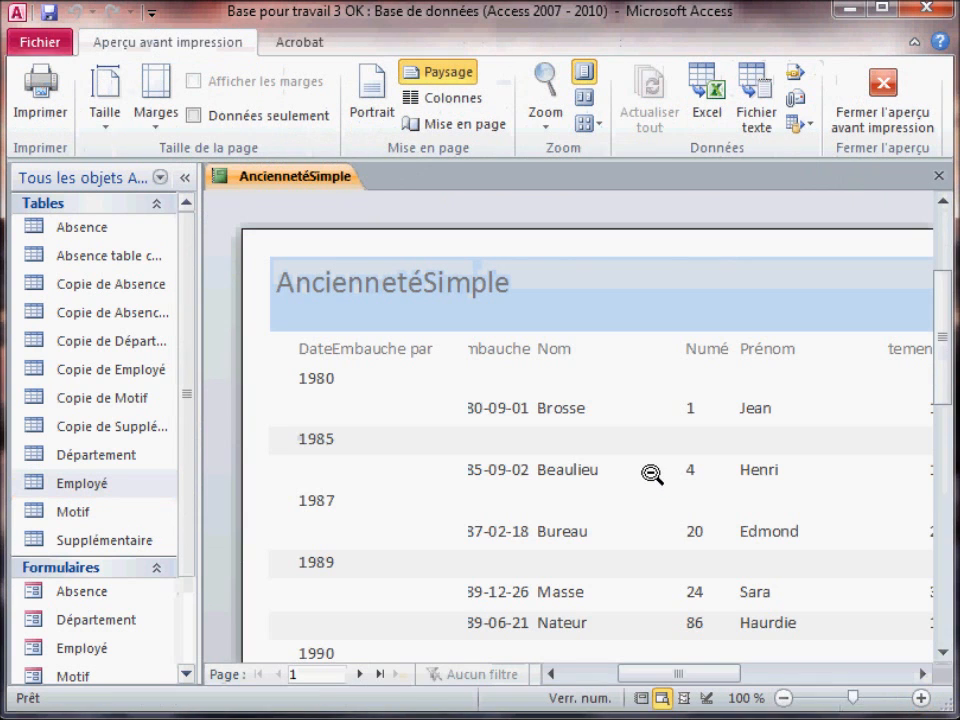
- Zoom the print preview out to 50 % and collapse the navigation pane to examine the whole page layout
{"action": "left_click", "coordinate": [785, 698]}
{"action": "left_click", "coordinate": [785, 698]}
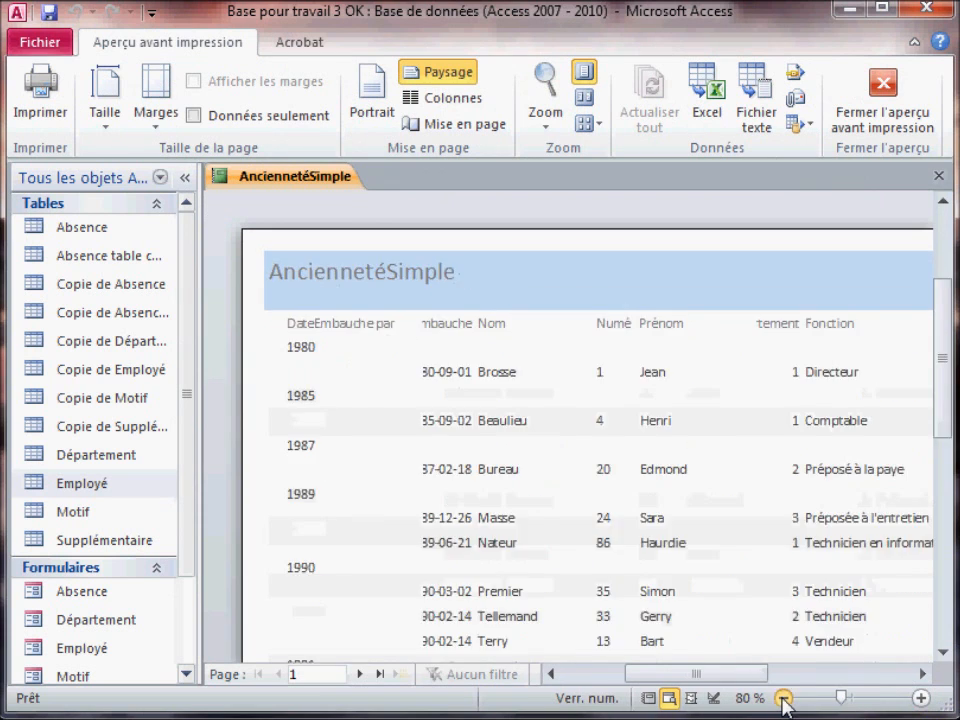
{"action": "left_click", "coordinate": [785, 698]}
{"action": "left_click", "coordinate": [785, 698]}
{"action": "left_click", "coordinate": [785, 698]}
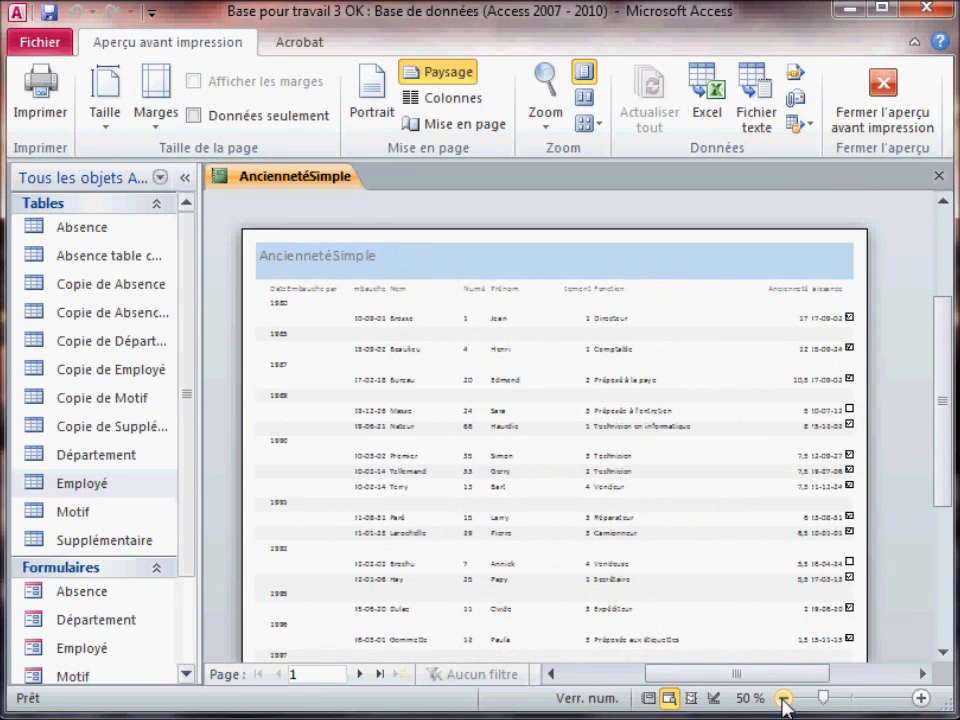
{"action": "left_click", "coordinate": [455, 353]}
{"action": "left_click", "coordinate": [186, 178]}
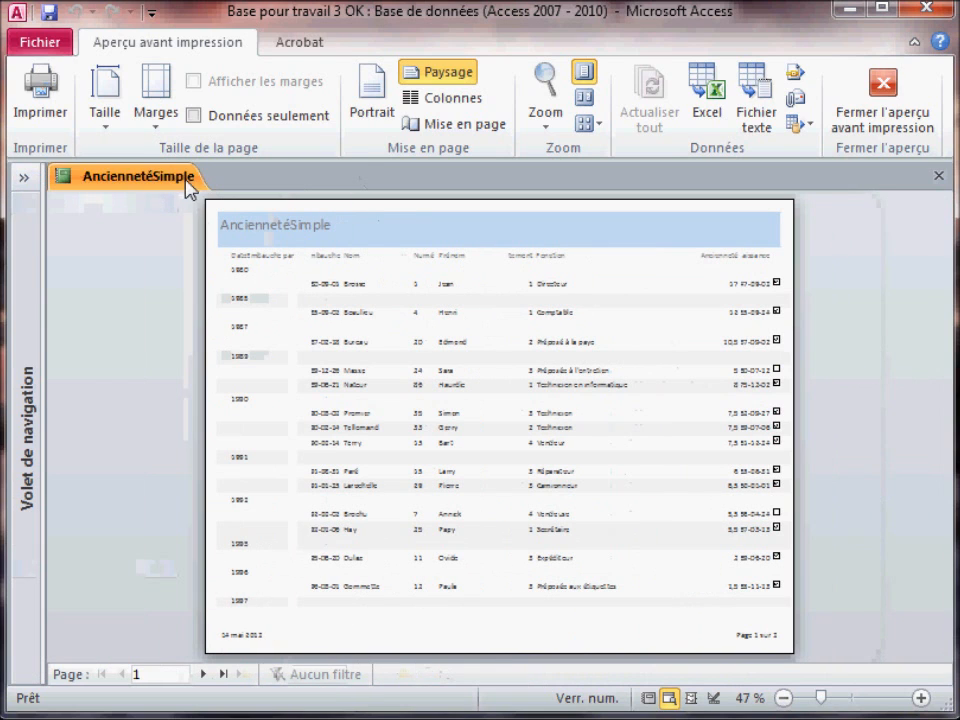
- Zoom the print preview in to 90 % to examine the column headings and employee data
{"action": "left_click", "coordinate": [336, 556]}
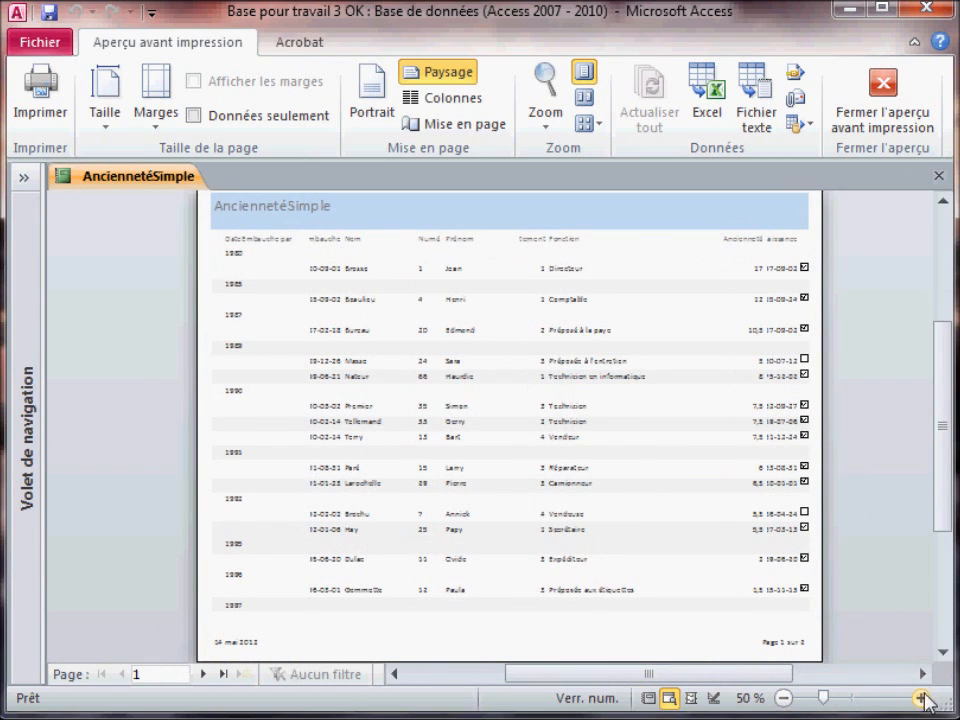
{"action": "left_click", "coordinate": [920, 698]}
{"action": "left_click", "coordinate": [920, 698]}
{"action": "left_click", "coordinate": [920, 698]}
{"action": "left_click", "coordinate": [920, 698]}
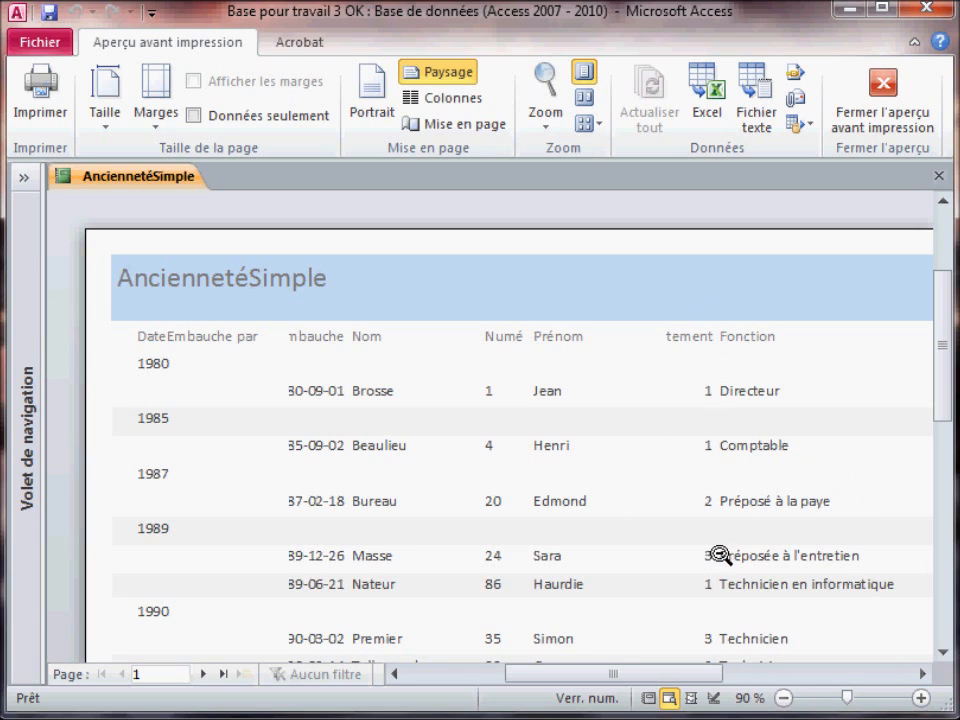
- Close the print preview and return to the report in design view (Mode Création)
{"action": "left_click", "coordinate": [882, 96]}
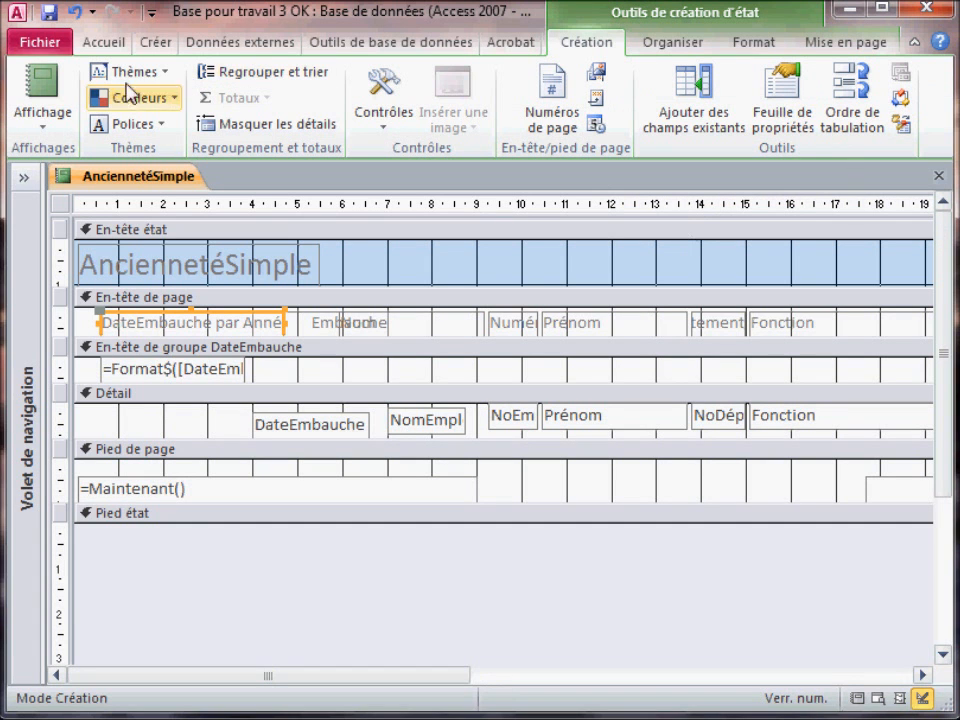
{"action": "left_click", "coordinate": [48, 120]}
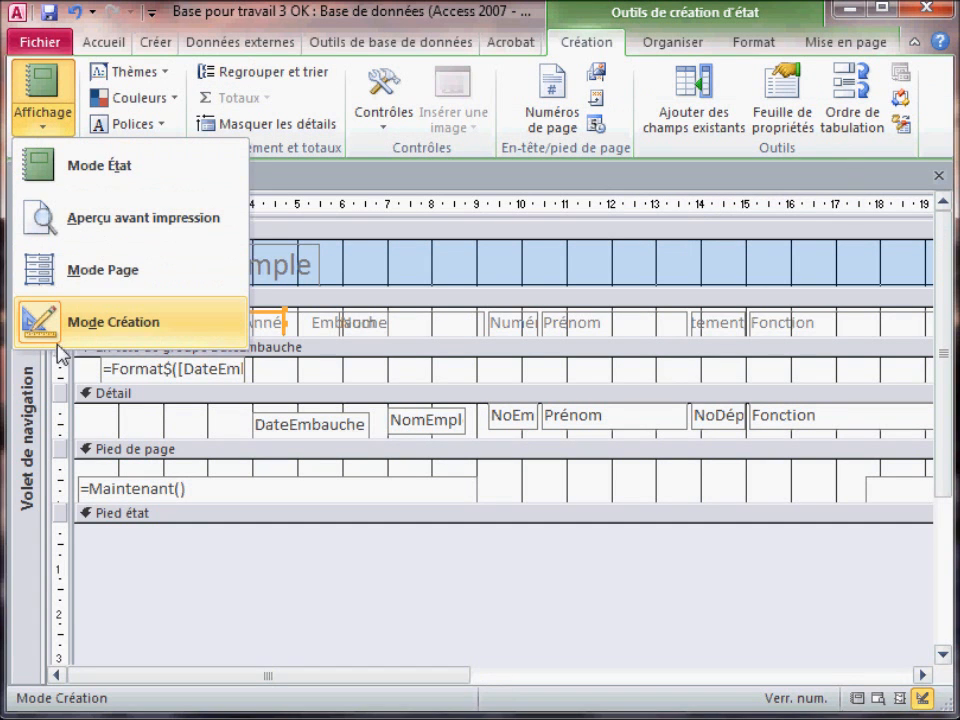
{"action": "left_click", "coordinate": [495, 598]}
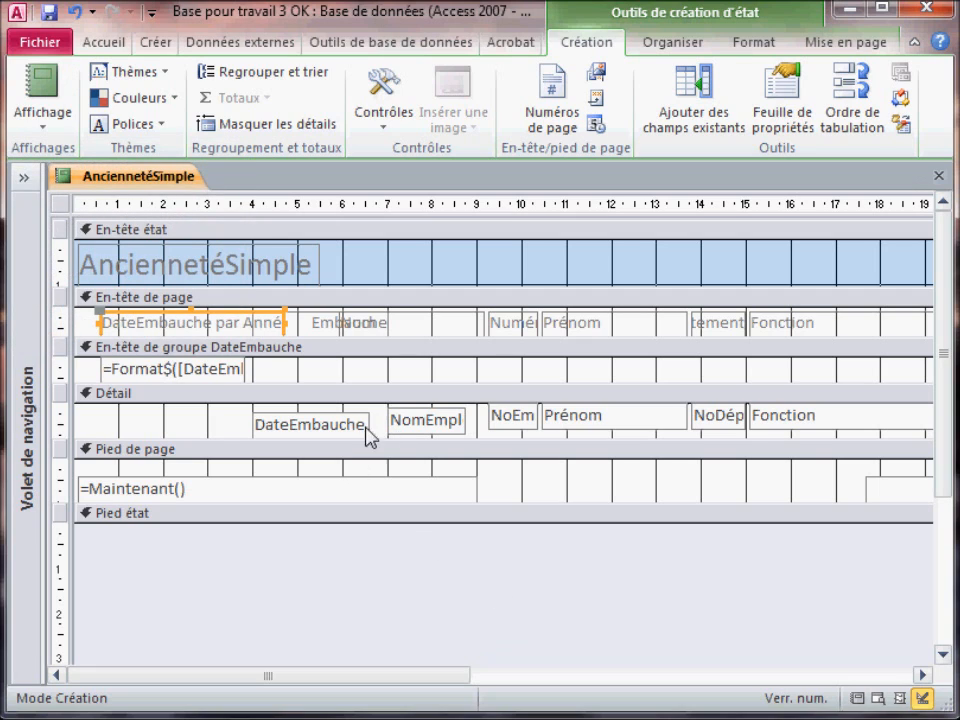
- Shorten the "DateEmbauche par Année" heading in the page header to "Année" and narrow its label to fit
{"action": "left_click", "coordinate": [241, 323]}
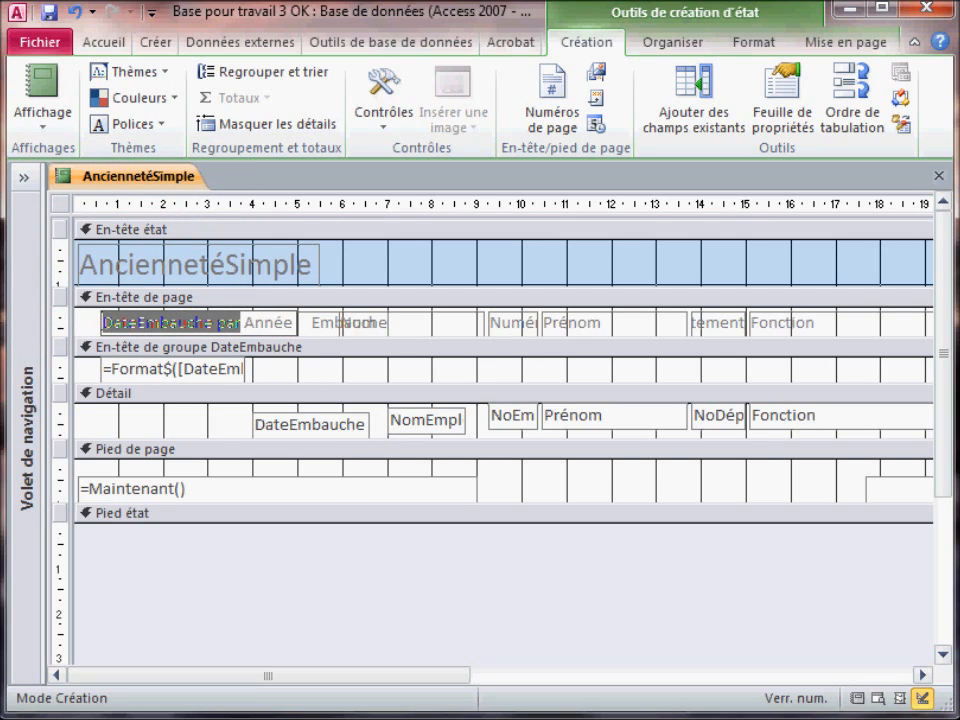
{"action": "key", "text": "Delete"}
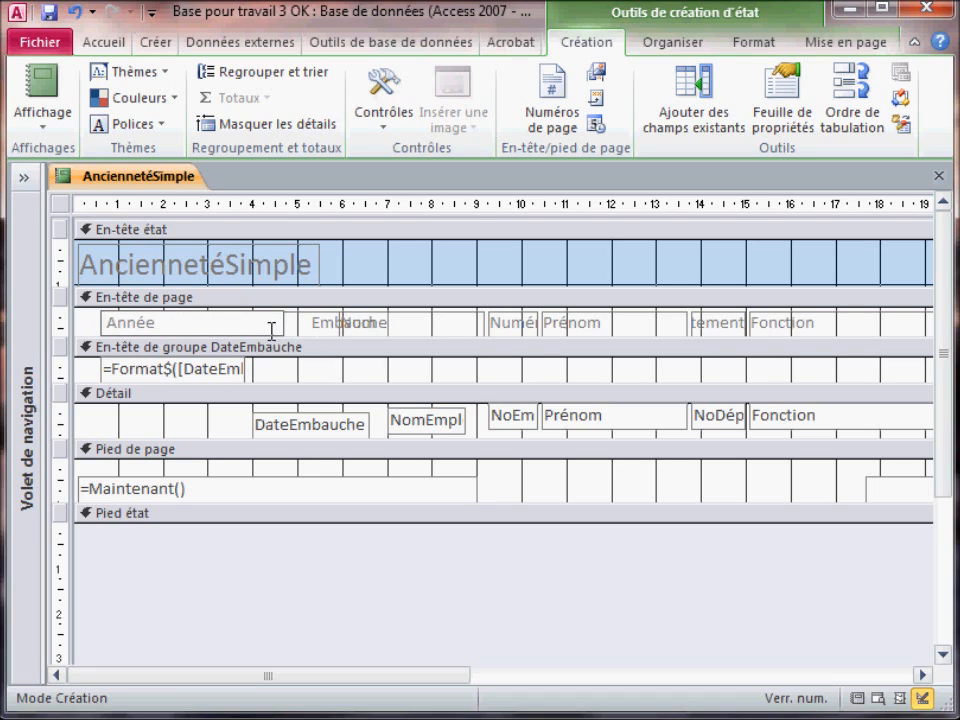
{"action": "left_click_drag", "start_coordinate": [279, 319], "coordinate": [178, 324]}
- Shift the Embauche heading closer to Année, narrow it to its text, and align the DateEmbauche detail field beneath it
{"action": "left_click", "coordinate": [308, 329]}
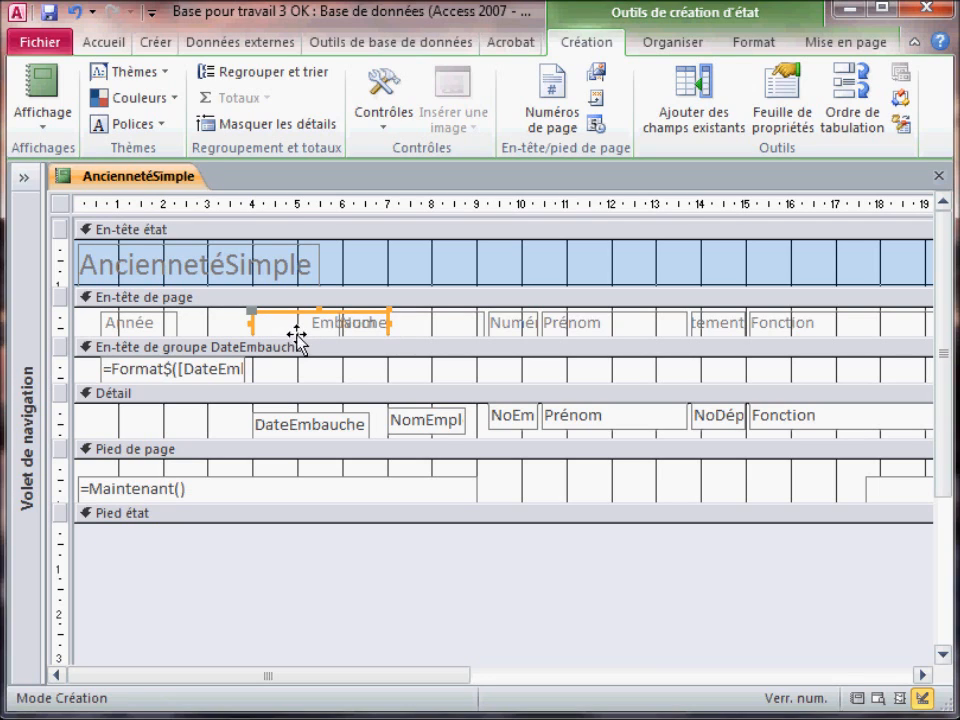
{"action": "left_click_drag", "start_coordinate": [253, 325], "coordinate": [236, 330]}
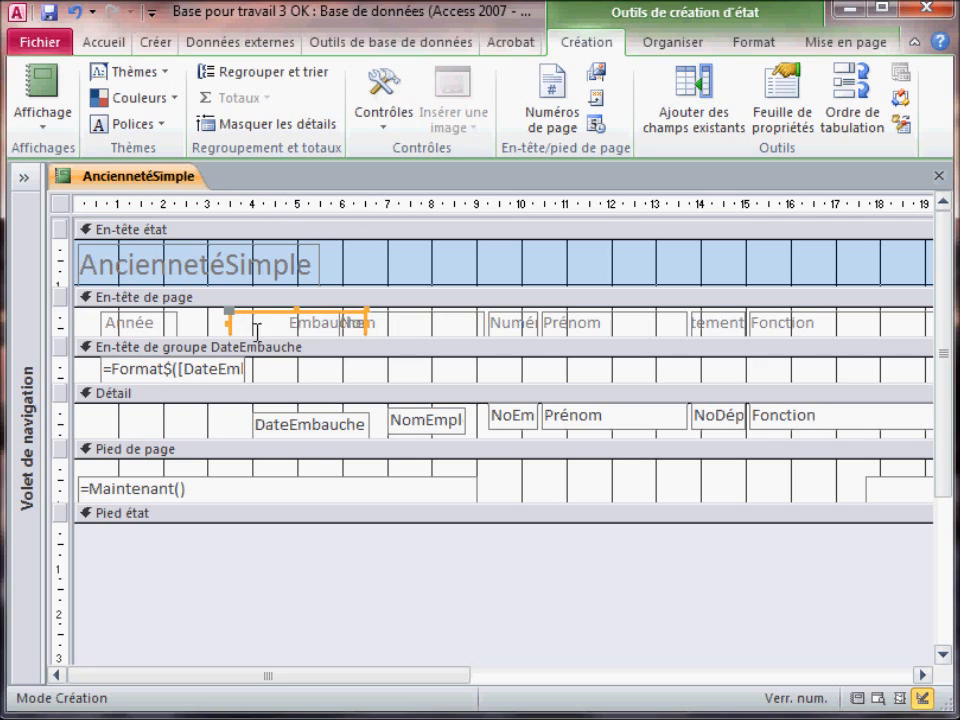
{"action": "left_click_drag", "start_coordinate": [366, 324], "coordinate": [309, 325]}
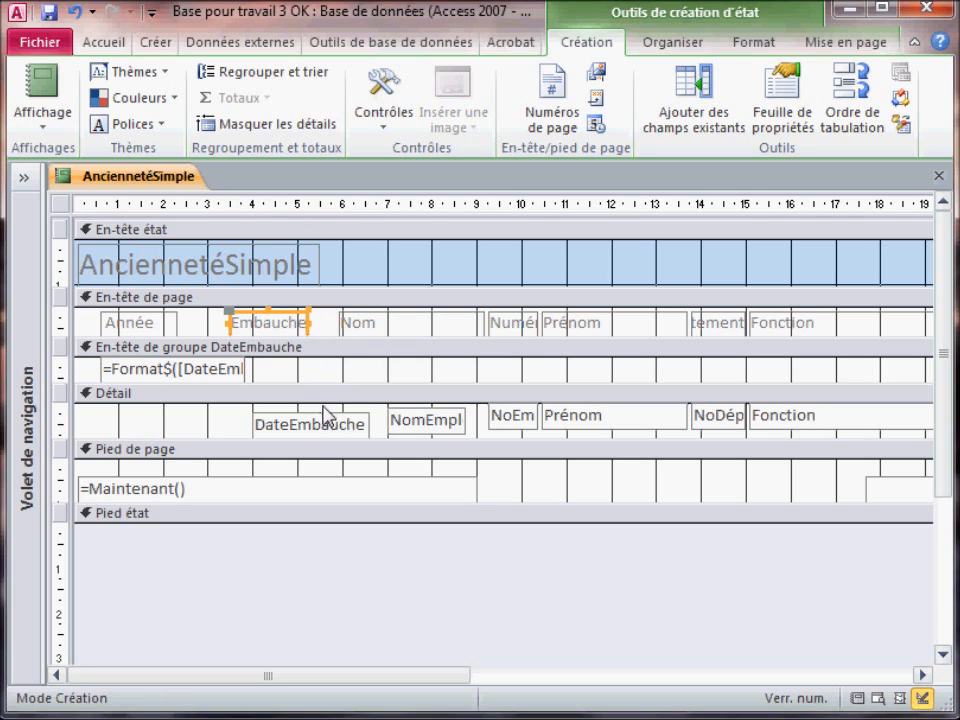
{"action": "mouse_move", "coordinate": [308, 422]}
{"action": "left_mouse_down"}
{"action": "mouse_move", "coordinate": [281, 403]}
{"action": "mouse_move", "coordinate": [293, 412]}
{"action": "left_mouse_up"}
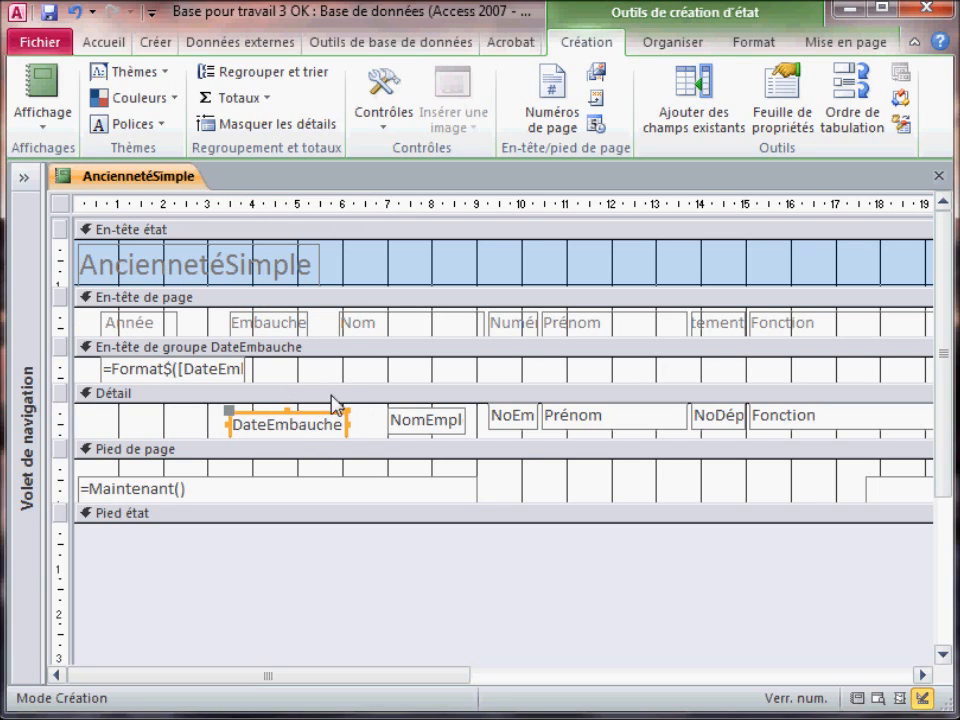
- Reorder the headings and their detail fields so that Numéro comes after Embauche, followed by Prénom and Nom
{"action": "left_click", "coordinate": [415, 421]}
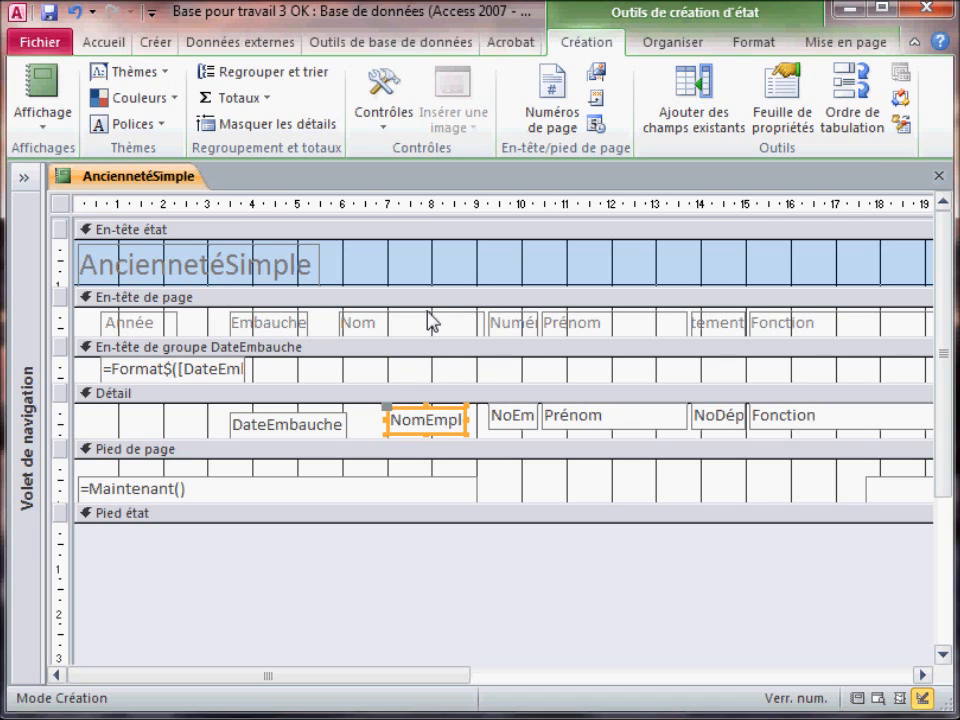
{"action": "left_click_drag", "start_coordinate": [418, 324], "coordinate": [698, 320]}
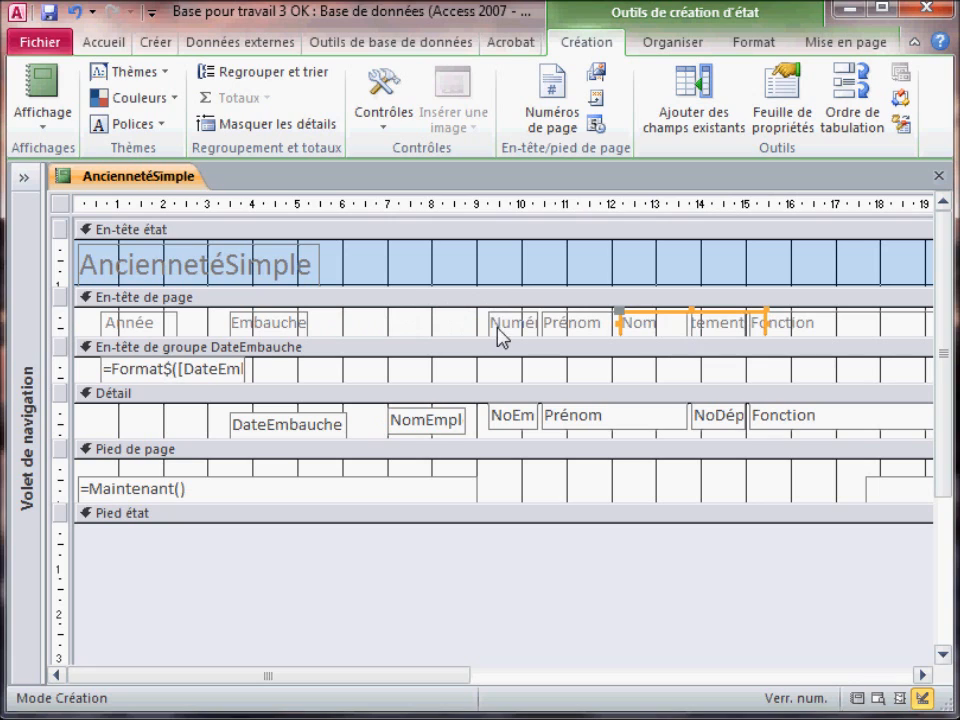
{"action": "left_click", "coordinate": [497, 332]}
{"action": "left_click_drag", "start_coordinate": [497, 332], "coordinate": [364, 338]}
{"action": "left_click_drag", "start_coordinate": [418, 424], "coordinate": [622, 435]}
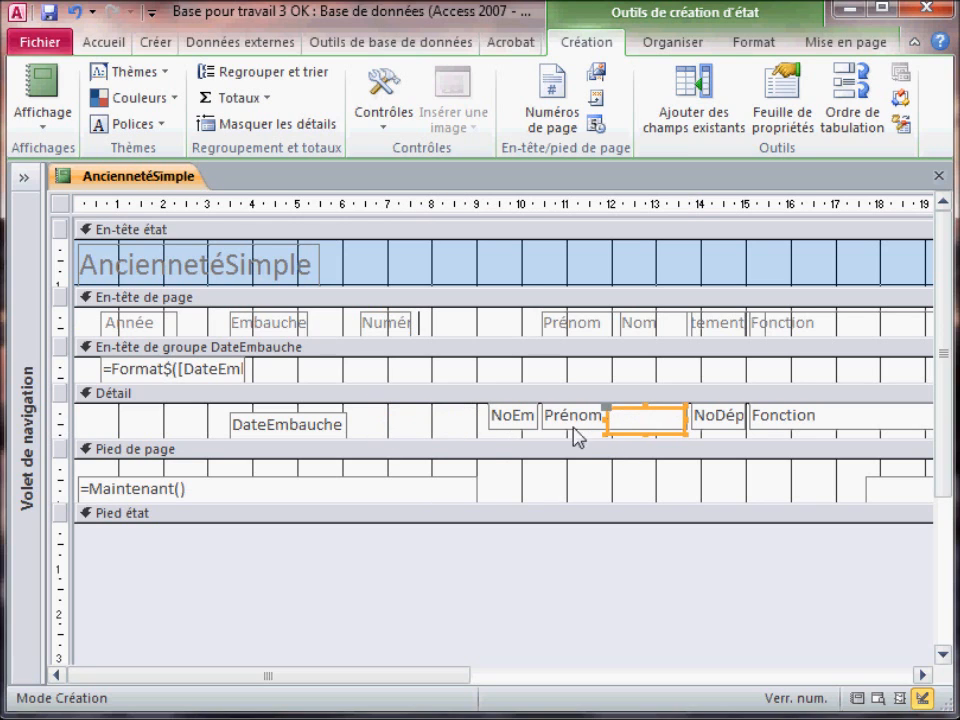
{"action": "left_click", "coordinate": [486, 421]}
{"action": "left_click_drag", "start_coordinate": [486, 421], "coordinate": [365, 435]}
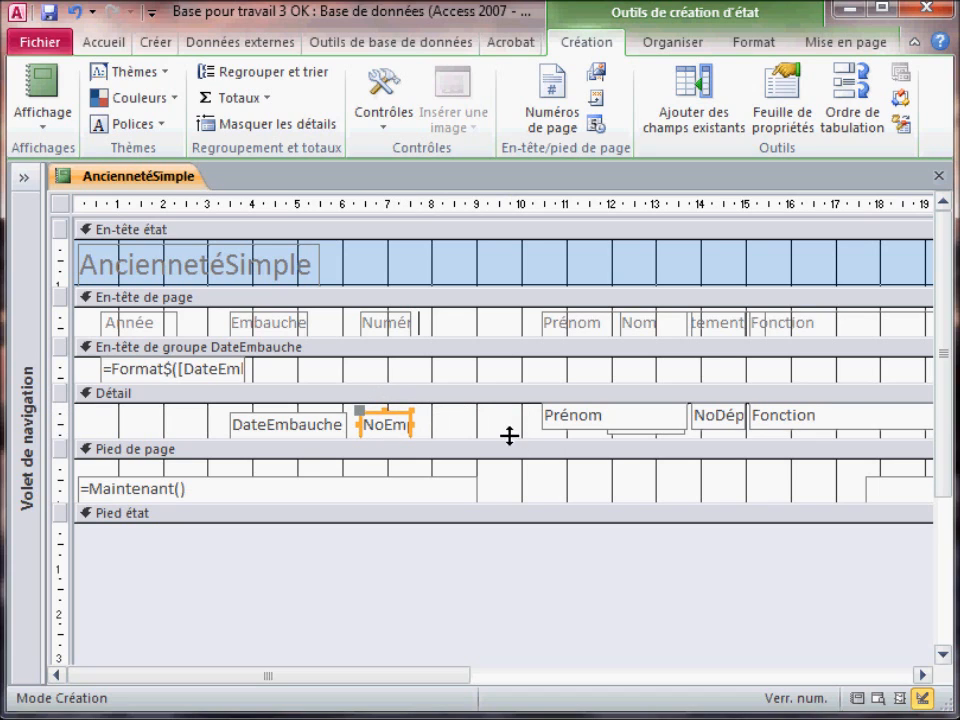
{"action": "left_click_drag", "start_coordinate": [570, 421], "coordinate": [454, 425]}
{"action": "left_click_drag", "start_coordinate": [553, 321], "coordinate": [446, 324]}
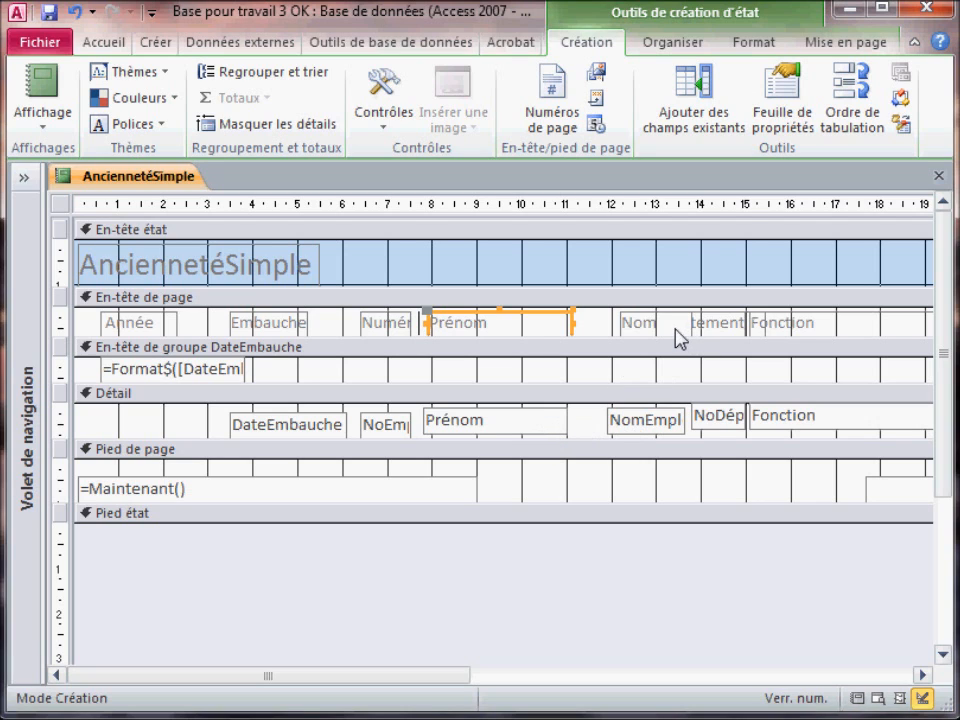
- Move the Nom heading closer to Prénom, narrow it to about 1.5 cm, and widen the Département heading towards it
{"action": "left_click", "coordinate": [725, 324]}
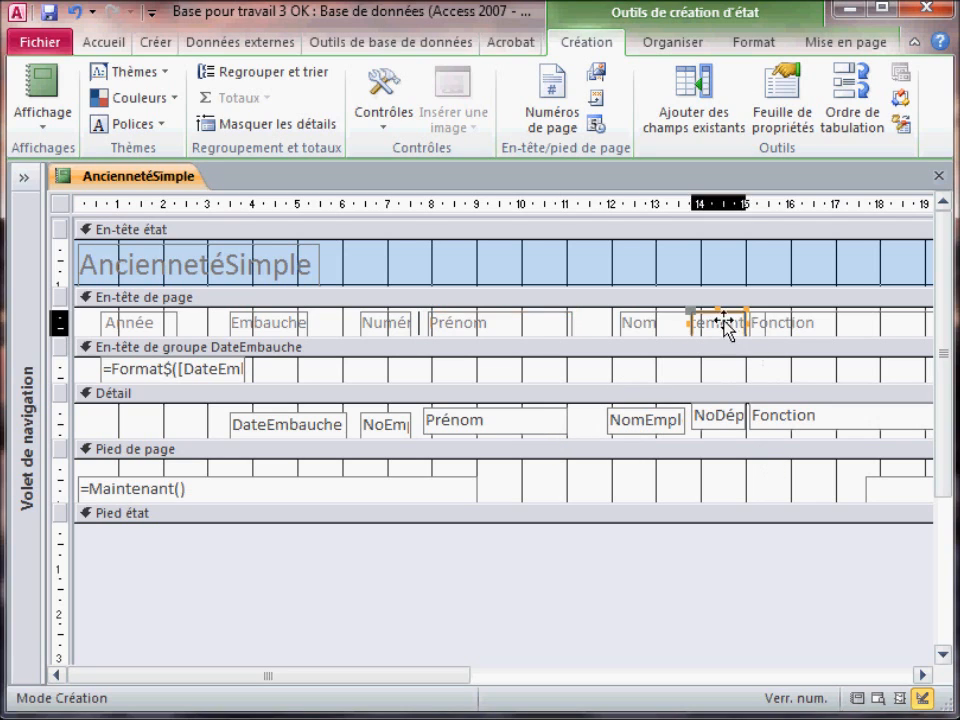
{"action": "left_click_drag", "start_coordinate": [633, 325], "coordinate": [602, 324]}
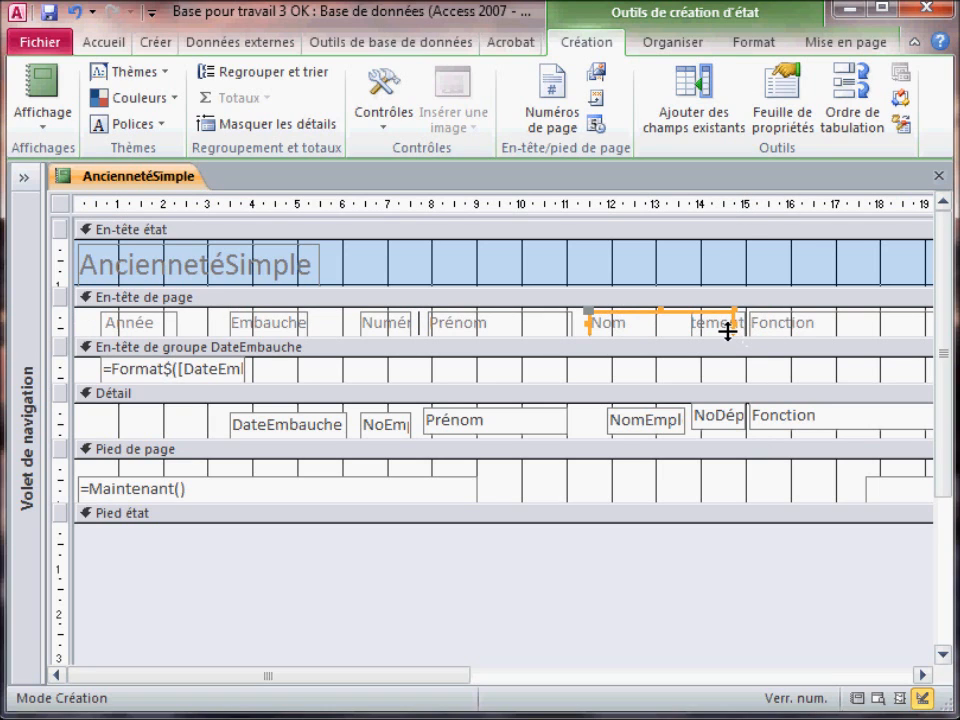
{"action": "left_click_drag", "start_coordinate": [735, 323], "coordinate": [653, 323]}
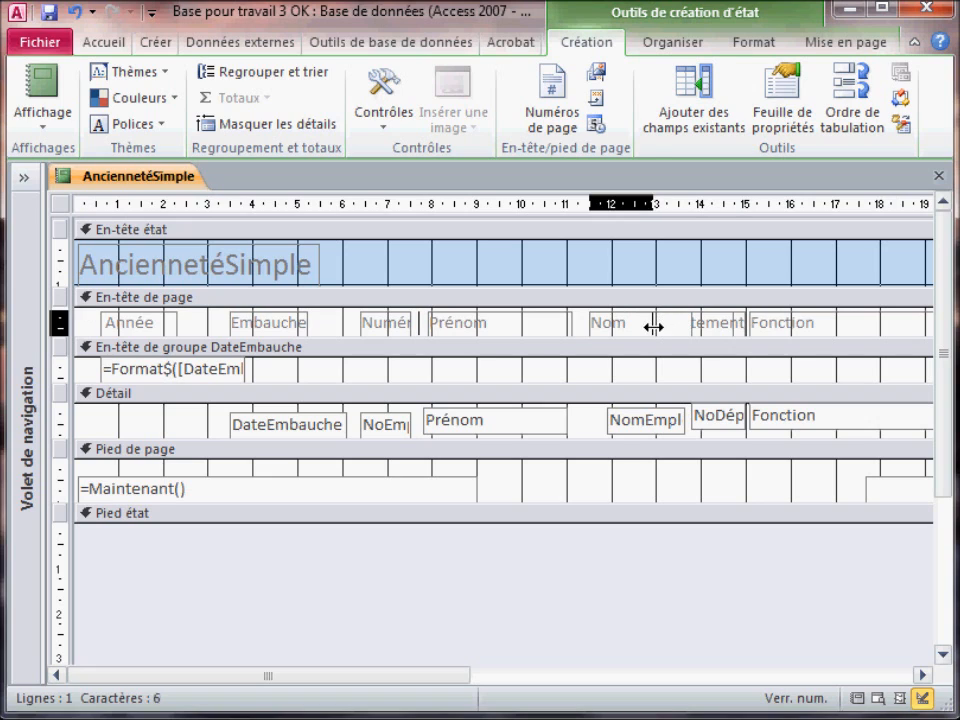
{"action": "left_click", "coordinate": [722, 330]}
{"action": "left_click", "coordinate": [702, 331]}
{"action": "left_click_drag", "start_coordinate": [690, 320], "coordinate": [664, 320]}
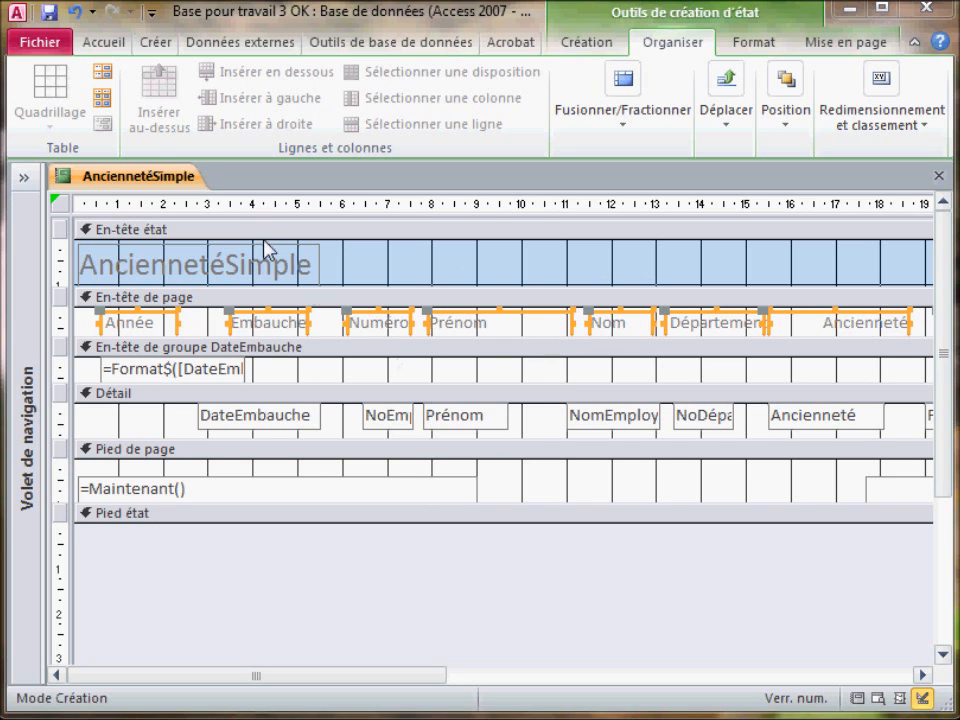
- Display the report in report view to examine the rearranged headings and employee data
{"action": "left_click", "coordinate": [117, 50]}
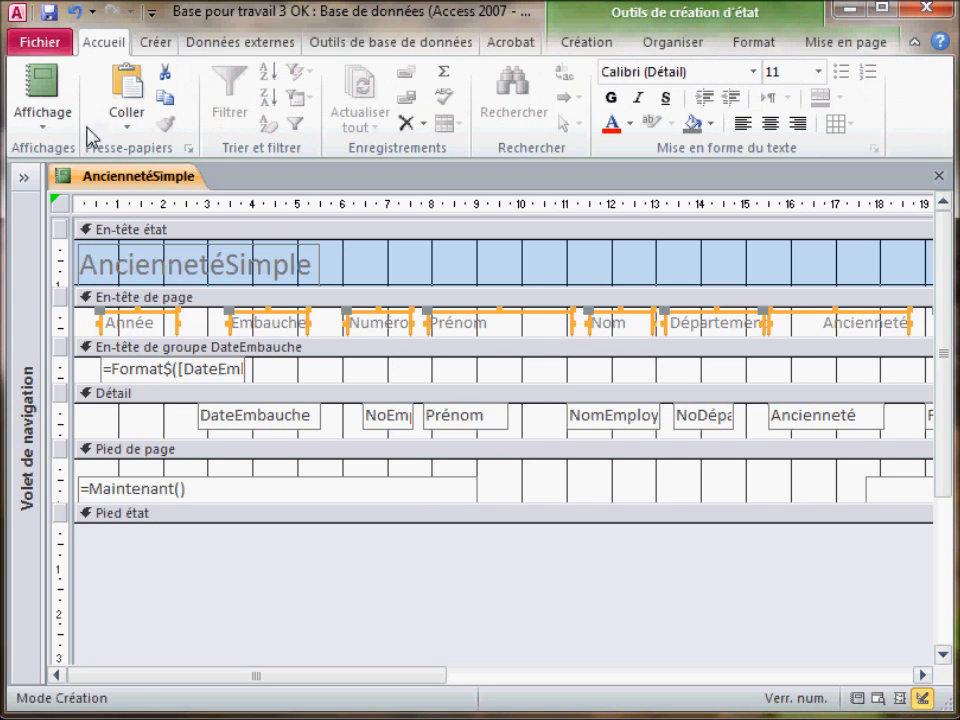
{"action": "left_click", "coordinate": [43, 130]}
{"action": "left_click", "coordinate": [71, 190]}
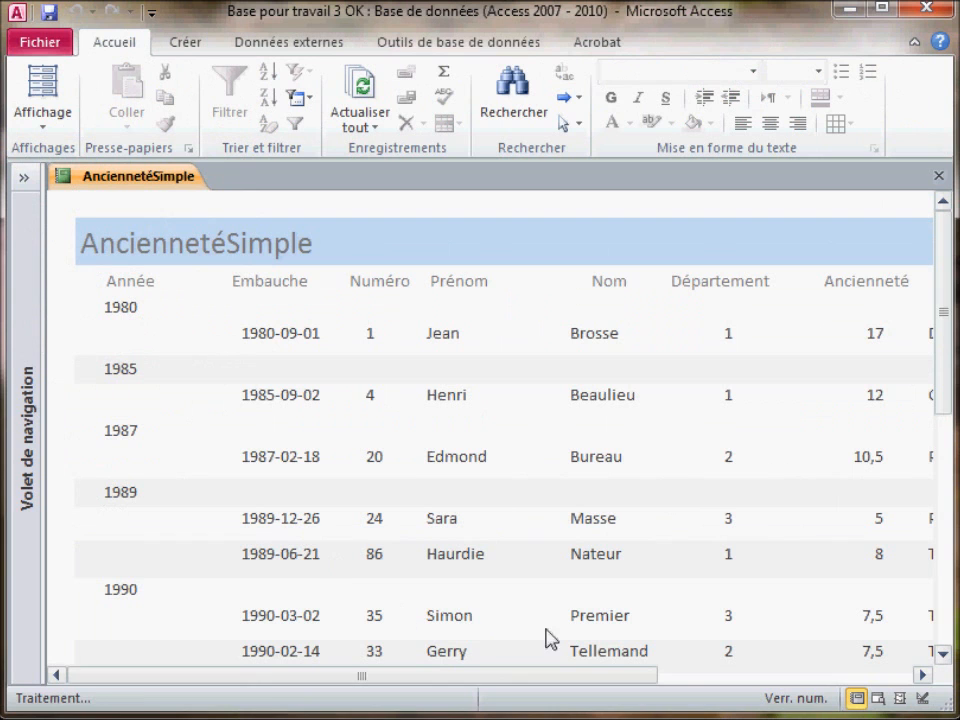
{"action": "left_click_drag", "start_coordinate": [600, 677], "coordinate": [472, 697]}
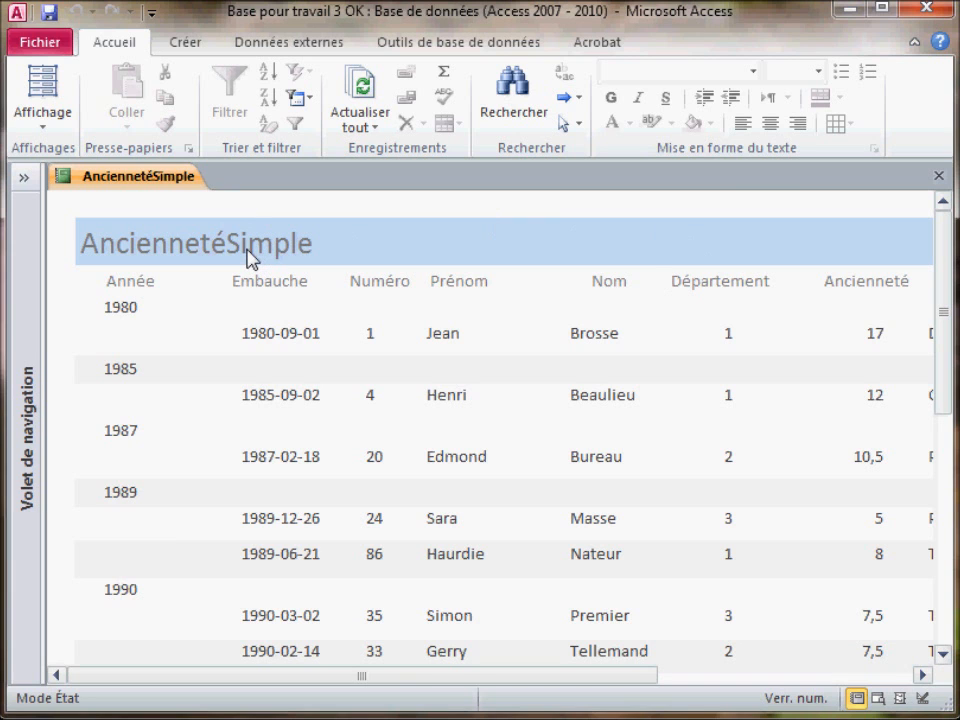
- Back in design view, stretch the report title label across the full report width and center its text
{"action": "left_click", "coordinate": [50, 125]}
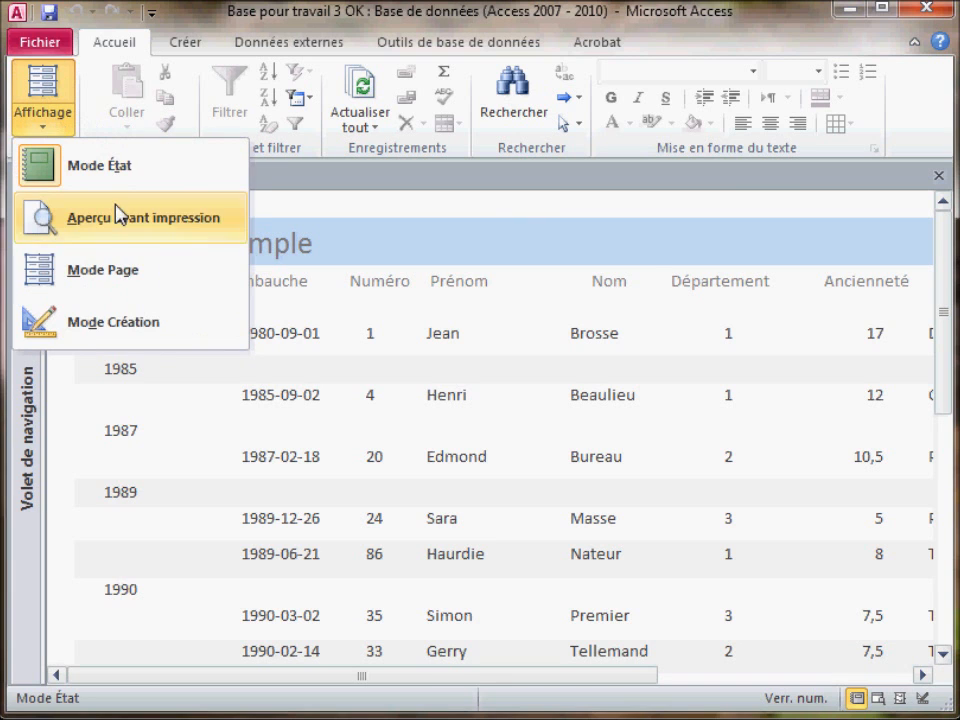
{"action": "left_click", "coordinate": [115, 314]}
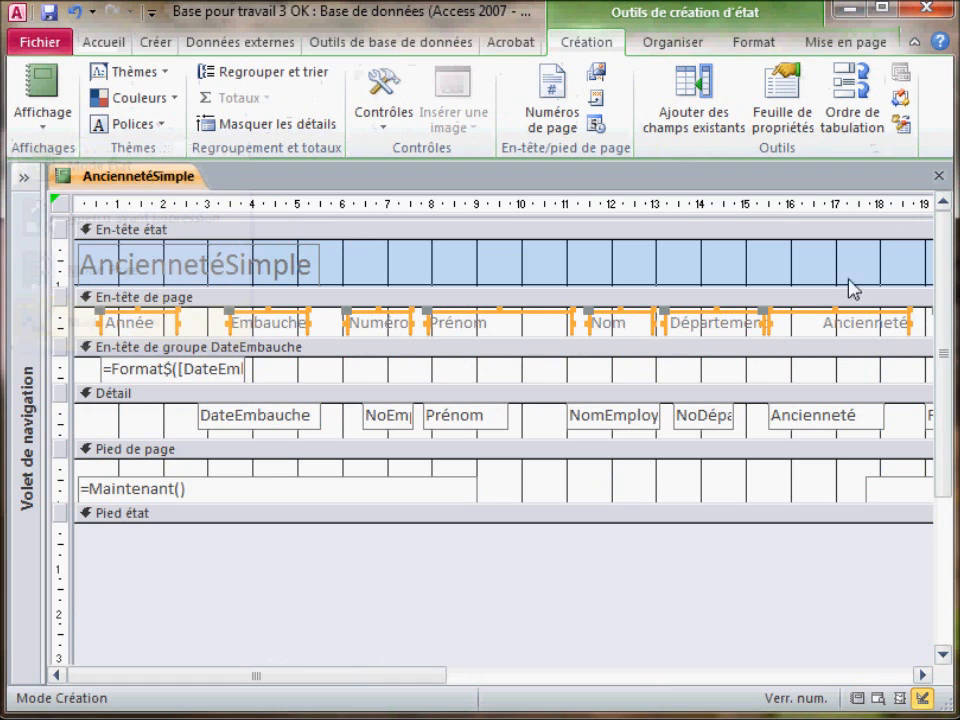
{"action": "left_click", "coordinate": [208, 266]}
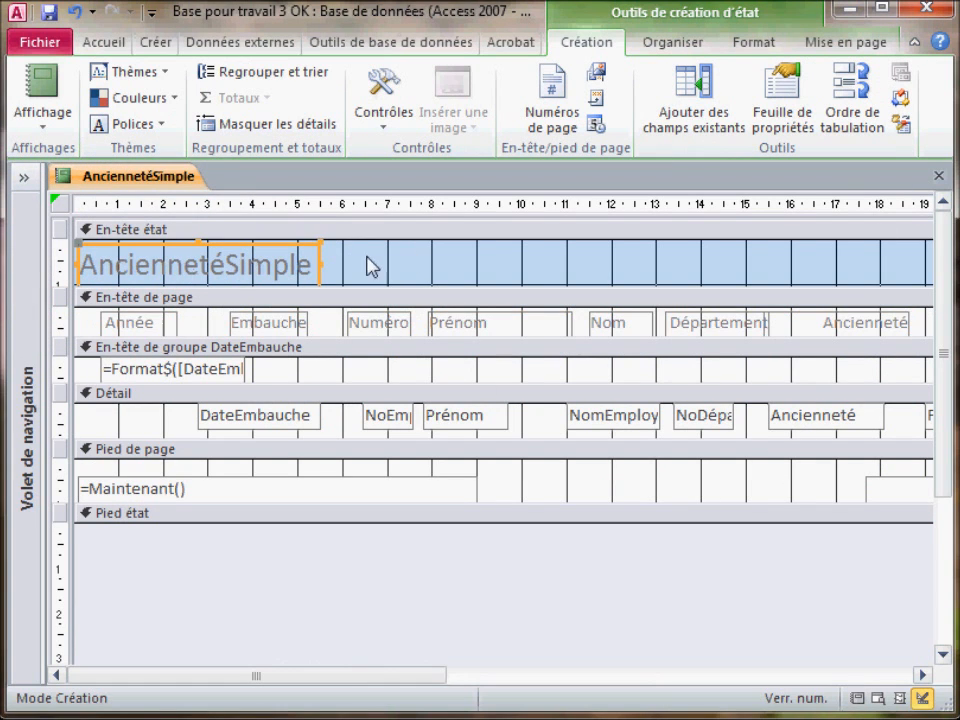
{"action": "left_click_drag", "start_coordinate": [321, 268], "coordinate": [803, 283]}
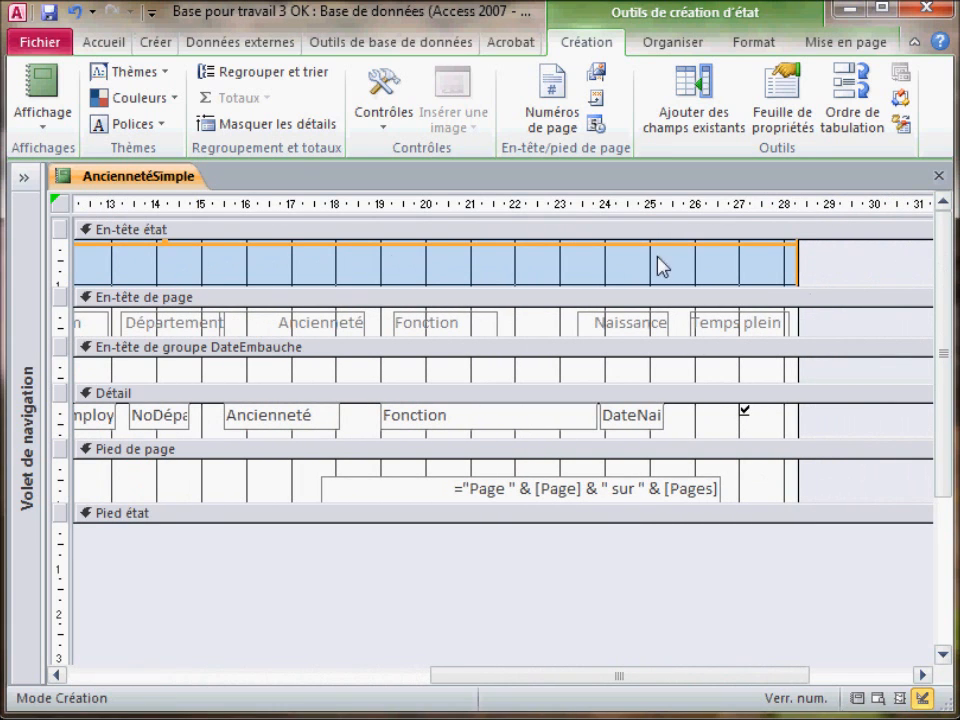
{"action": "left_click", "coordinate": [104, 42]}
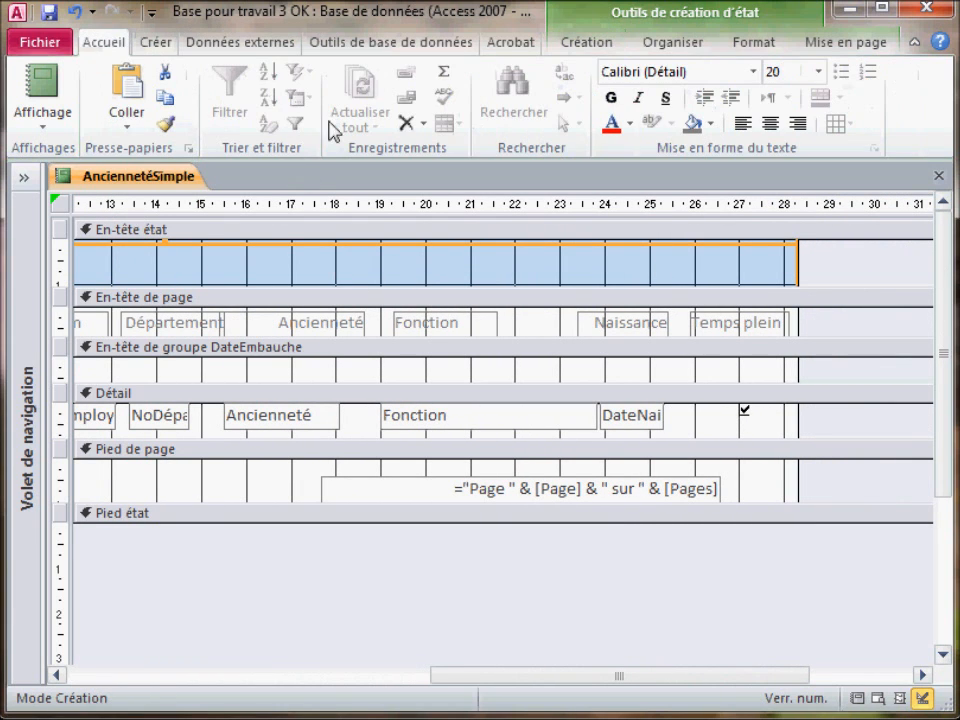
{"action": "left_click", "coordinate": [770, 123]}
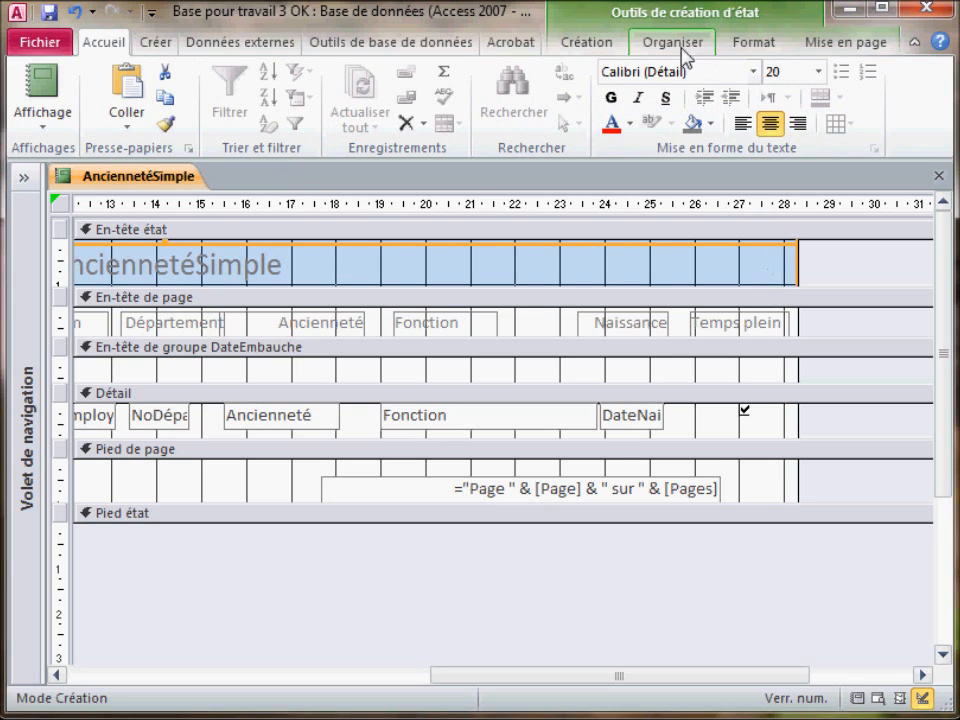
- Fit the title label's size to its content (Au contenu)
{"action": "left_click", "coordinate": [772, 50]}
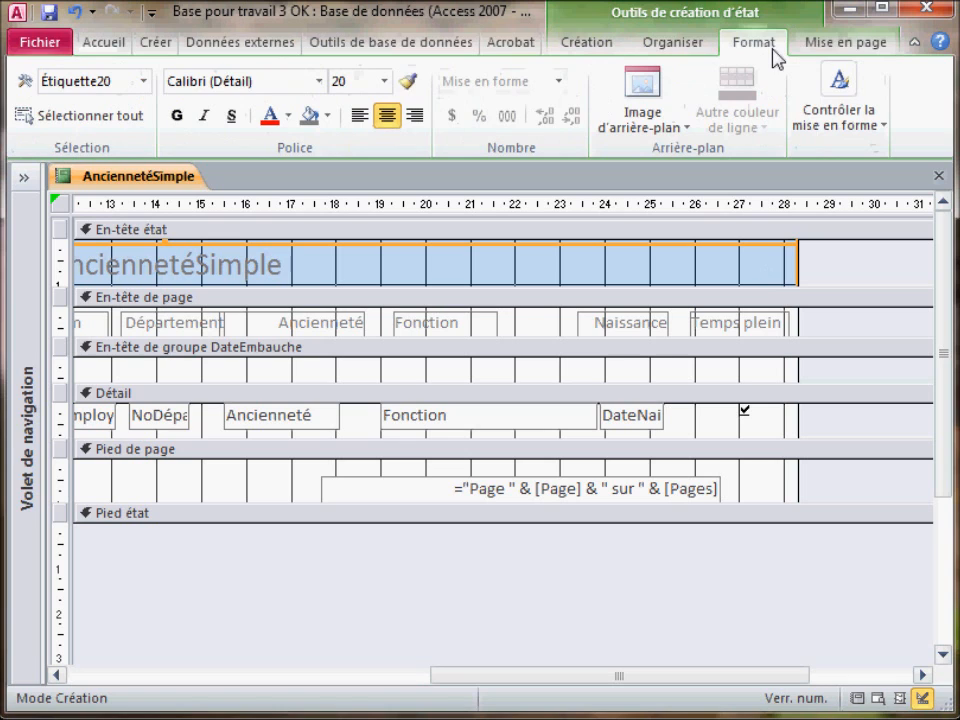
{"action": "left_click", "coordinate": [708, 48]}
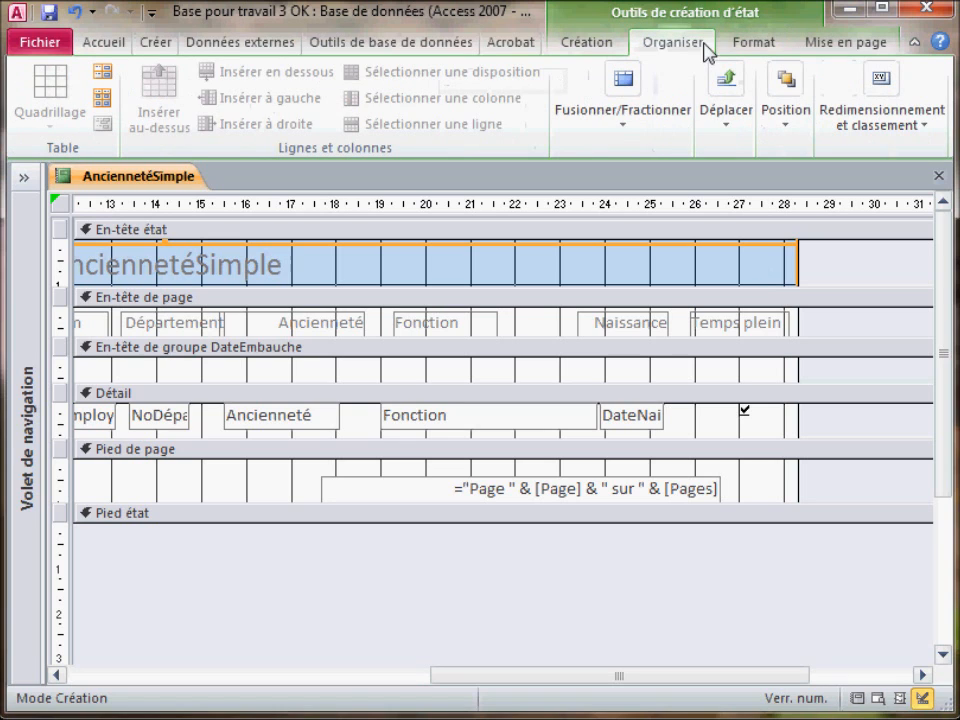
{"action": "left_click", "coordinate": [866, 138]}
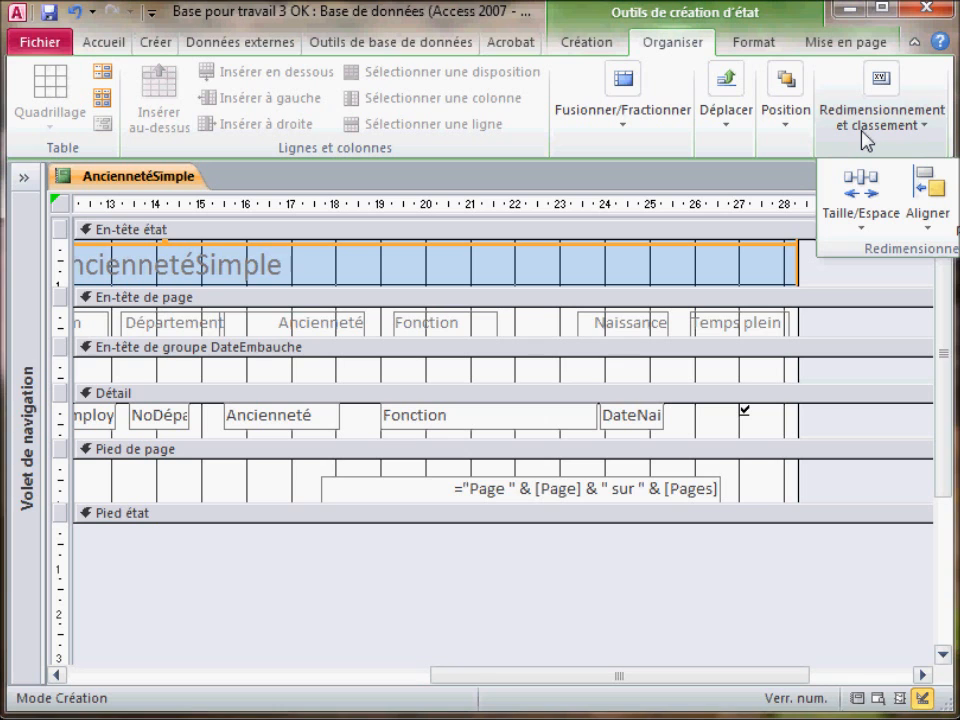
{"action": "left_click", "coordinate": [862, 198]}
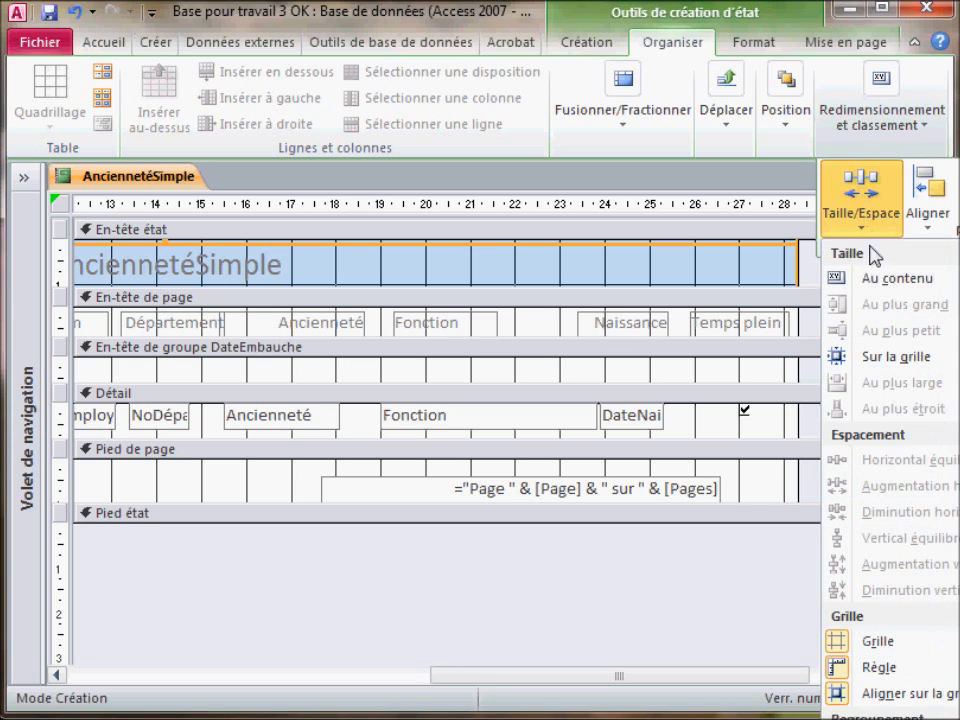
{"action": "left_click", "coordinate": [873, 287]}
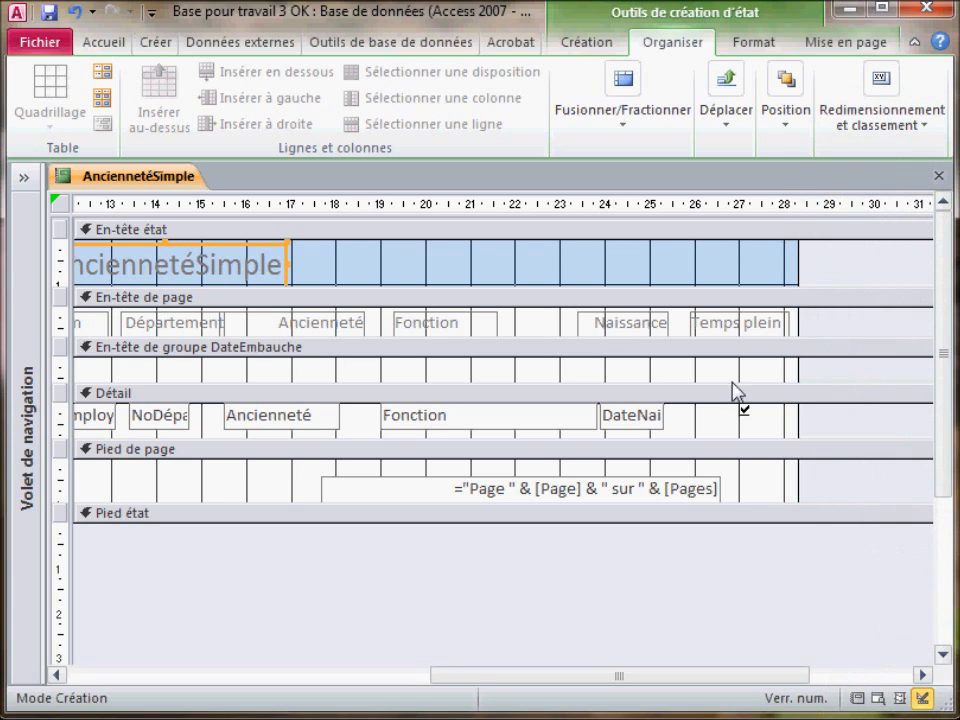
- Replace the title text in the report header with "Liste d'ancienneté"
{"action": "left_click_drag", "start_coordinate": [624, 681], "coordinate": [351, 681]}
{"action": "left_click", "coordinate": [525, 270]}
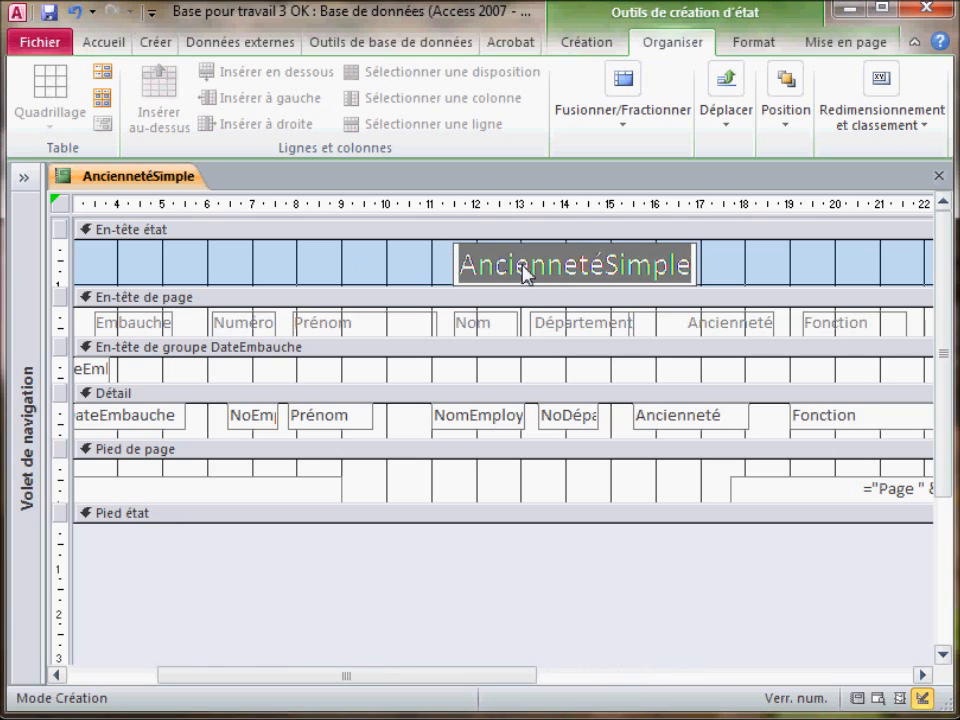
{"action": "type", "text": "Liste d'ancienneté"}
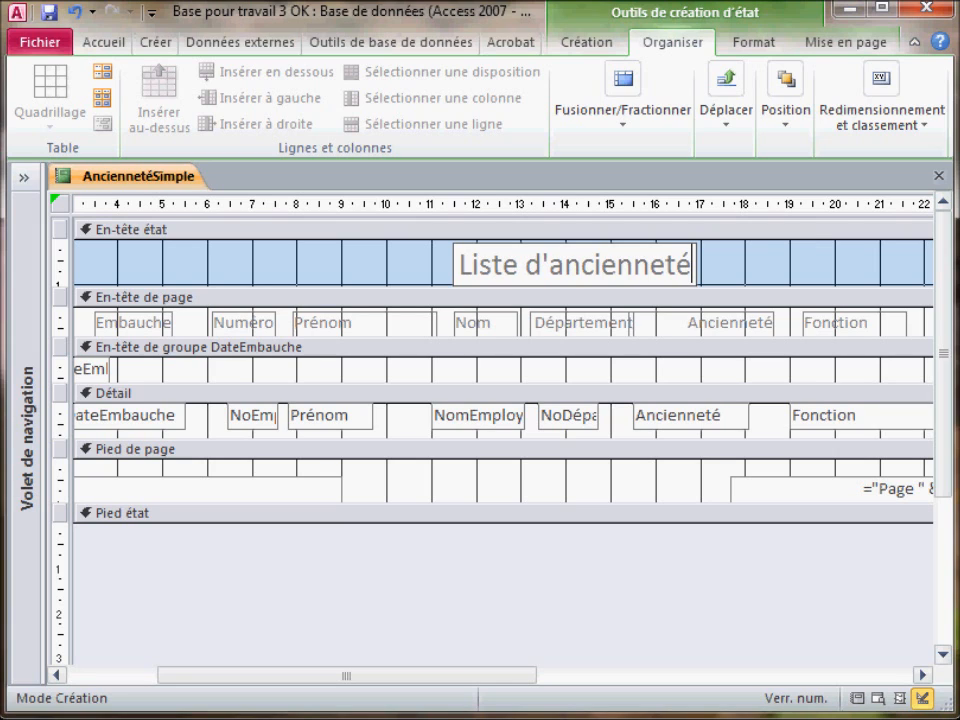
- Make all the column heading labels in the page header section bold
{"action": "left_click", "coordinate": [56, 322]}
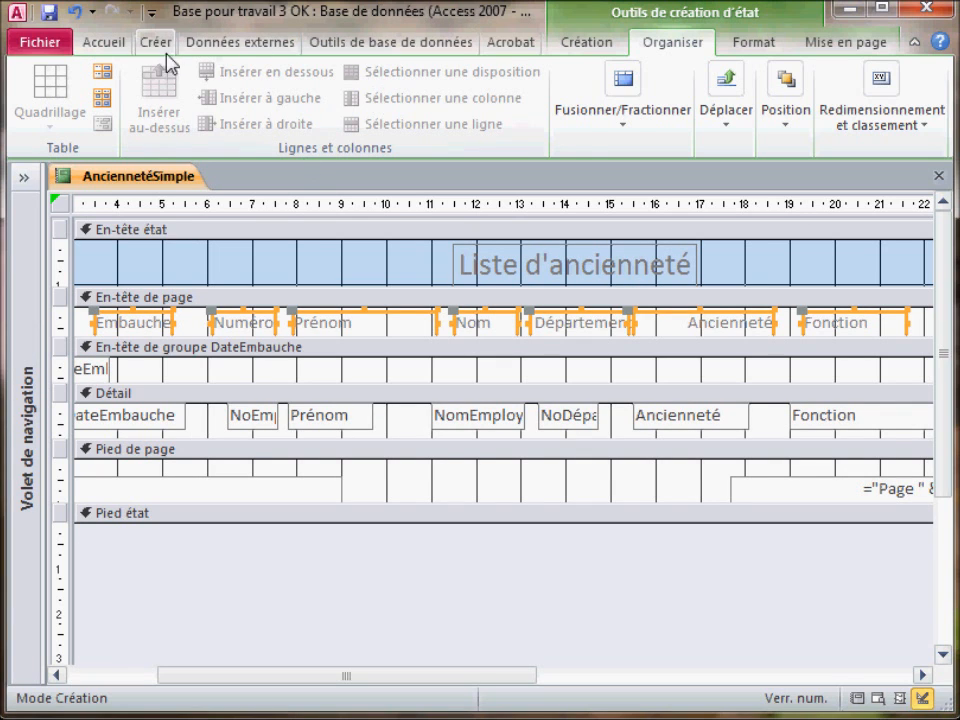
{"action": "left_click", "coordinate": [103, 42]}
{"action": "left_click", "coordinate": [609, 98]}
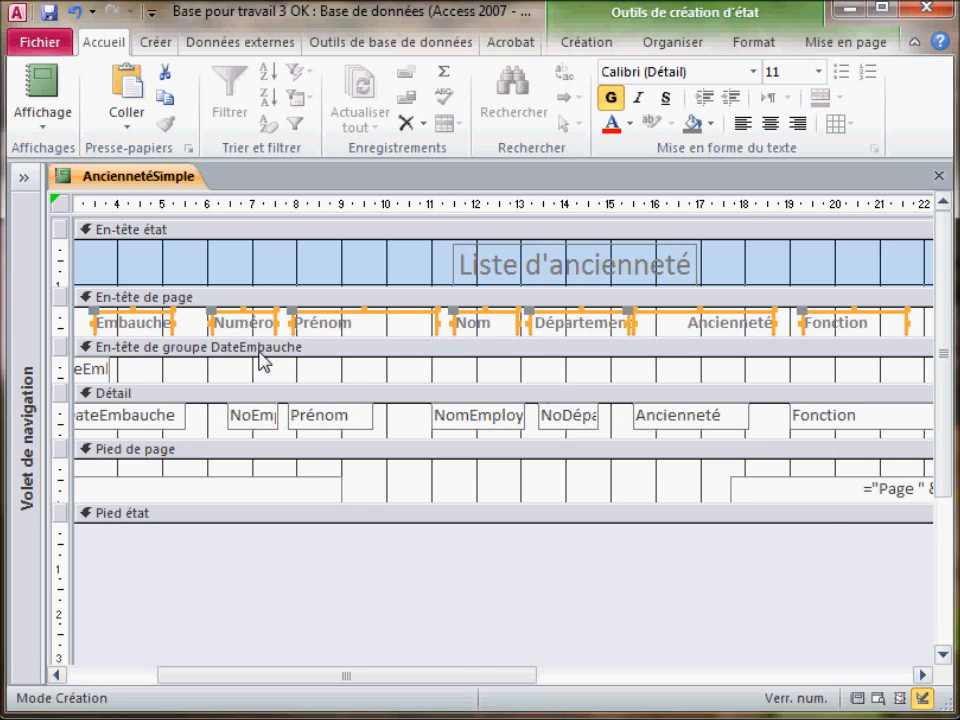
- Increase the page header section's height to about 1.2 cm and nudge its column labels down and back up
{"action": "left_click_drag", "start_coordinate": [250, 350], "coordinate": [253, 366]}
{"action": "left_click", "coordinate": [80, 335]}
{"action": "left_click", "coordinate": [58, 337]}
{"action": "key", "text": "Down"}
{"action": "key", "text": "Down"}
{"action": "key", "text": "Down"}
{"action": "key", "text": "Down"}
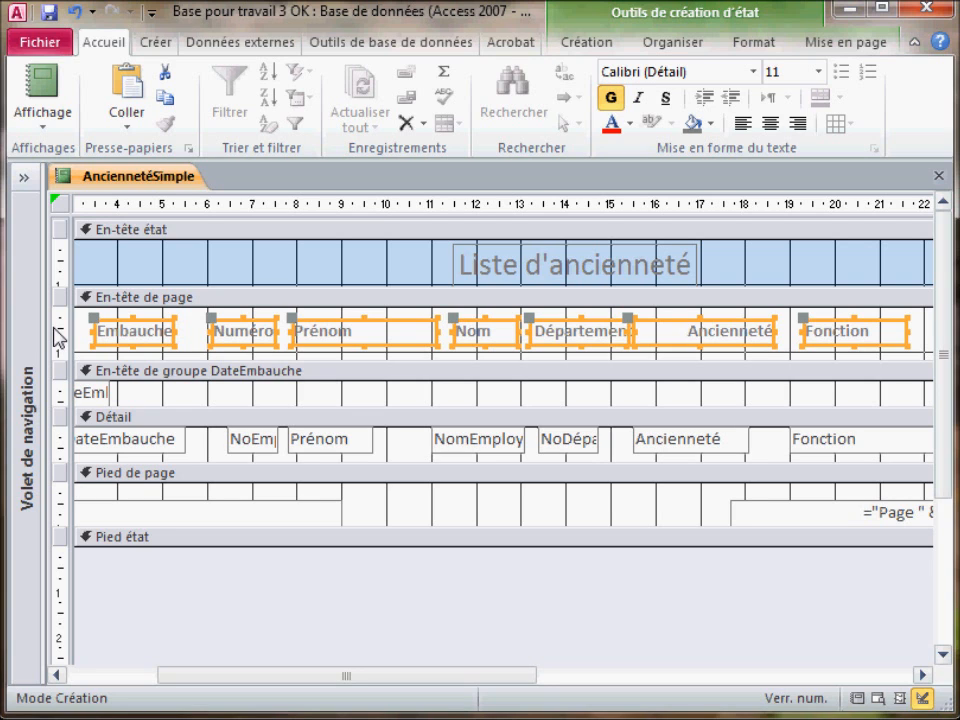
{"action": "key", "text": "Down"}
{"action": "key", "text": "Down"}
{"action": "key", "text": "Up"}
{"action": "key", "text": "Up"}
{"action": "key", "text": "Up"}
{"action": "key", "text": "Up"}
{"action": "key", "text": "Up"}
{"action": "key", "text": "Up"}
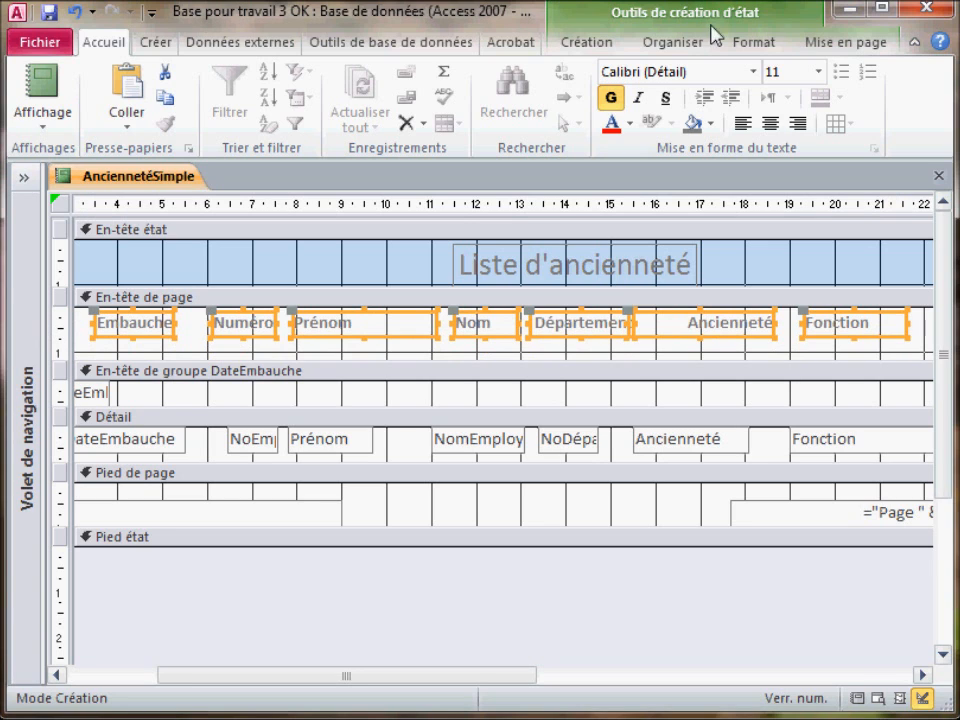
- Draw a horizontal line beneath the column labels of the page header, running to the report's far edge
{"action": "left_click", "coordinate": [591, 43]}
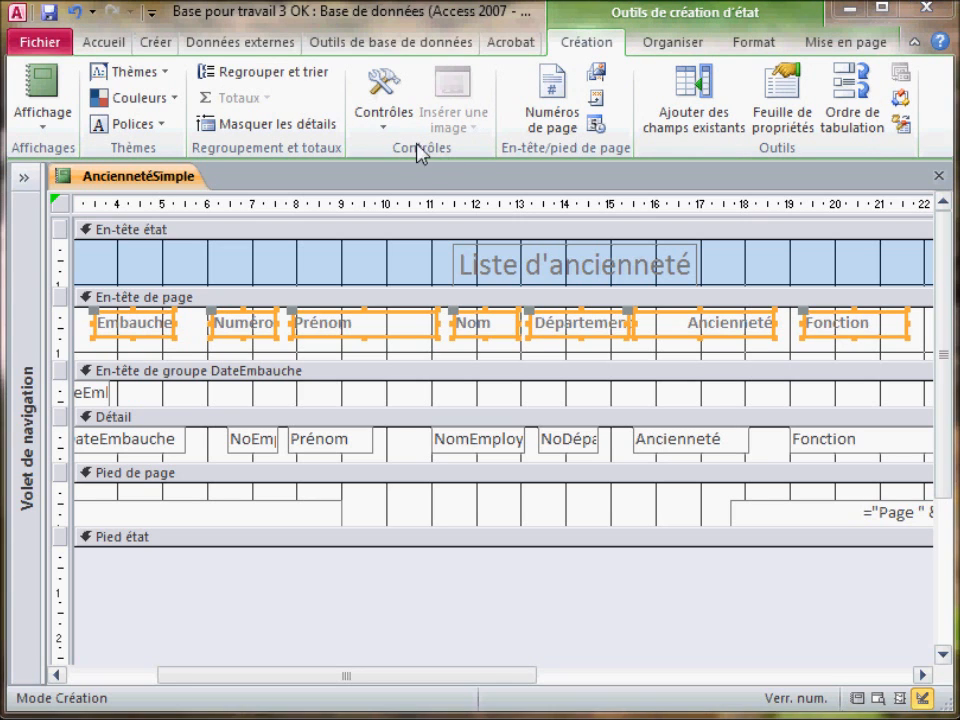
{"action": "left_click", "coordinate": [387, 131]}
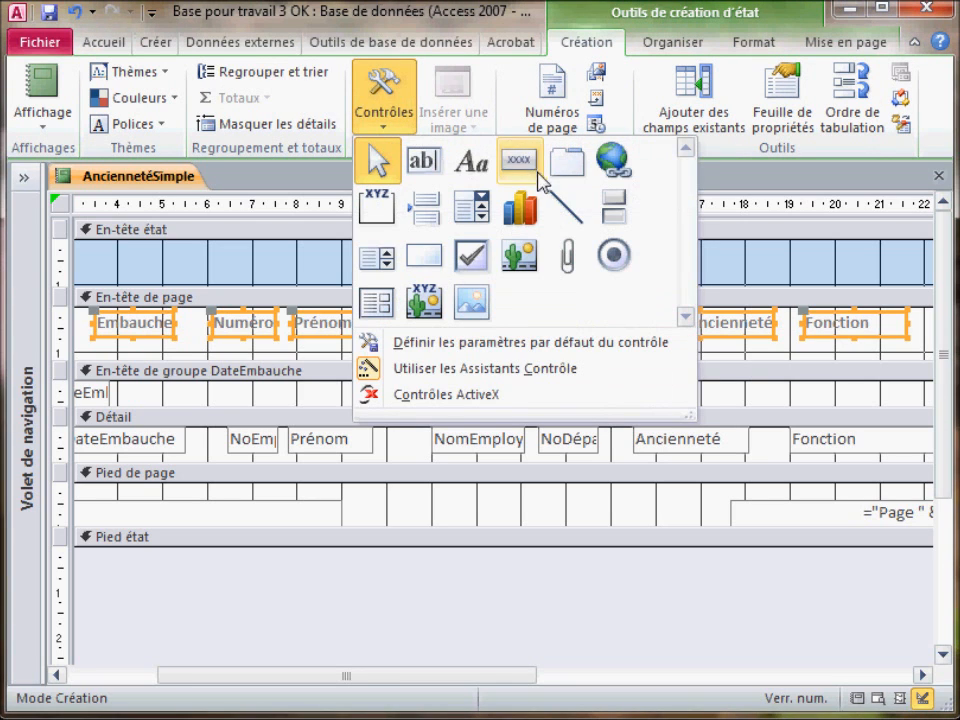
{"action": "left_click", "coordinate": [566, 220]}
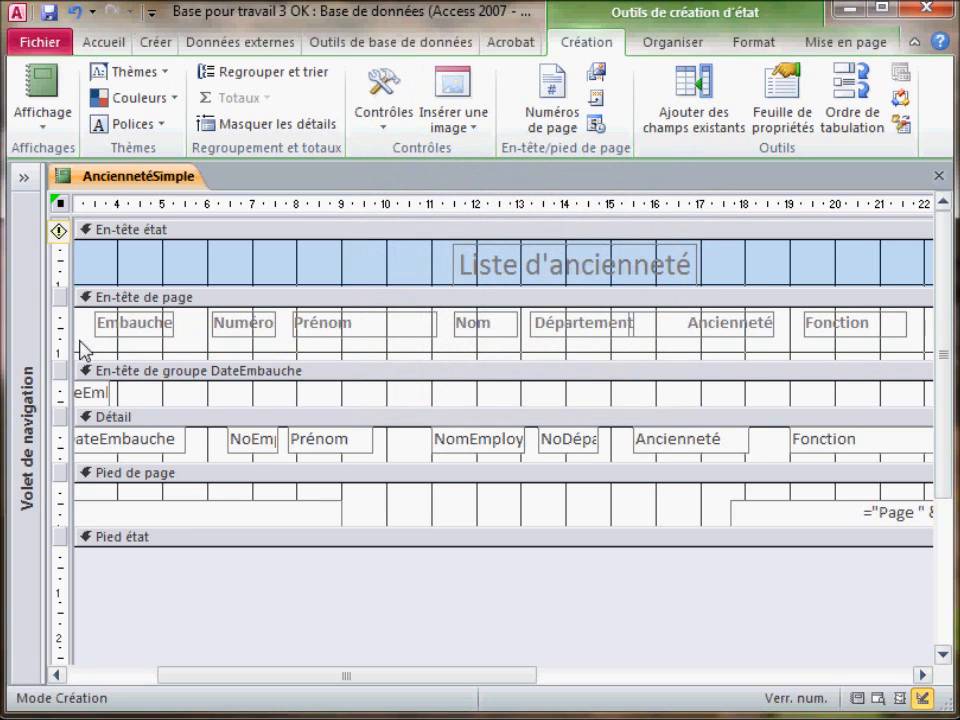
{"action": "left_click_drag", "start_coordinate": [86, 352], "coordinate": [849, 356]}
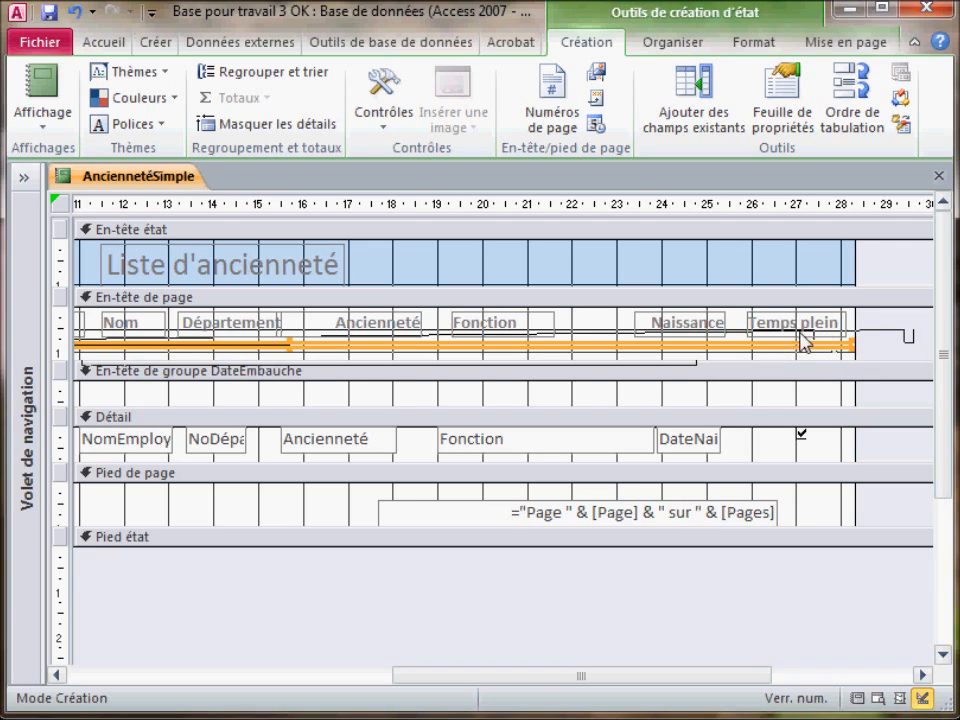
- Give the page header line a heavier line thickness (Épaisseur de ligne)
{"action": "left_click", "coordinate": [748, 42]}
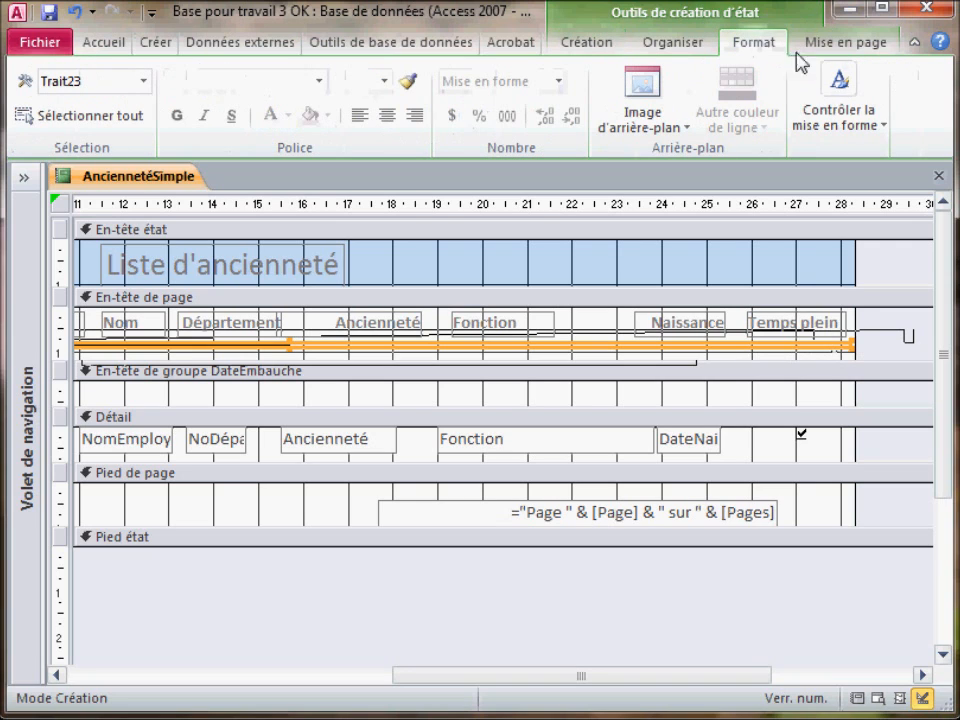
{"action": "left_click", "coordinate": [872, 126]}
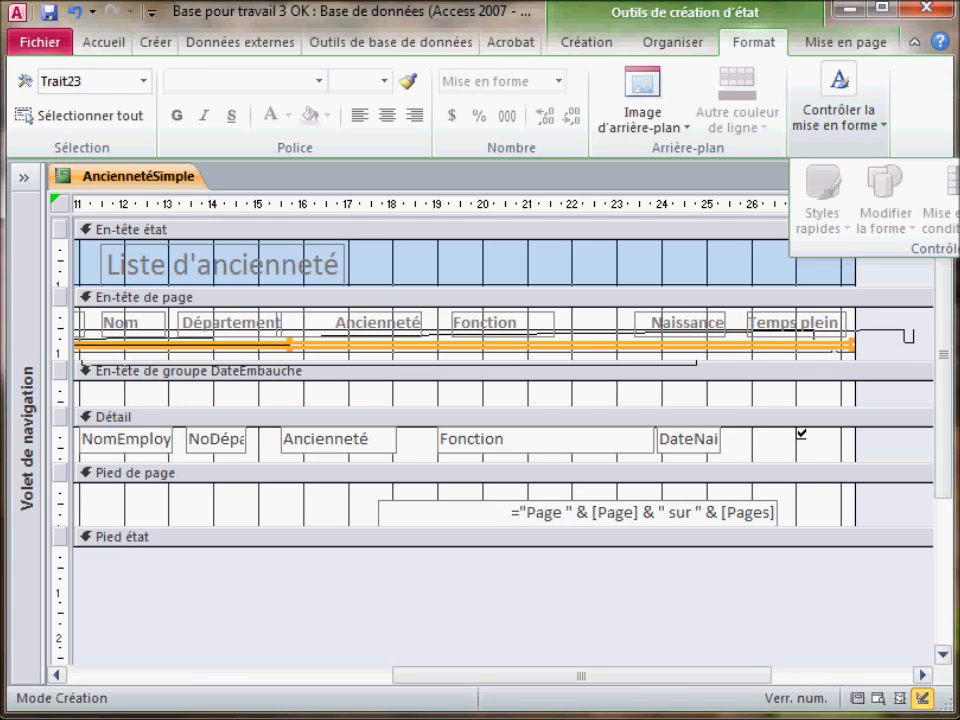
{"action": "left_click_drag", "start_coordinate": [538, 12], "coordinate": [208, 30]}
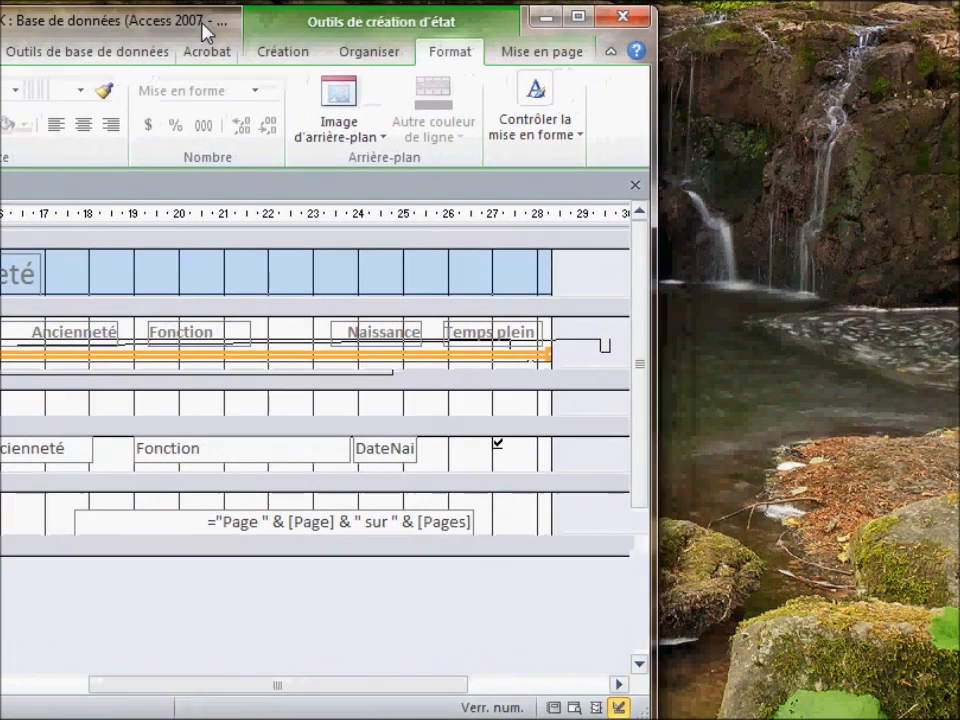
{"action": "left_click", "coordinate": [541, 147]}
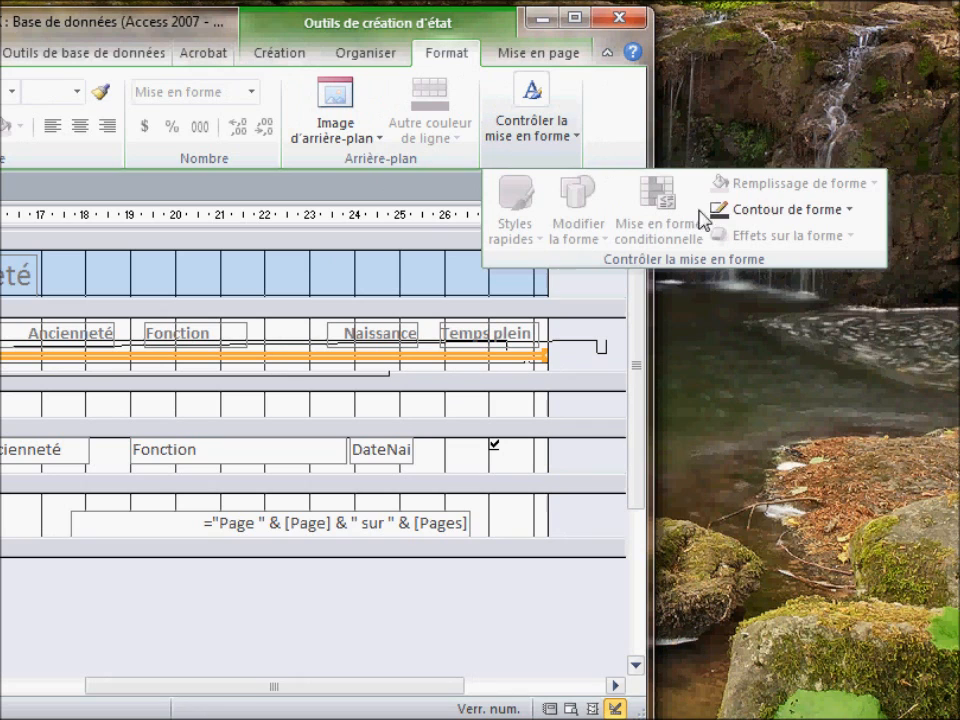
{"action": "left_click", "coordinate": [739, 216]}
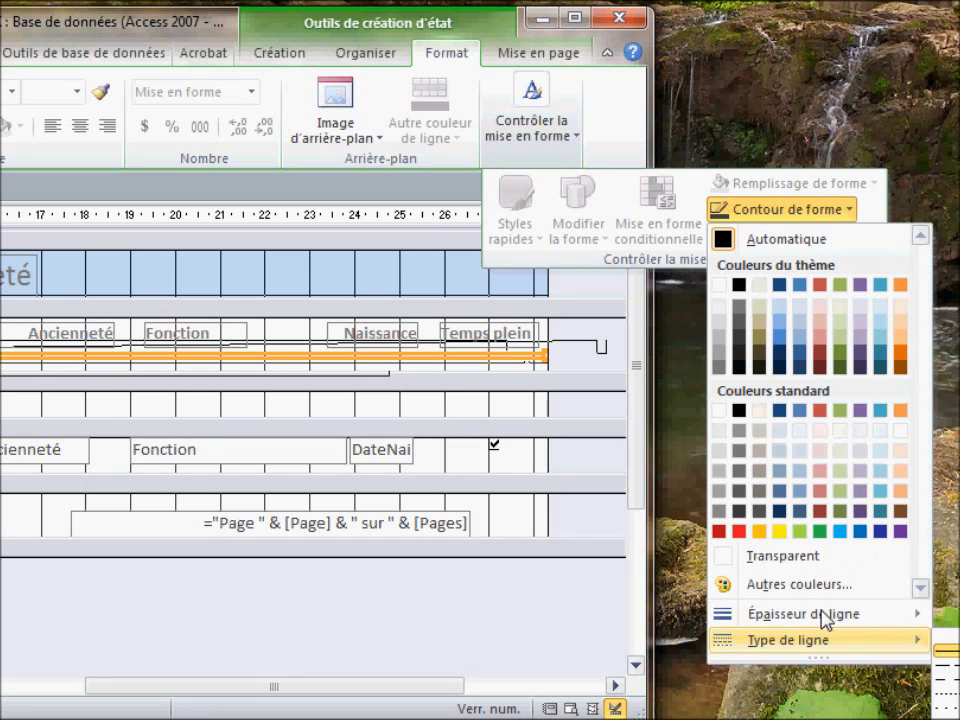
{"action": "mouse_move", "coordinate": [812, 618]}
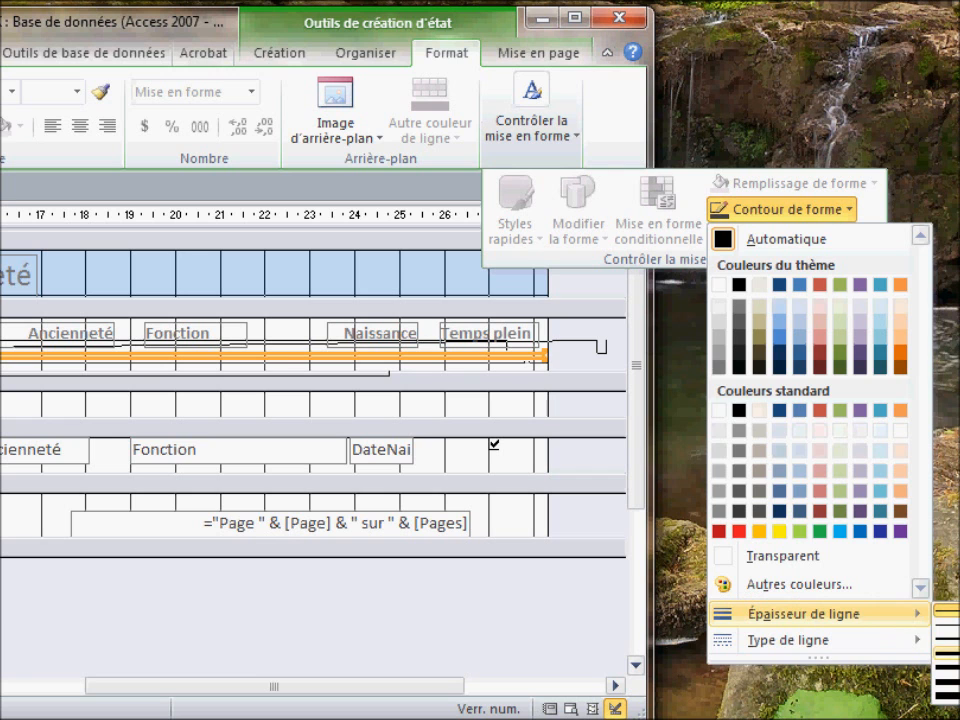
{"action": "left_click", "coordinate": [946, 651]}
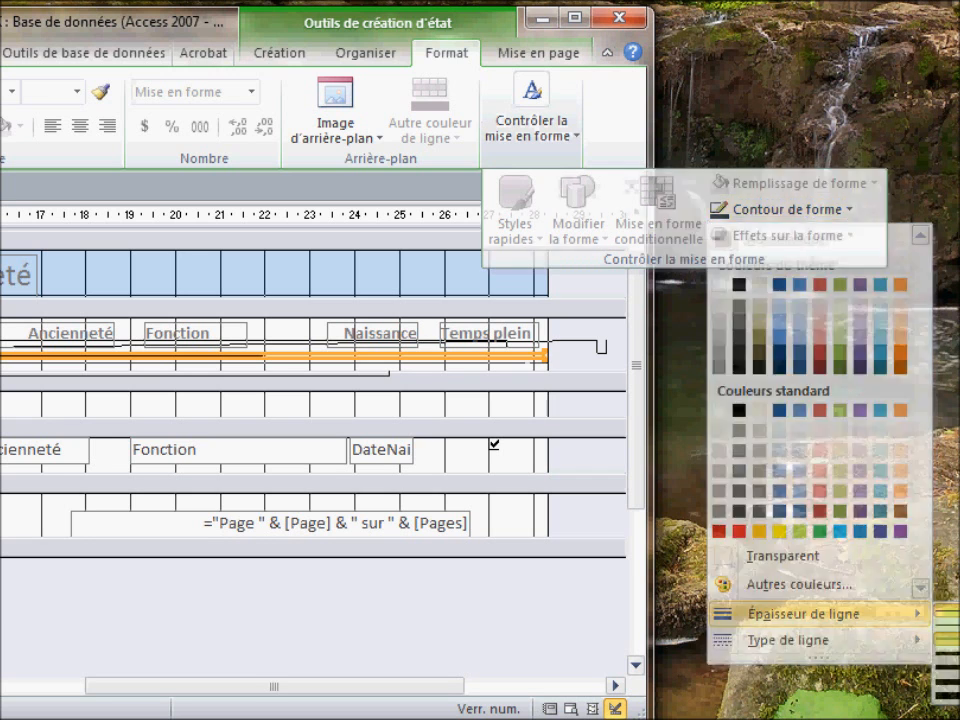
- Set the page header line's type (Type de ligne) to dotted, and bring the whole program window back into view
{"action": "left_click", "coordinate": [499, 130]}
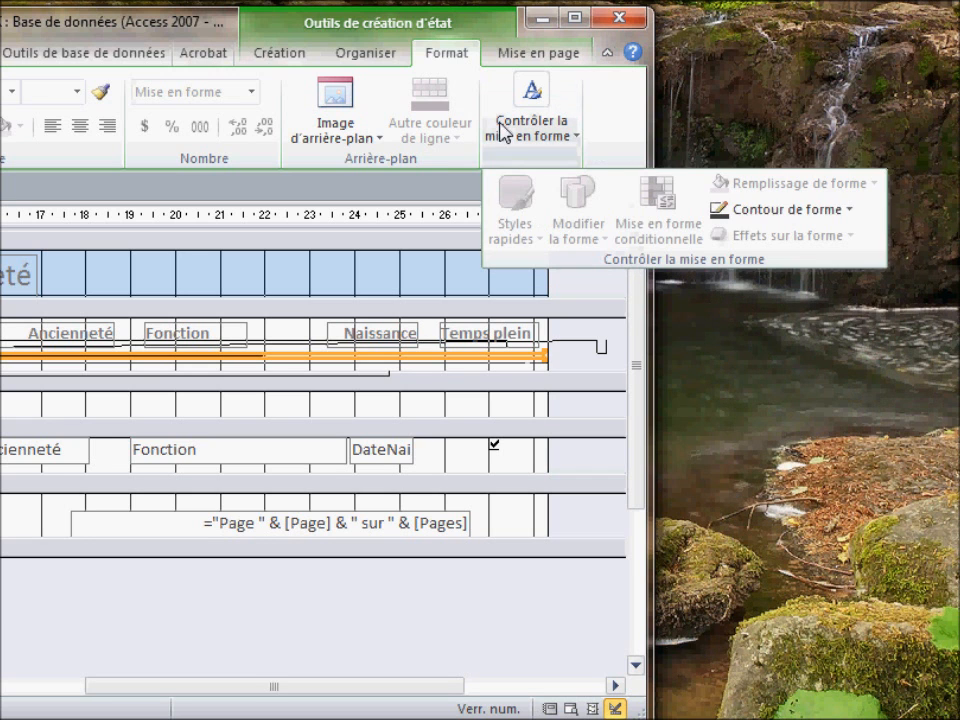
{"action": "left_click", "coordinate": [750, 210]}
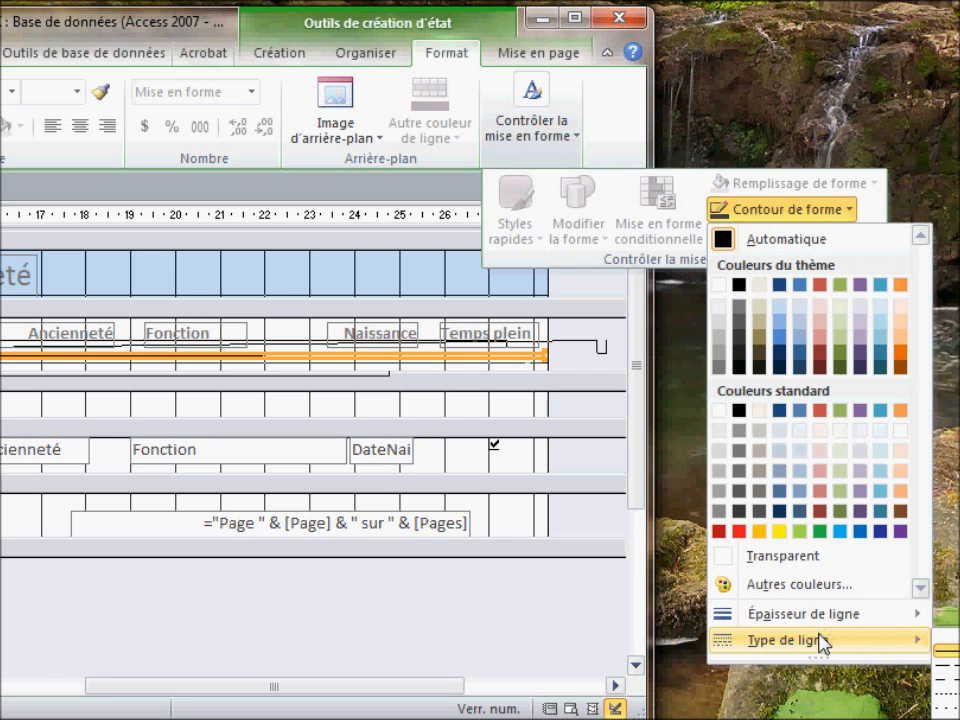
{"action": "mouse_move", "coordinate": [823, 638]}
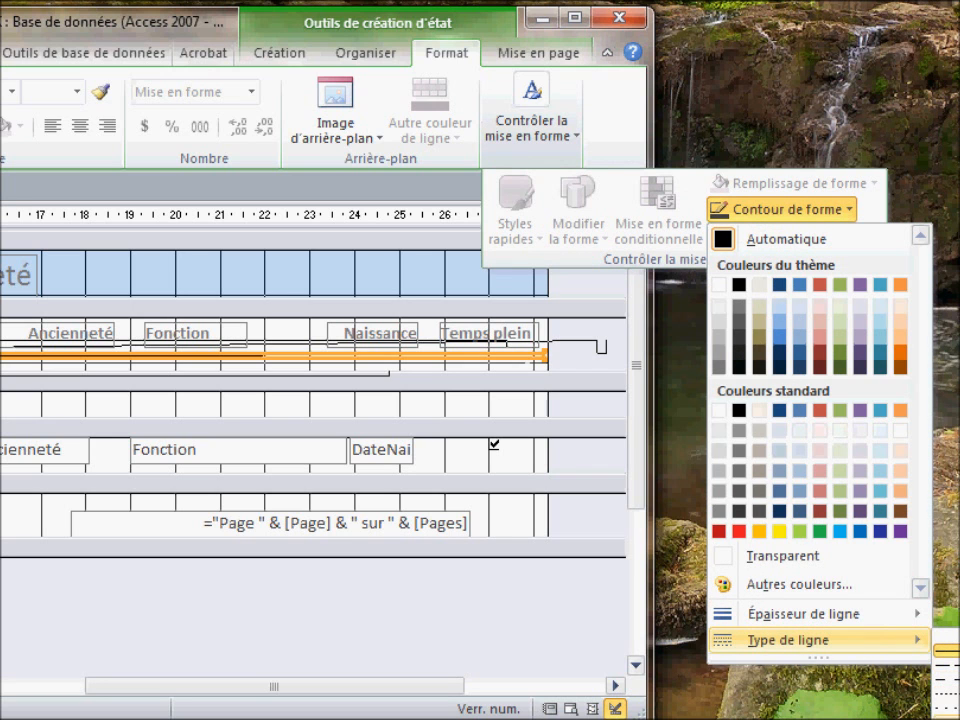
{"action": "left_click", "coordinate": [948, 693]}
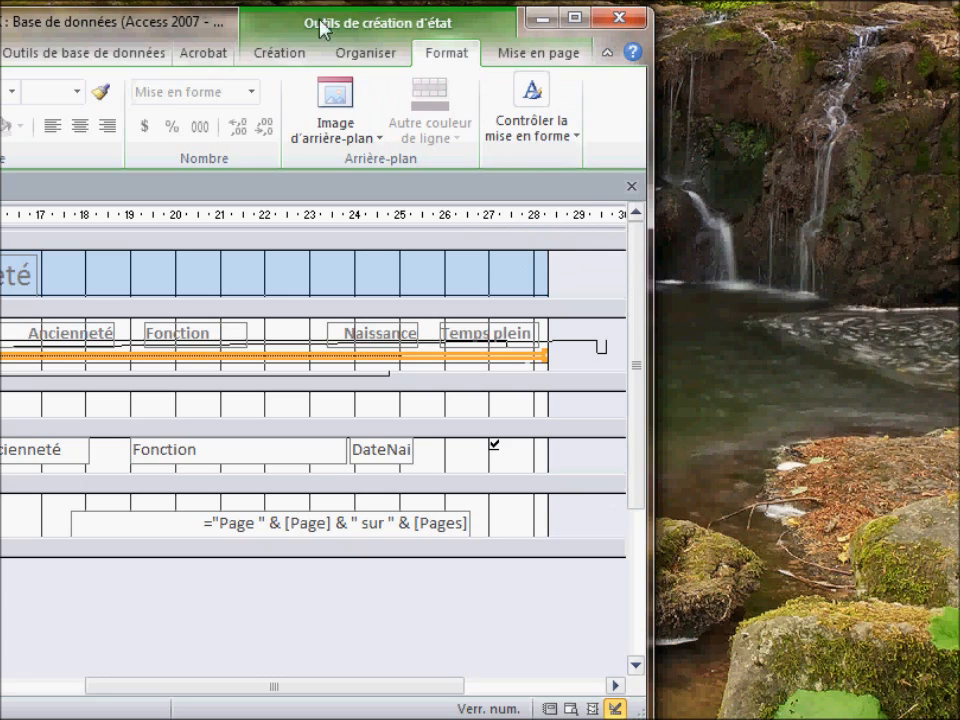
{"action": "left_click_drag", "start_coordinate": [188, 30], "coordinate": [190, 22]}
{"action": "double_click", "coordinate": [187, 18]}
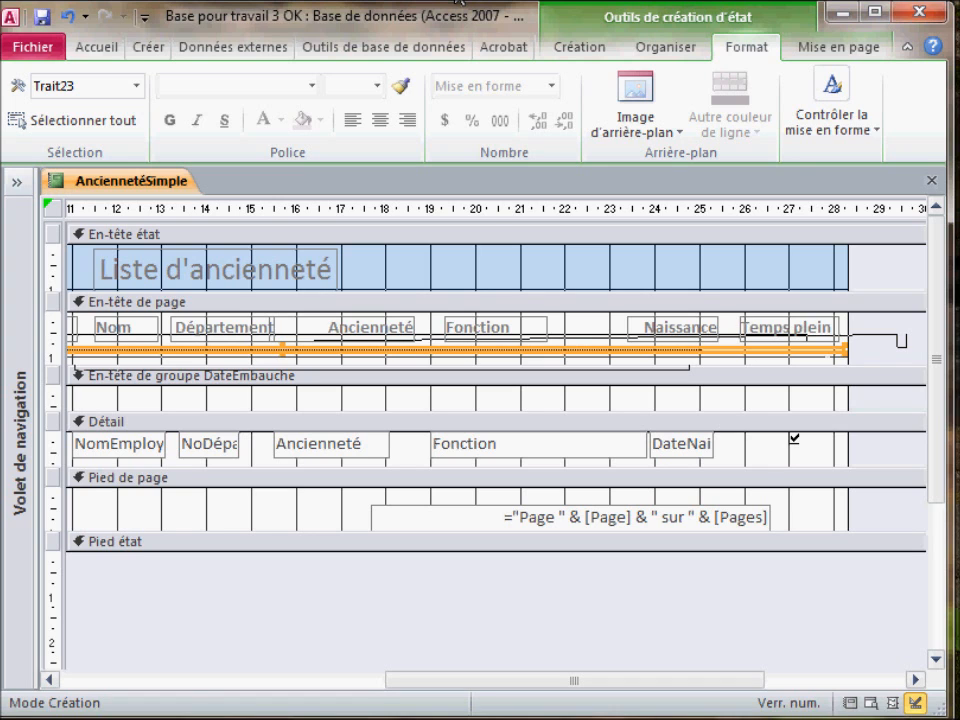
- Add a NoEmployé total of type Compter les valeurs to the DateEmbauche group, with the subtotal shown in the group header
{"action": "left_click", "coordinate": [590, 52]}
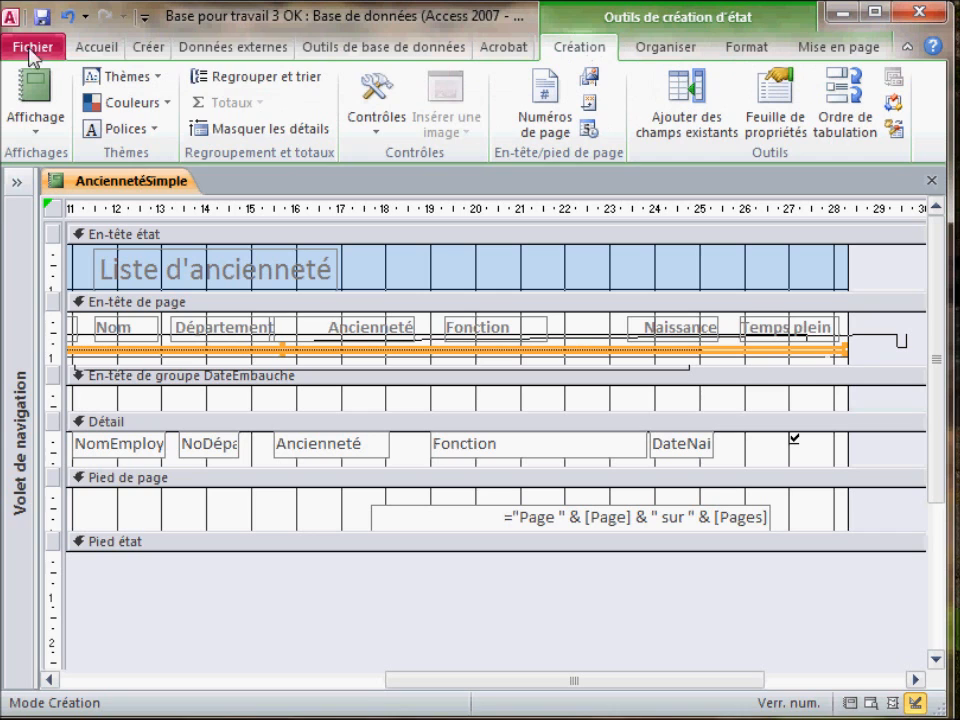
{"action": "left_click", "coordinate": [249, 80]}
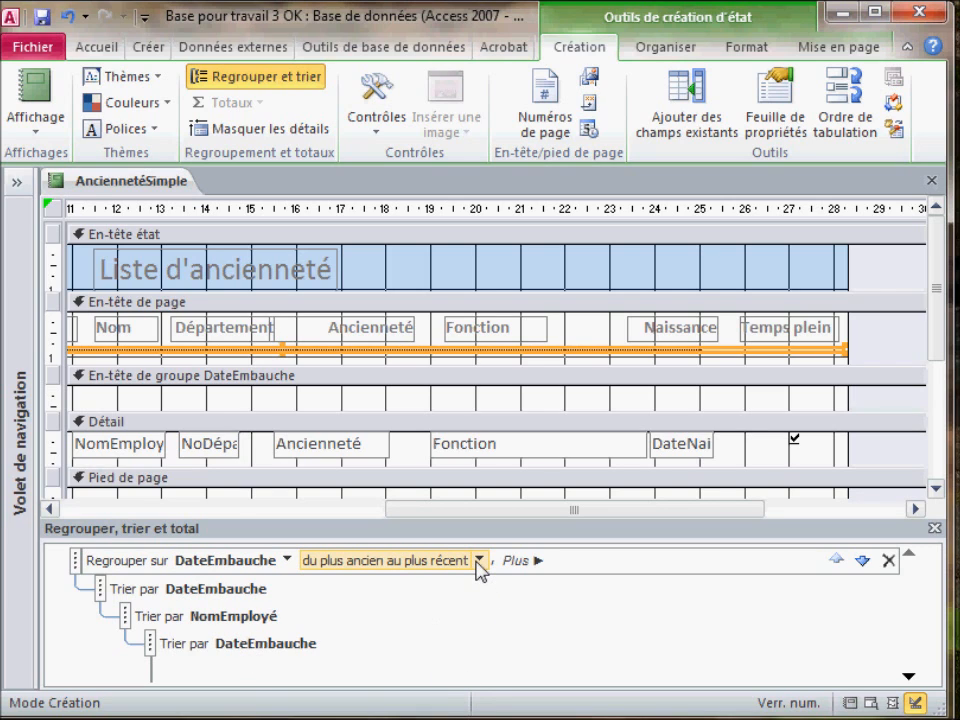
{"action": "left_click", "coordinate": [518, 561]}
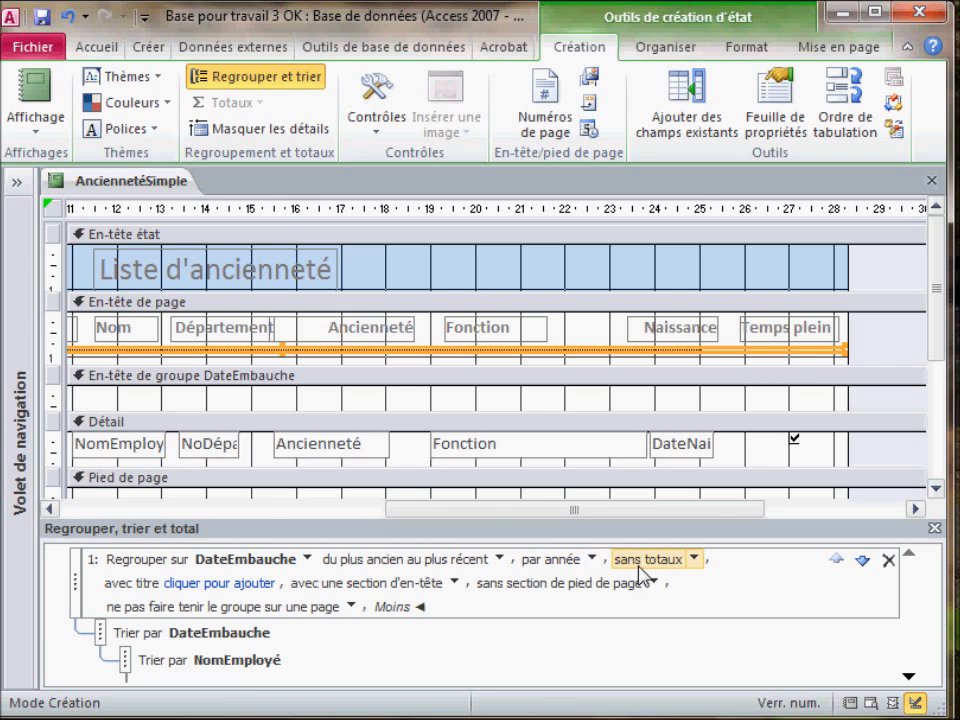
{"action": "left_click", "coordinate": [694, 560]}
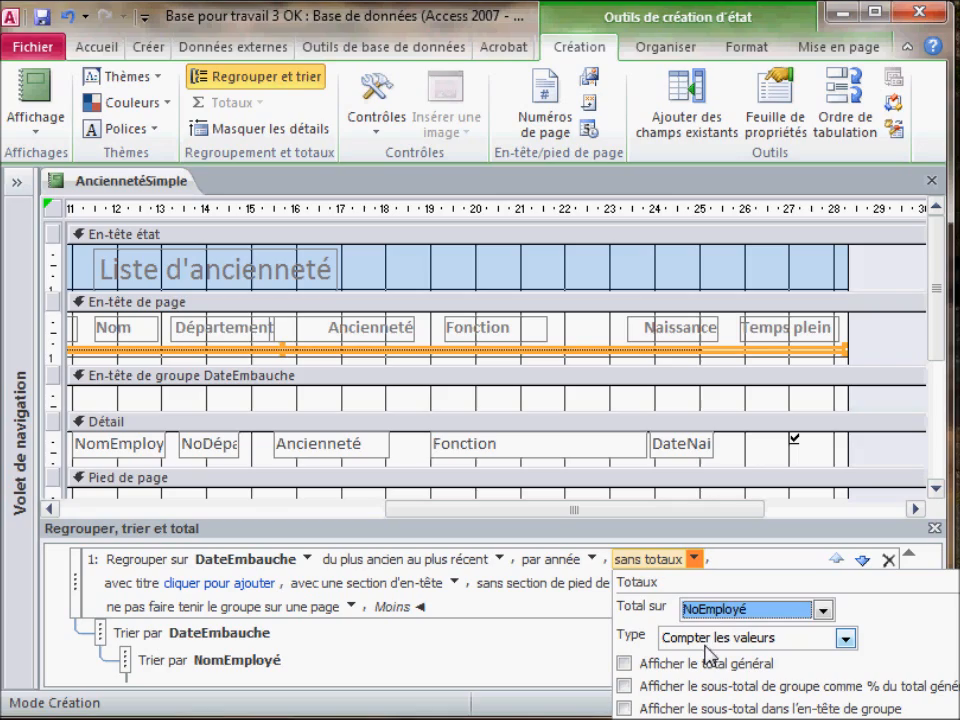
{"action": "left_click", "coordinate": [370, 15]}
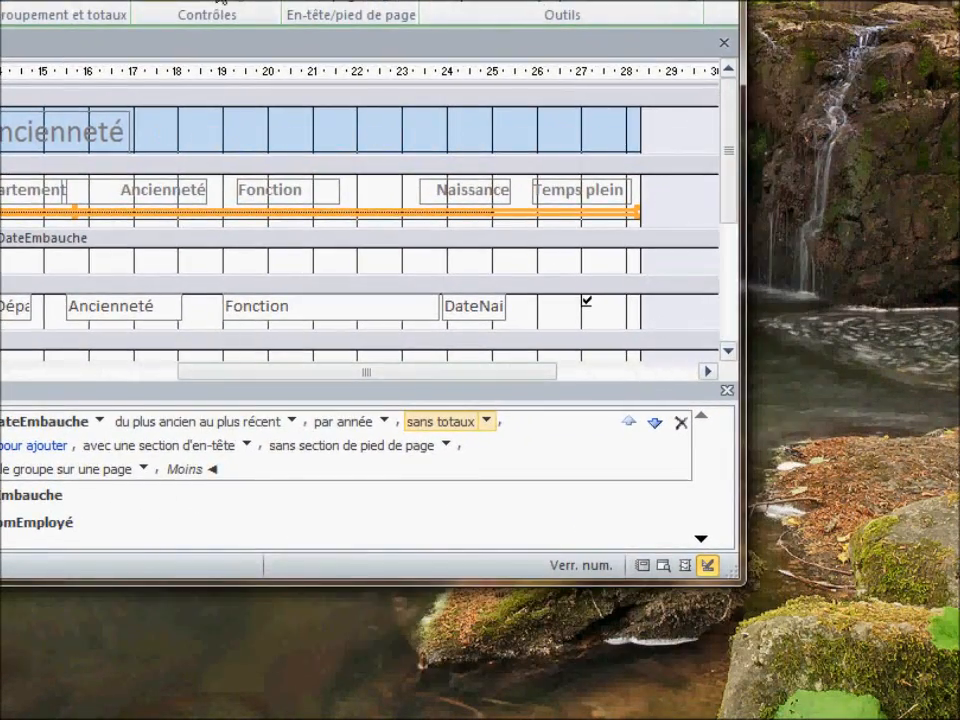
{"action": "left_click", "coordinate": [487, 421]}
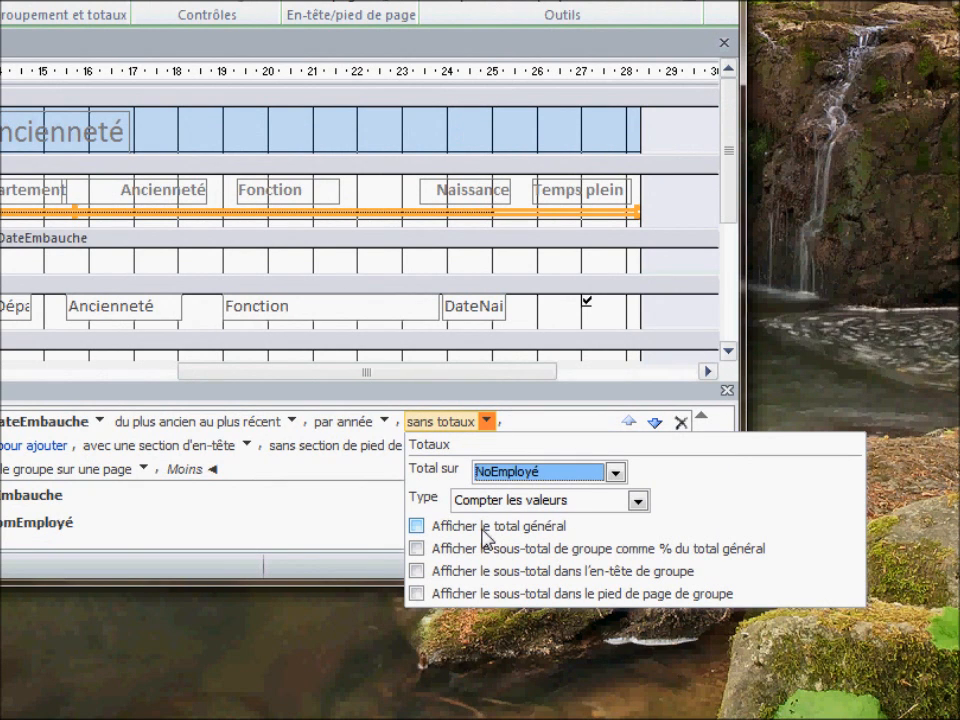
{"action": "left_click", "coordinate": [416, 571]}
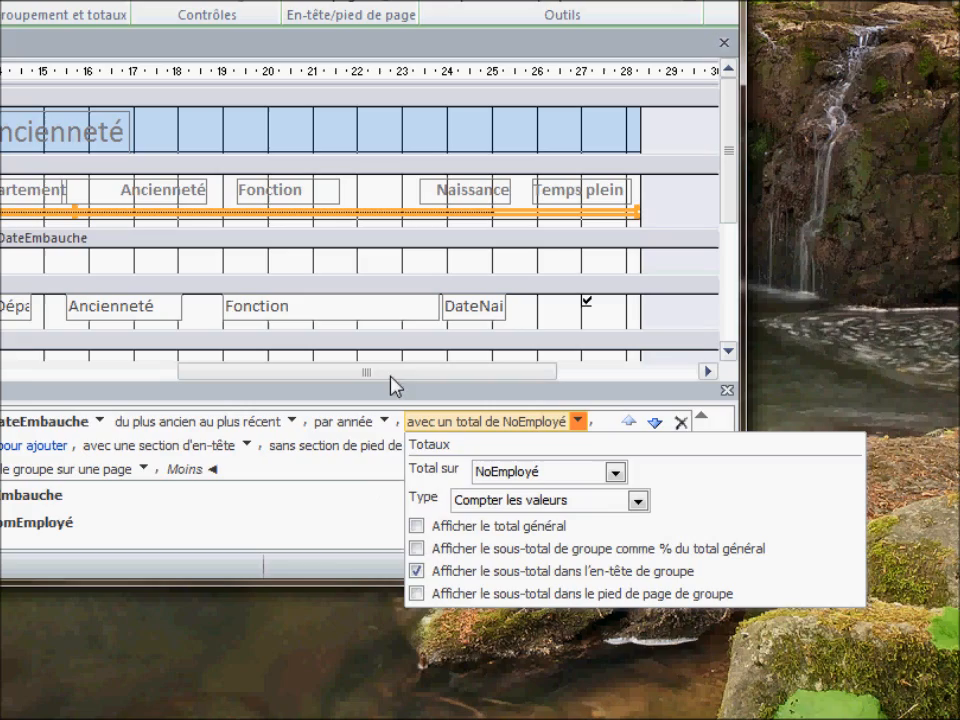
{"action": "left_click", "coordinate": [334, 569]}
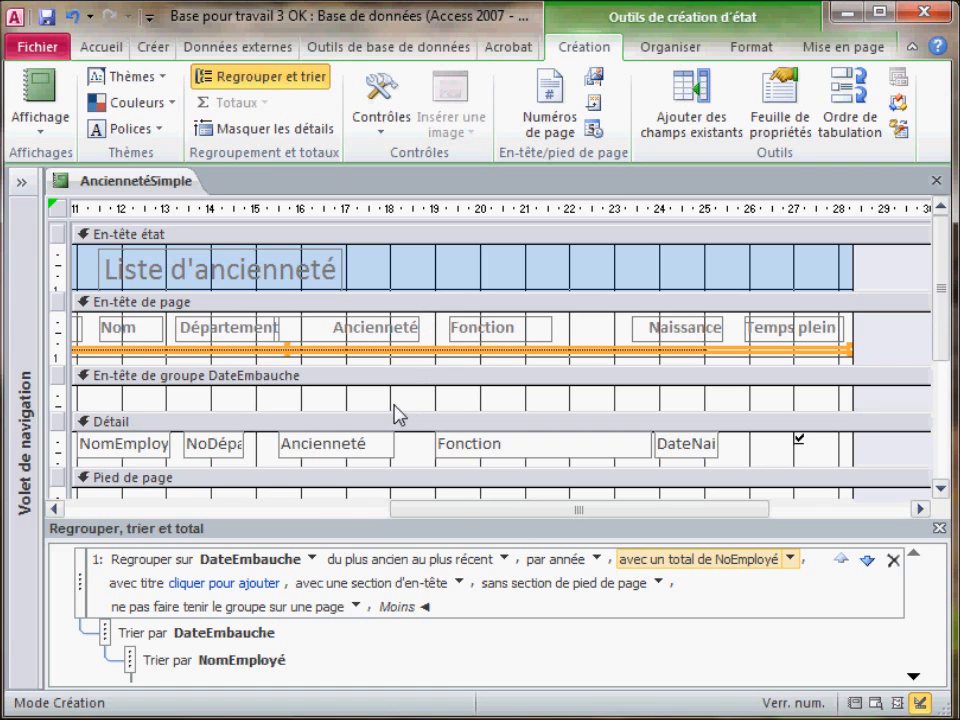
- Add a label about 3.7 cm wide reading "Employés" just after the count field in the DateEmbauche group header
{"action": "left_click_drag", "start_coordinate": [454, 508], "coordinate": [163, 530]}
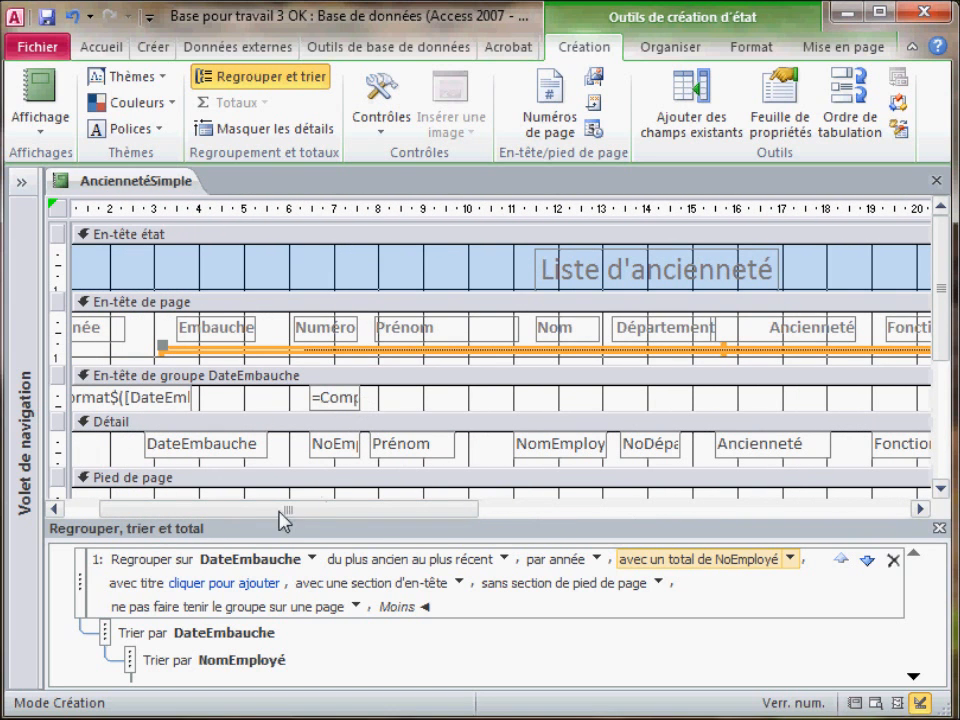
{"action": "left_click_drag", "start_coordinate": [285, 518], "coordinate": [266, 516]}
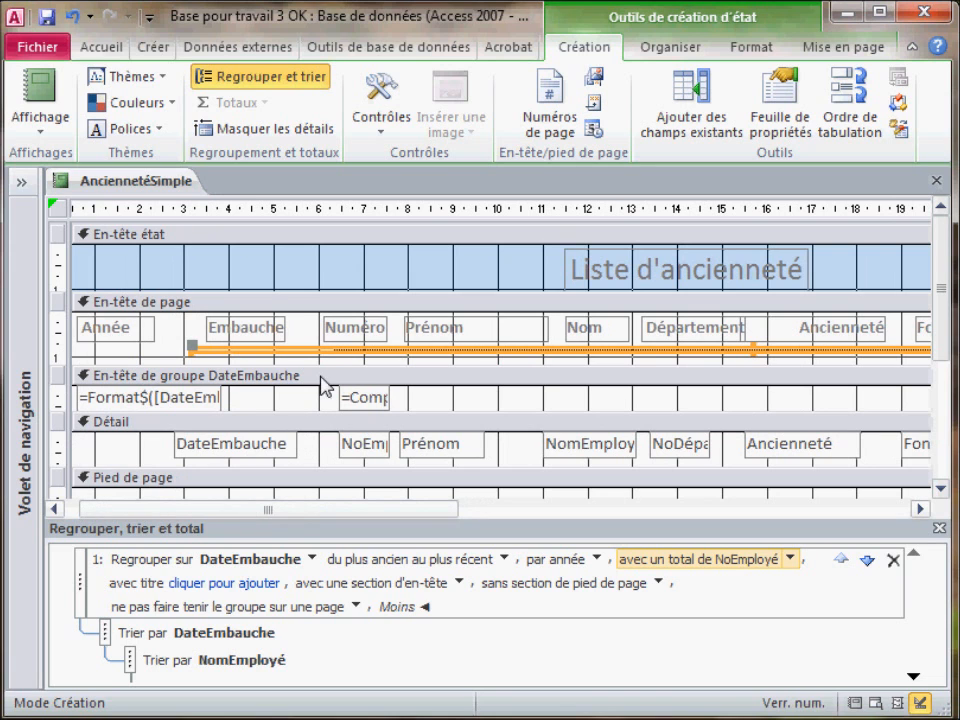
{"action": "left_click", "coordinate": [378, 122]}
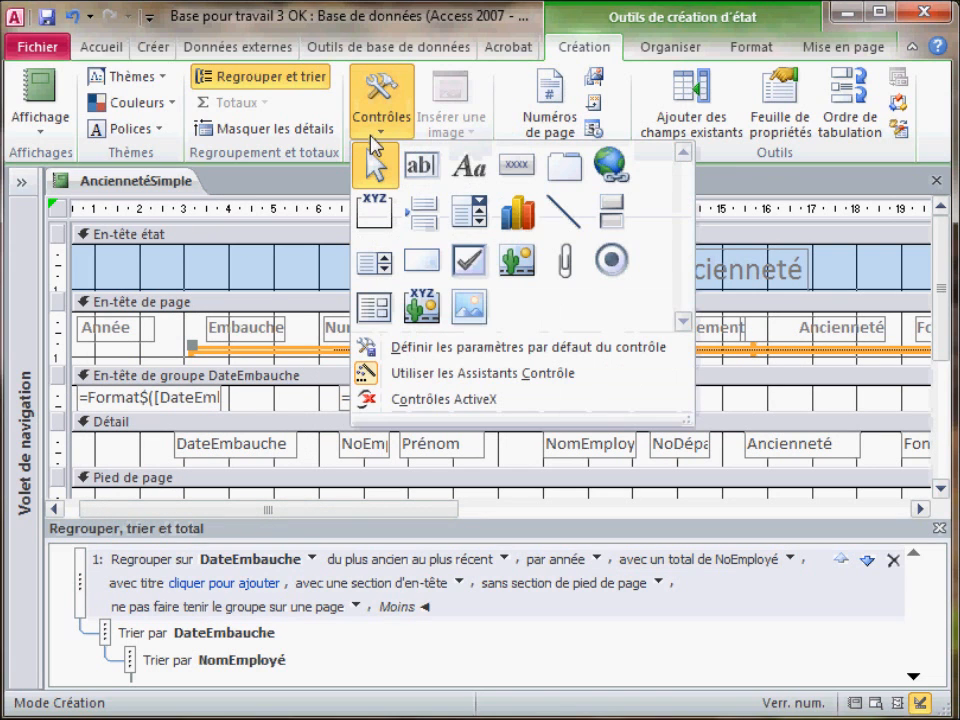
{"action": "left_click", "coordinate": [475, 172]}
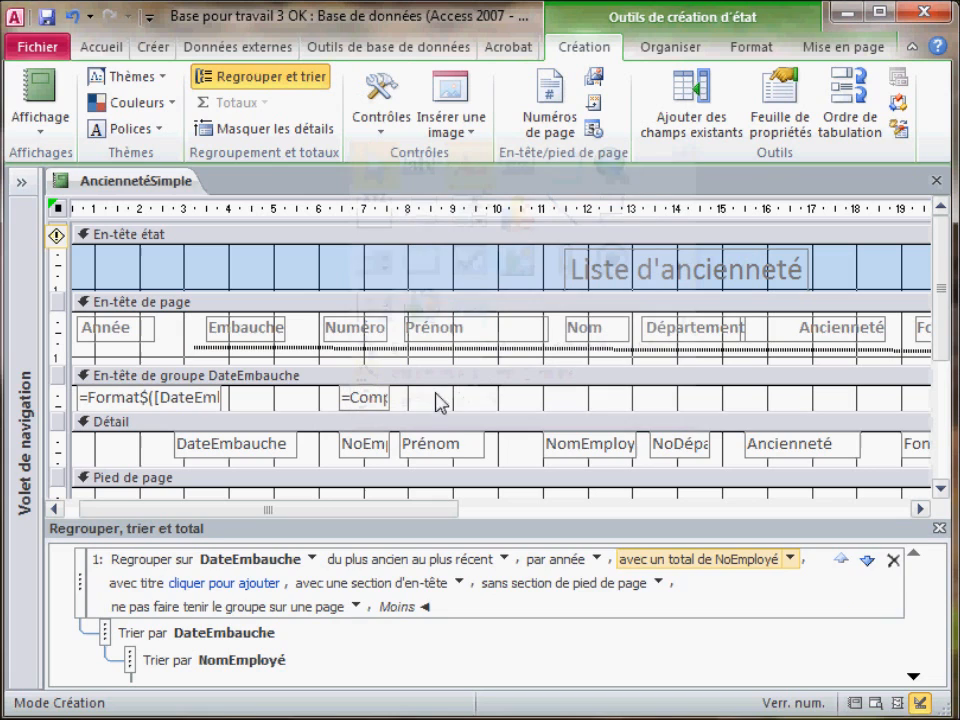
{"action": "left_click_drag", "start_coordinate": [413, 390], "coordinate": [579, 428]}
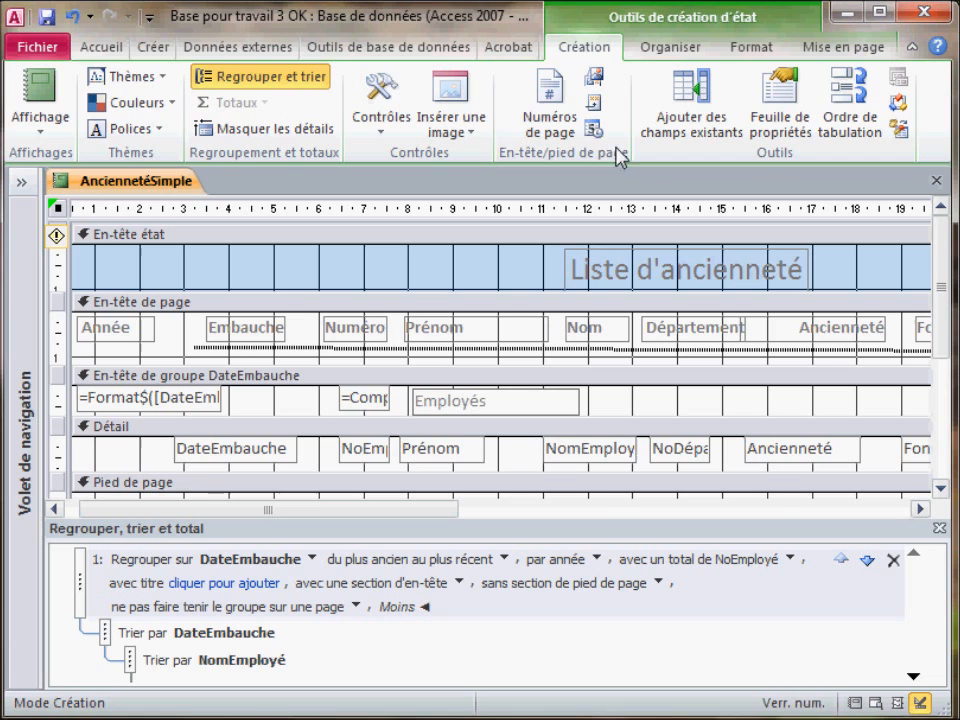
- Insert page numbers in the Page N sur M format in the page footer, aligned to Droite and shown on the first page
{"action": "left_click", "coordinate": [565, 131]}
{"action": "left_click", "coordinate": [350, 246]}
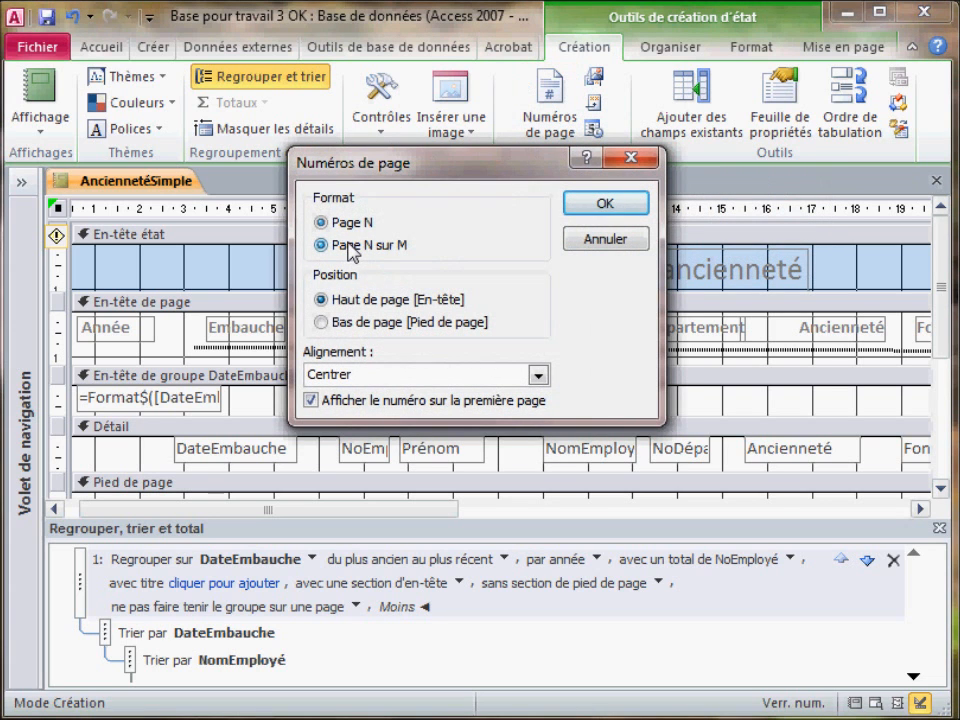
{"action": "left_click", "coordinate": [378, 328]}
{"action": "left_click", "coordinate": [538, 375]}
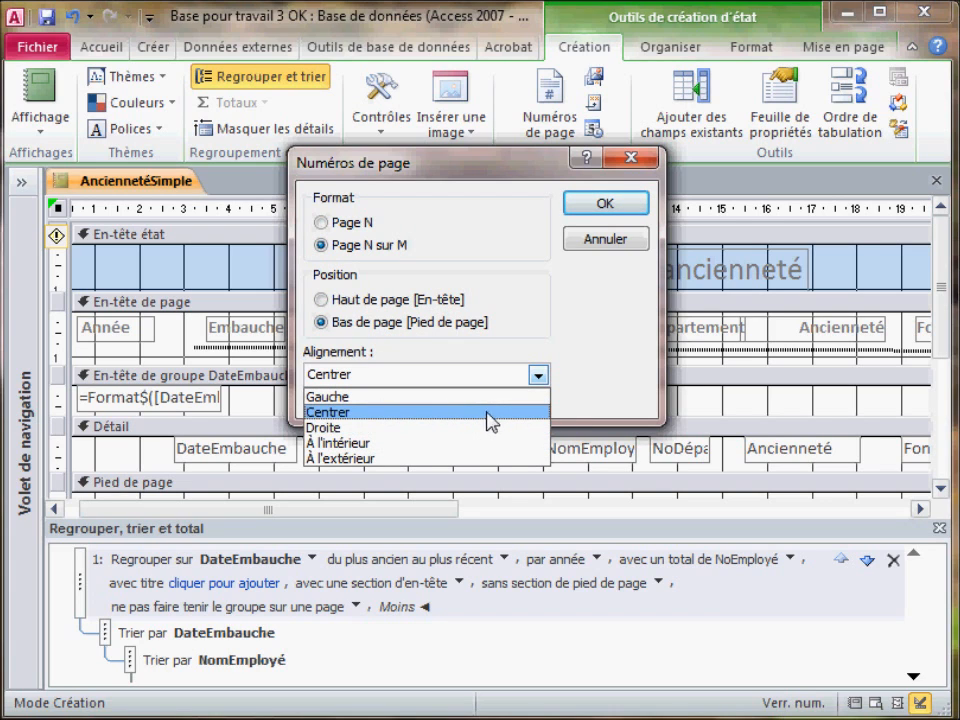
{"action": "left_click", "coordinate": [467, 428]}
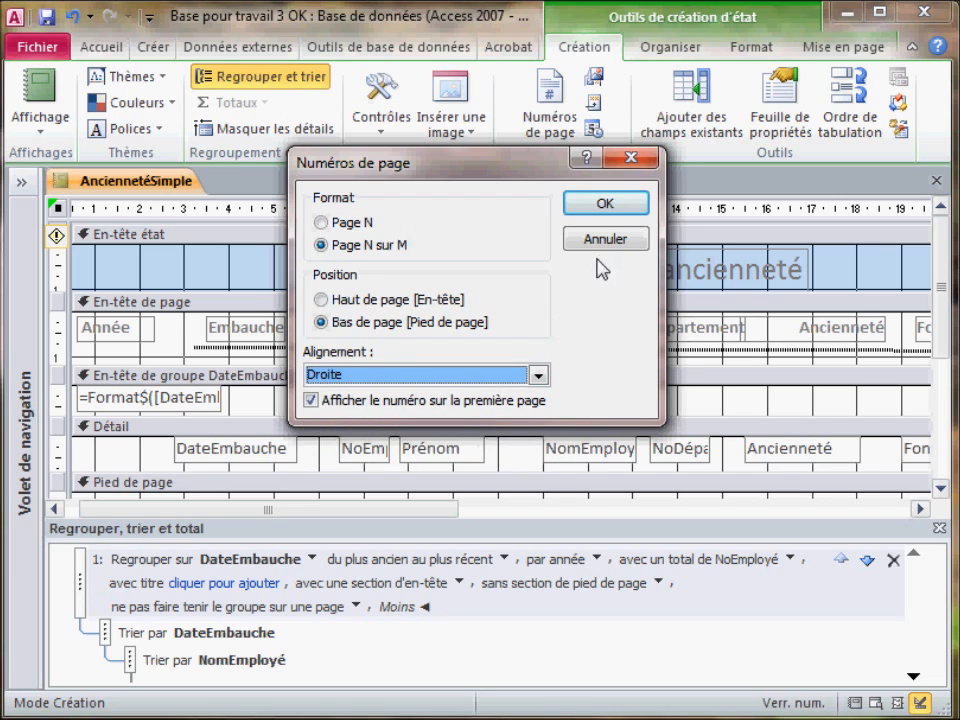
{"action": "left_click", "coordinate": [607, 204]}
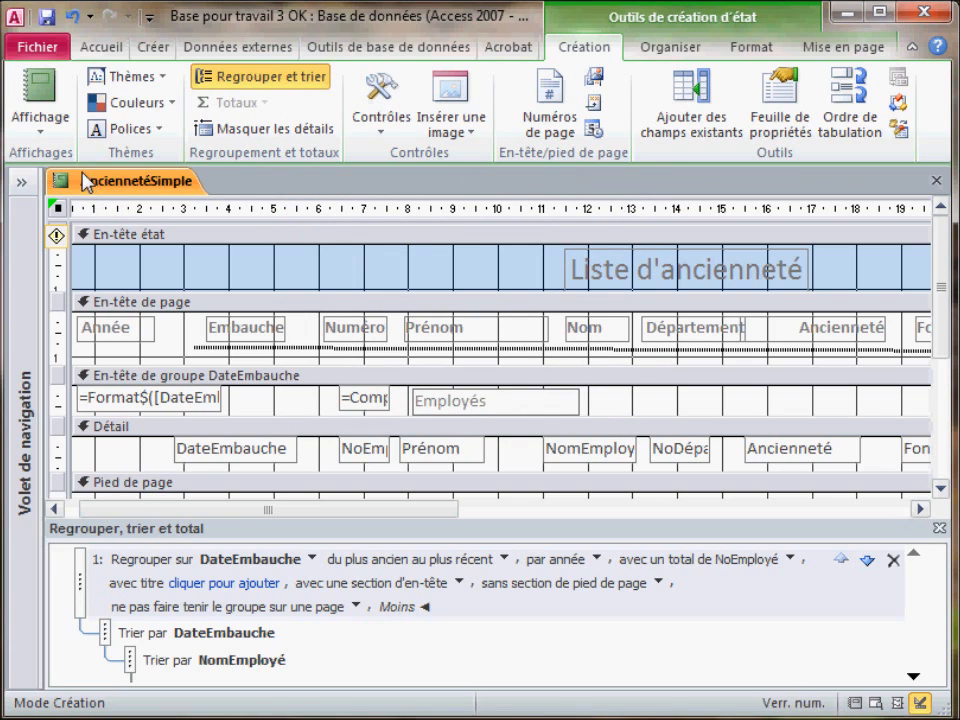
- Examine the seniority report in report view, from its yearly groups down to the page numbering at the end
{"action": "left_click", "coordinate": [66, 116]}
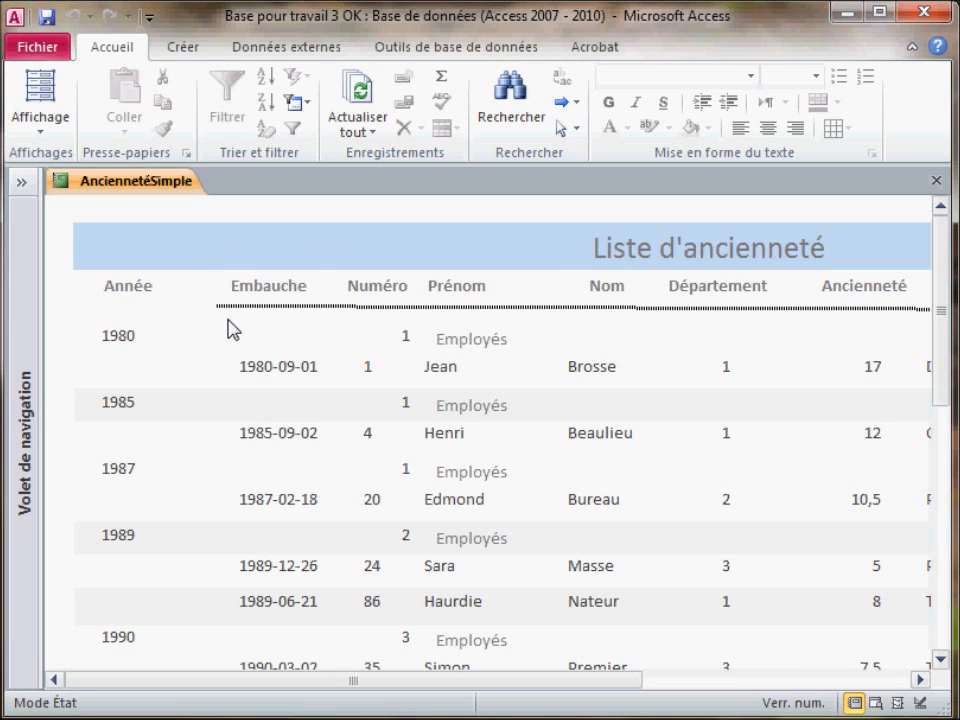
{"action": "scroll", "coordinate": [231, 330], "scroll_direction": "down", "scroll_amount": 1}
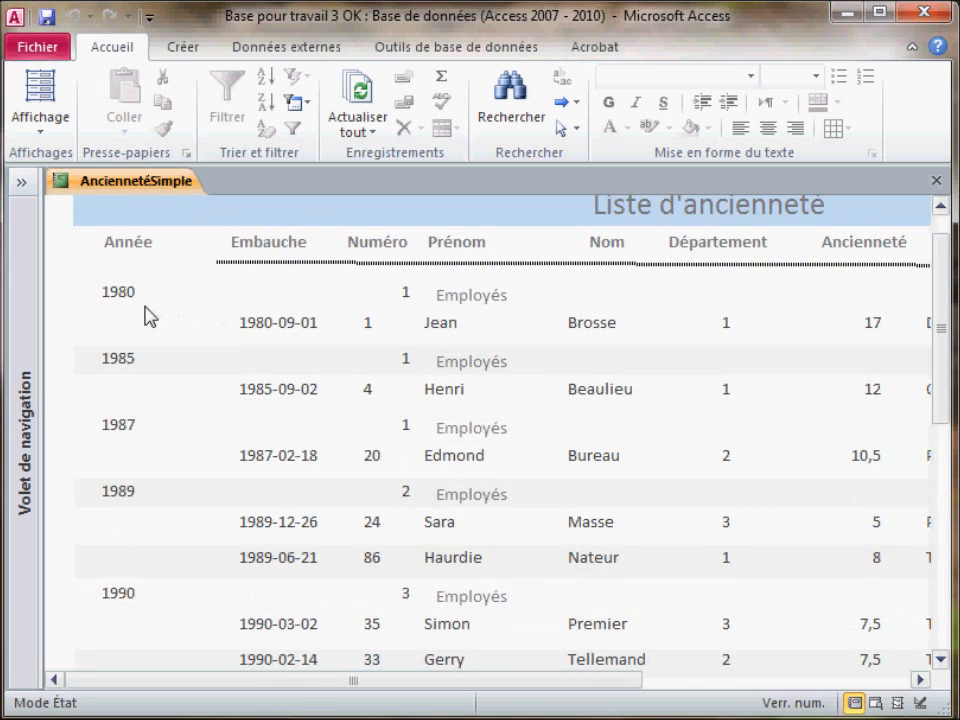
{"action": "scroll", "coordinate": [190, 478], "scroll_direction": "down", "scroll_amount": 1}
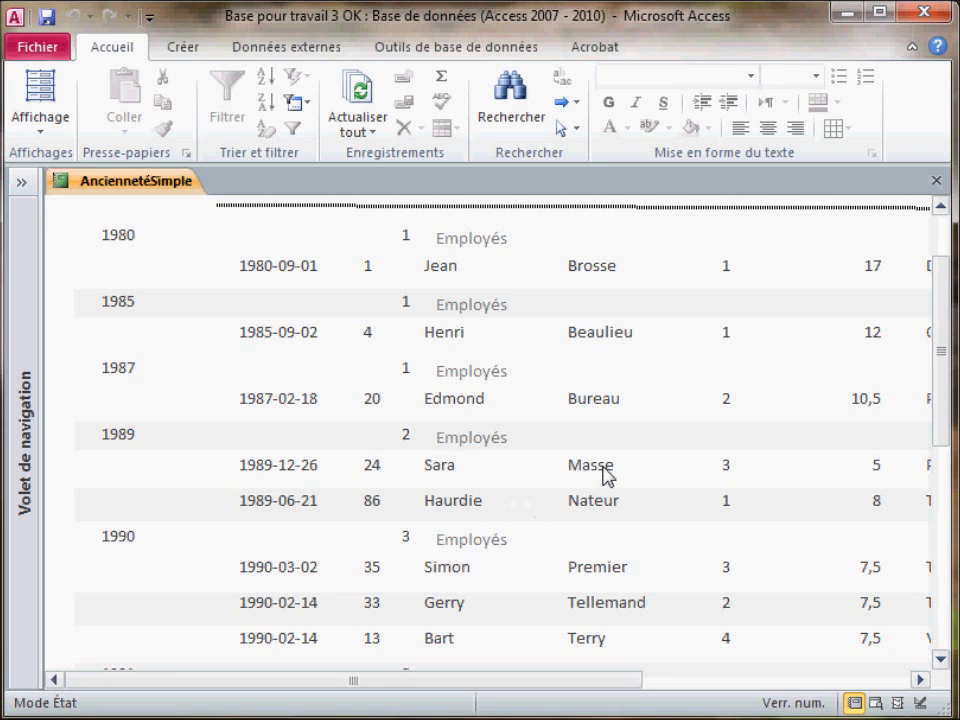
{"action": "scroll", "coordinate": [440, 572], "scroll_direction": "down", "scroll_amount": 3}
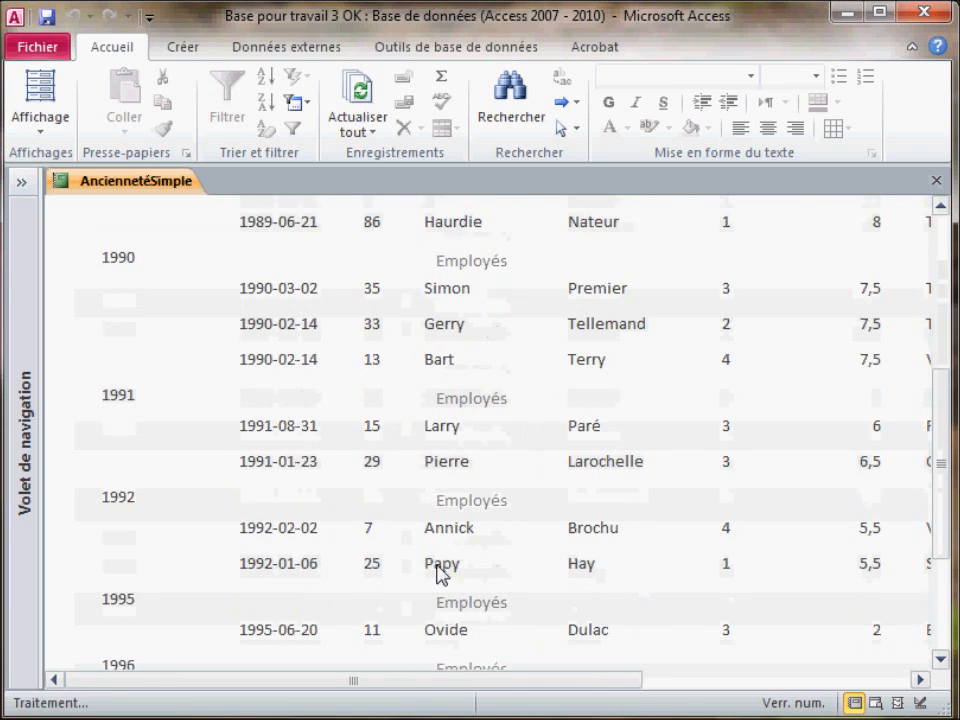
{"action": "scroll", "coordinate": [438, 573], "scroll_direction": "down", "scroll_amount": 4}
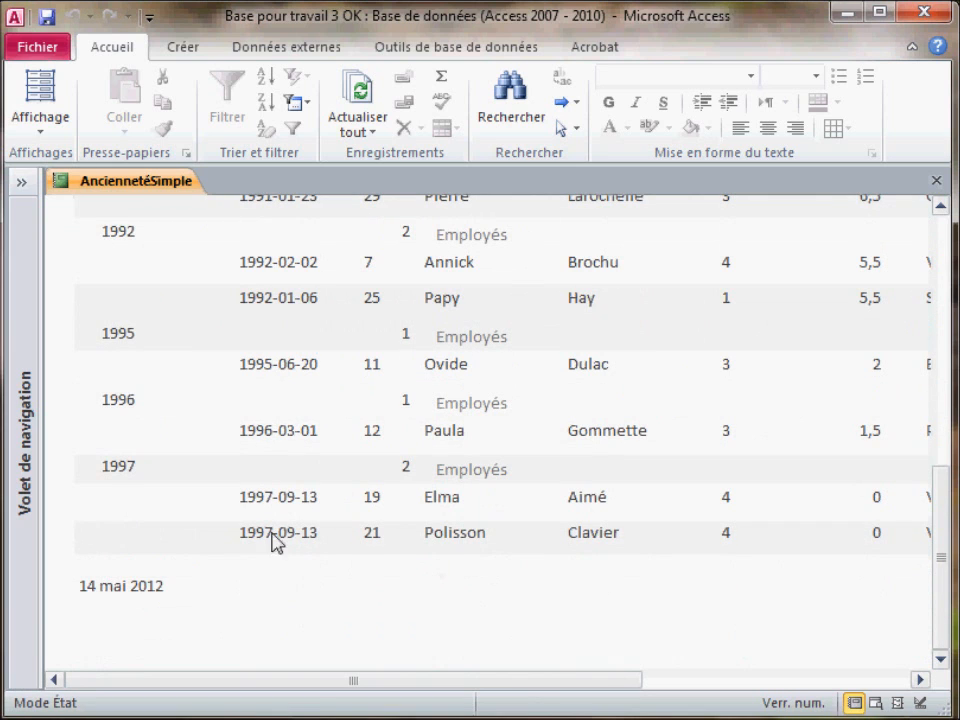
{"action": "left_click_drag", "start_coordinate": [229, 677], "coordinate": [596, 693]}
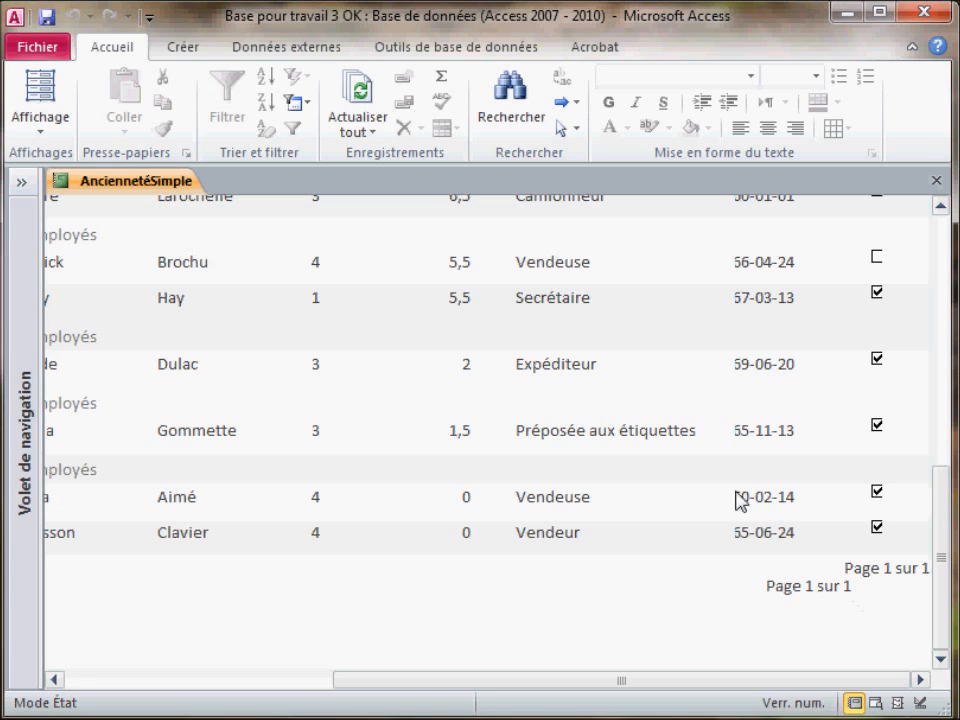
- Return to design view and delete the lower of the two overlapping page number fields in the page footer
{"action": "left_click", "coordinate": [38, 133]}
{"action": "left_click", "coordinate": [88, 332]}
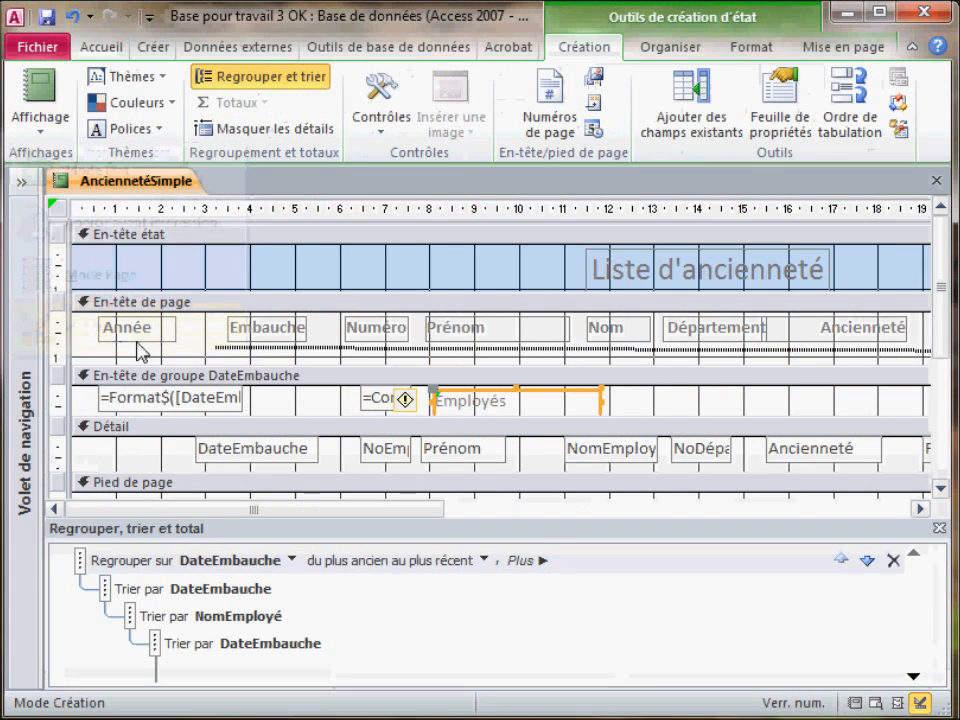
{"action": "scroll", "coordinate": [208, 476], "scroll_direction": "down", "scroll_amount": 3}
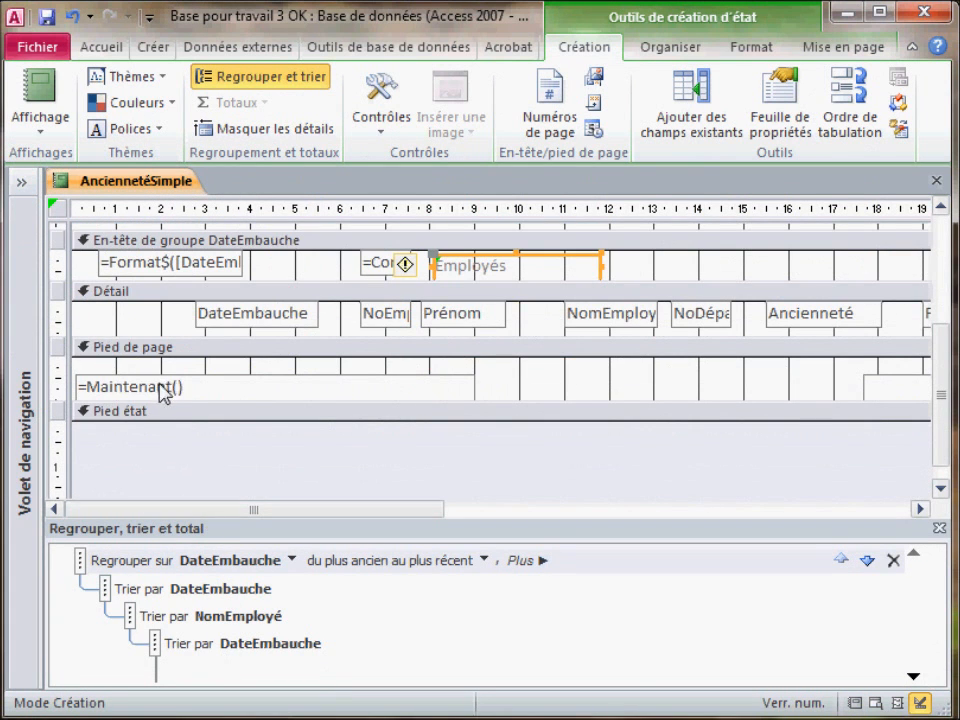
{"action": "left_click_drag", "start_coordinate": [215, 509], "coordinate": [624, 527]}
{"action": "left_click", "coordinate": [366, 392]}
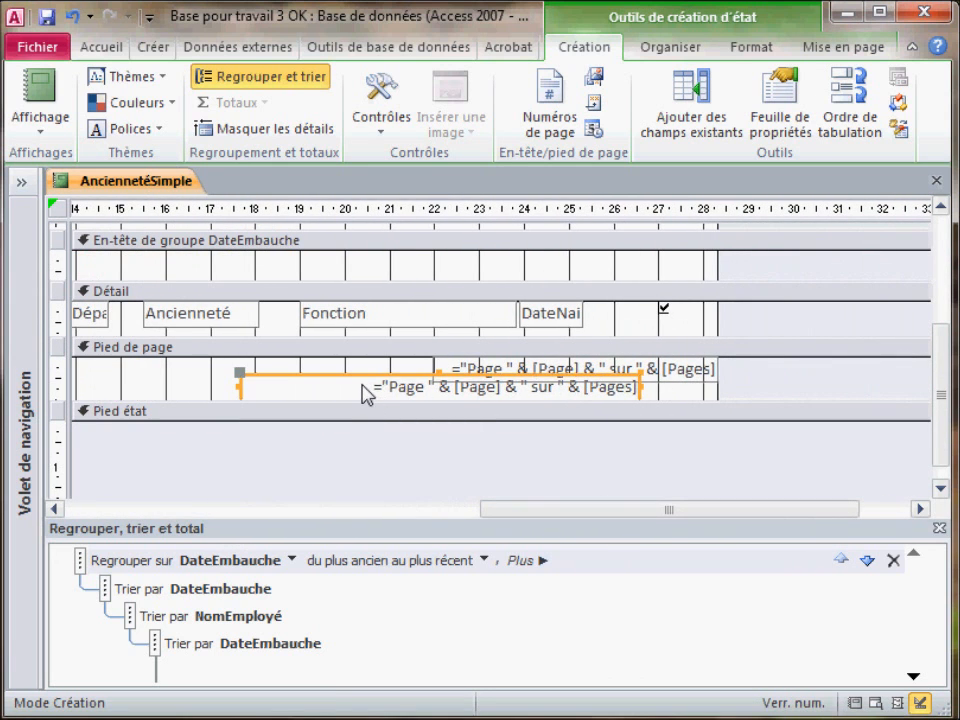
{"action": "key", "text": "Delete"}
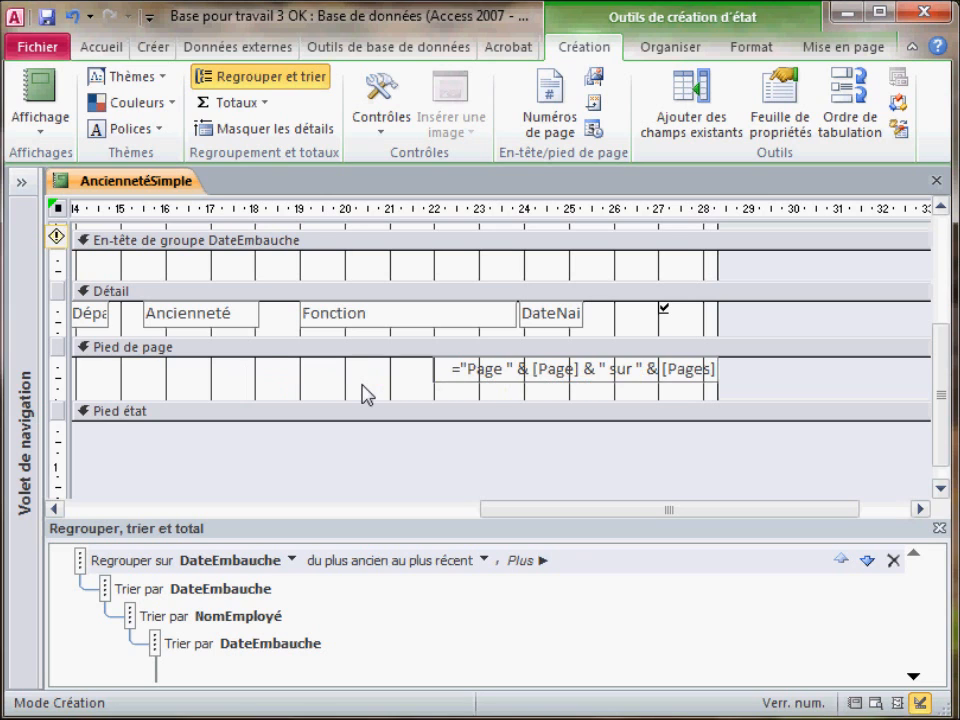
{"action": "scroll", "coordinate": [366, 393], "scroll_direction": "up", "scroll_amount": 3}
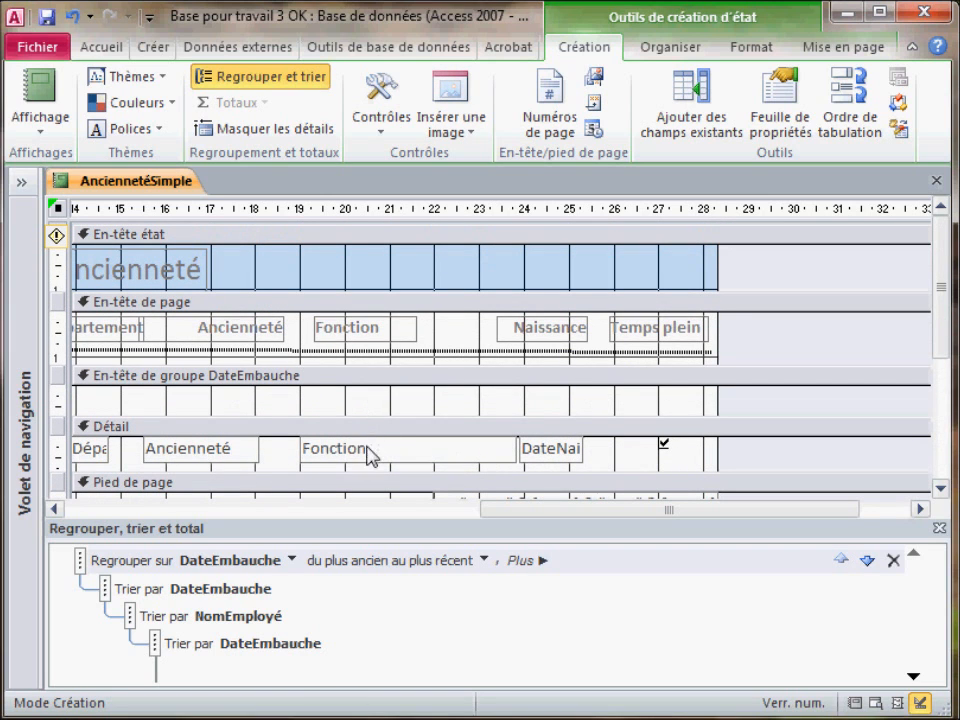
- Review the seniority report again in report view, checking its full length and width
{"action": "left_click", "coordinate": [40, 88]}
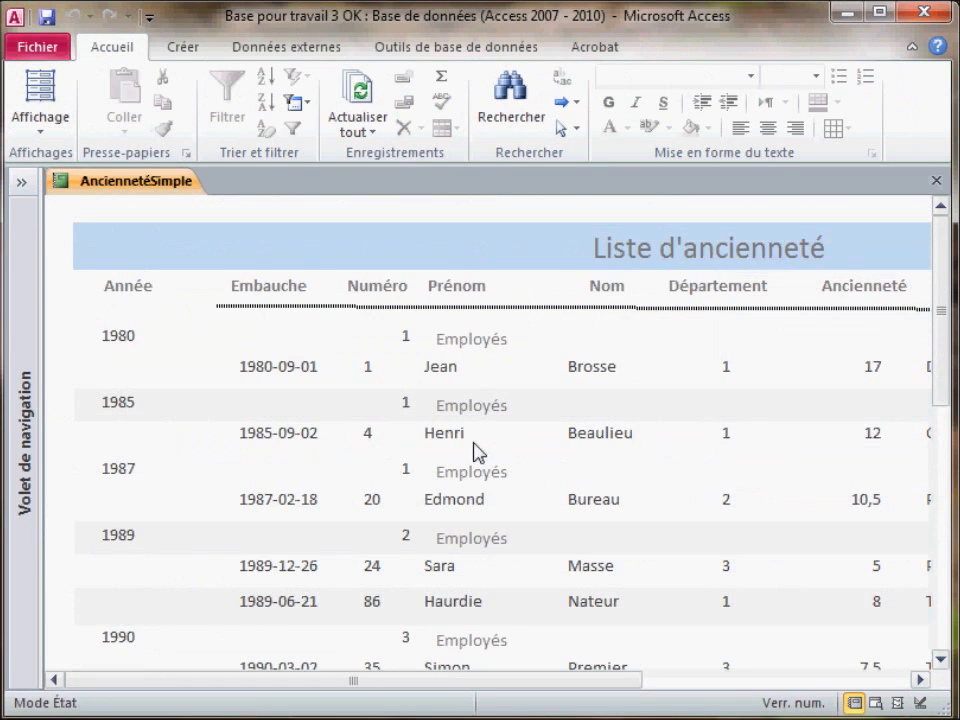
{"action": "scroll", "coordinate": [350, 396], "scroll_direction": "down", "scroll_amount": 5}
{"action": "scroll", "coordinate": [350, 396], "scroll_direction": "up", "scroll_amount": 5}
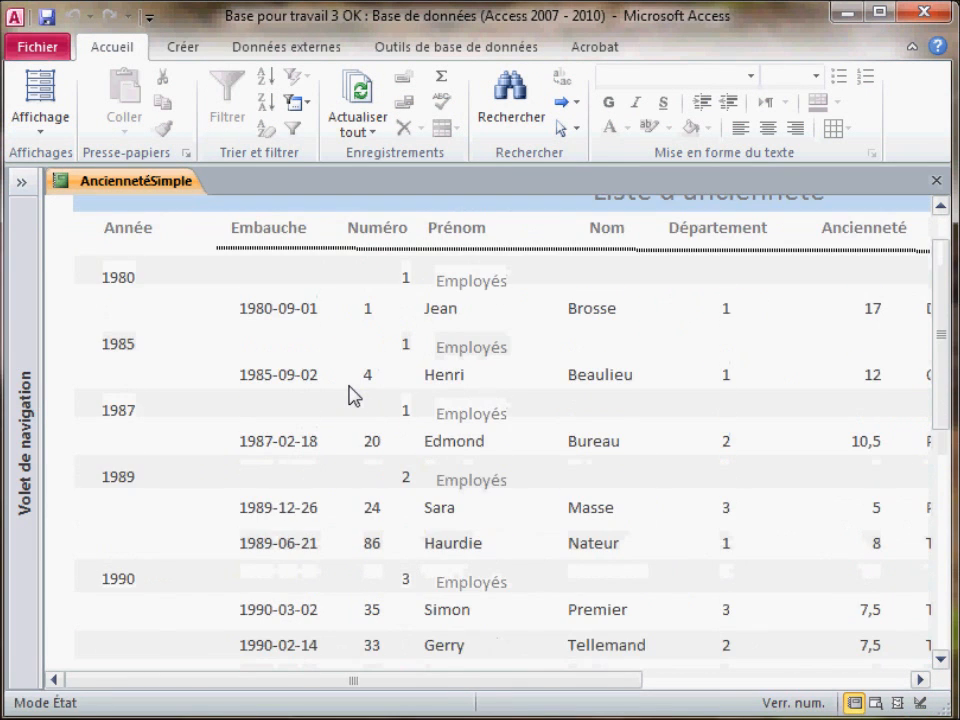
{"action": "left_click_drag", "start_coordinate": [392, 682], "coordinate": [670, 692]}
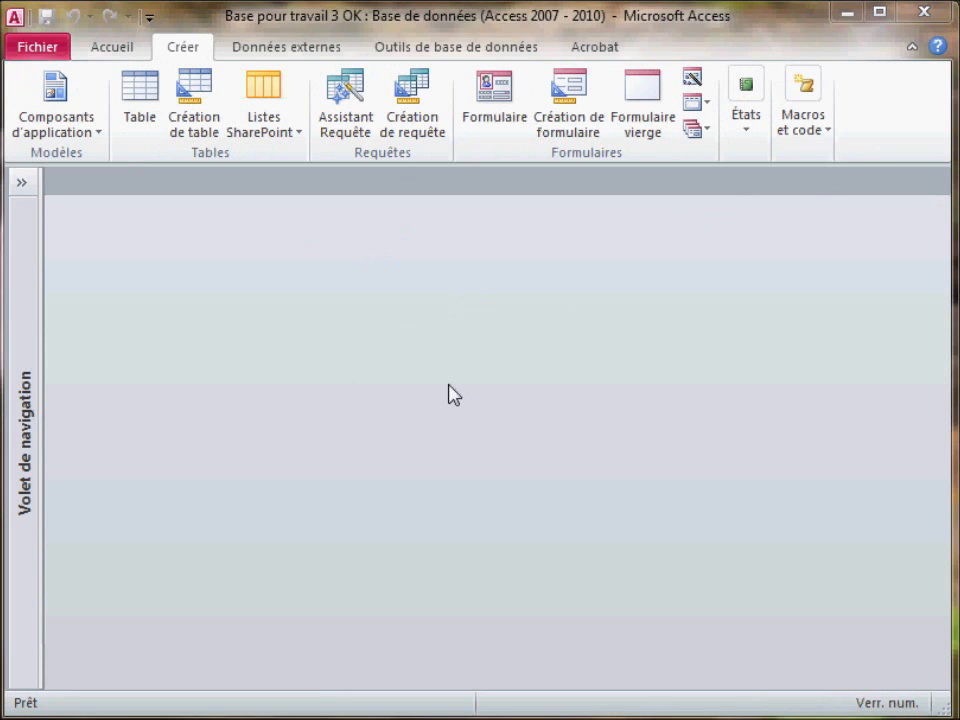
- Show the database objects and start the report wizard based on the Absence table complète table
{"action": "left_click", "coordinate": [21, 183]}
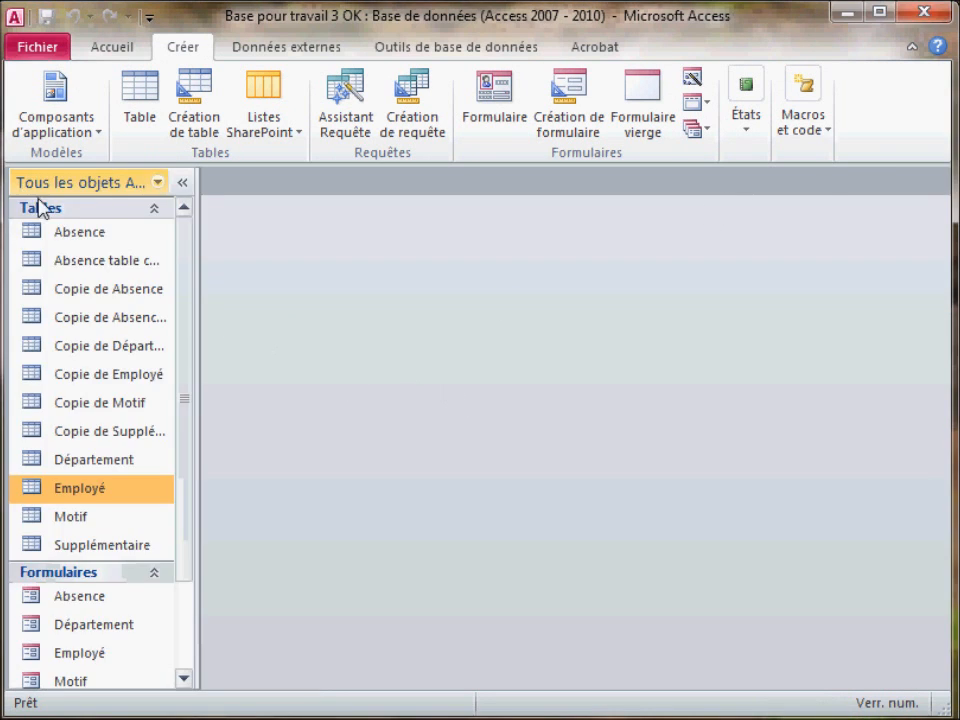
{"action": "left_click", "coordinate": [85, 268]}
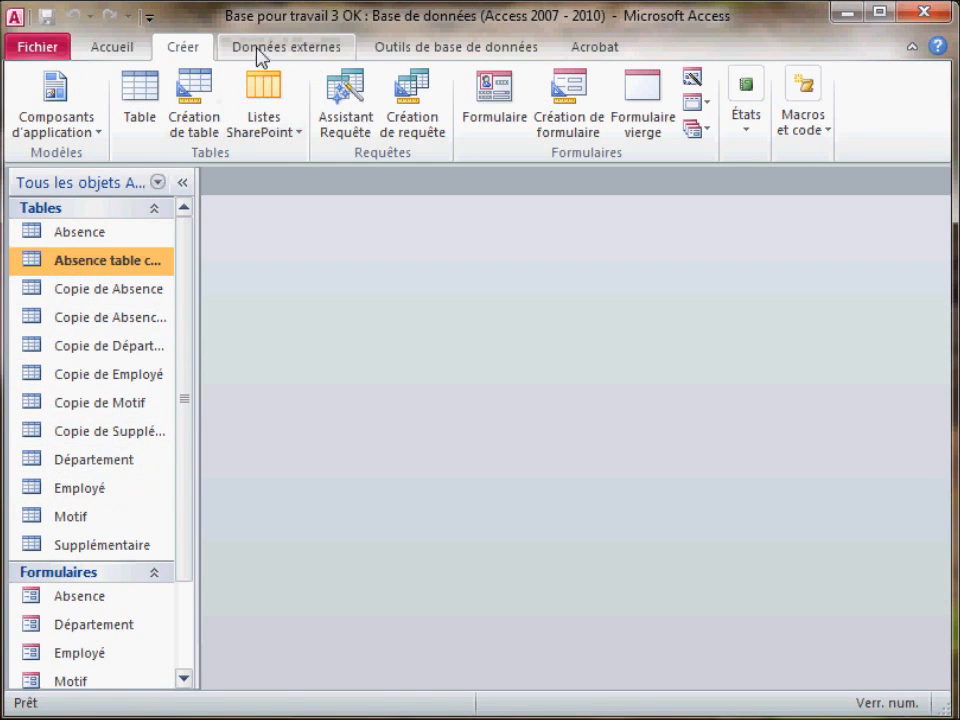
{"action": "left_click", "coordinate": [746, 125]}
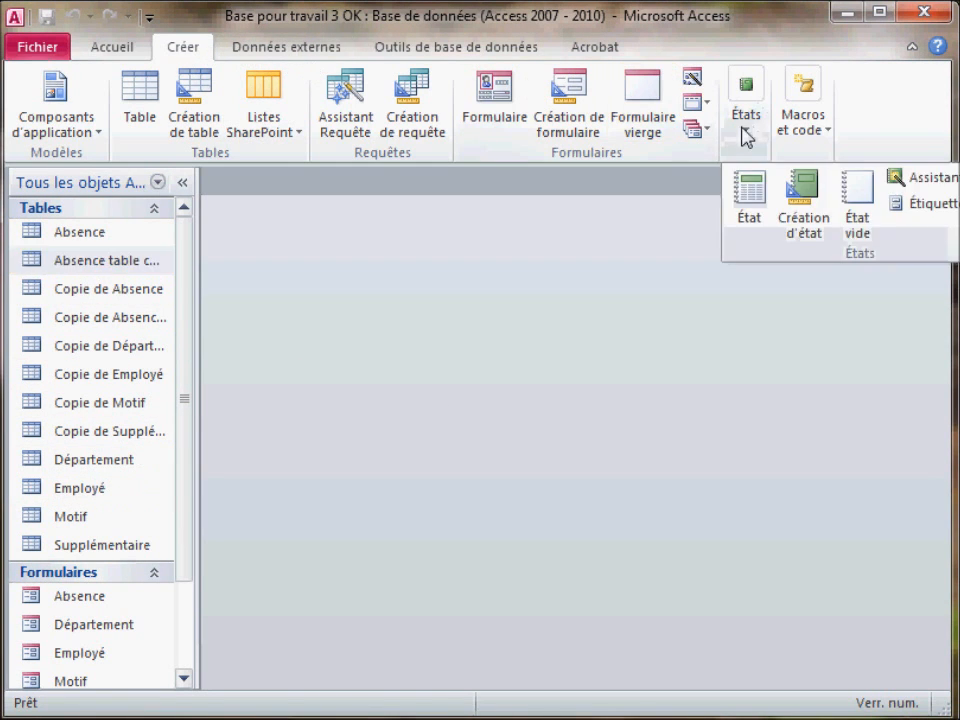
{"action": "left_click", "coordinate": [902, 182]}
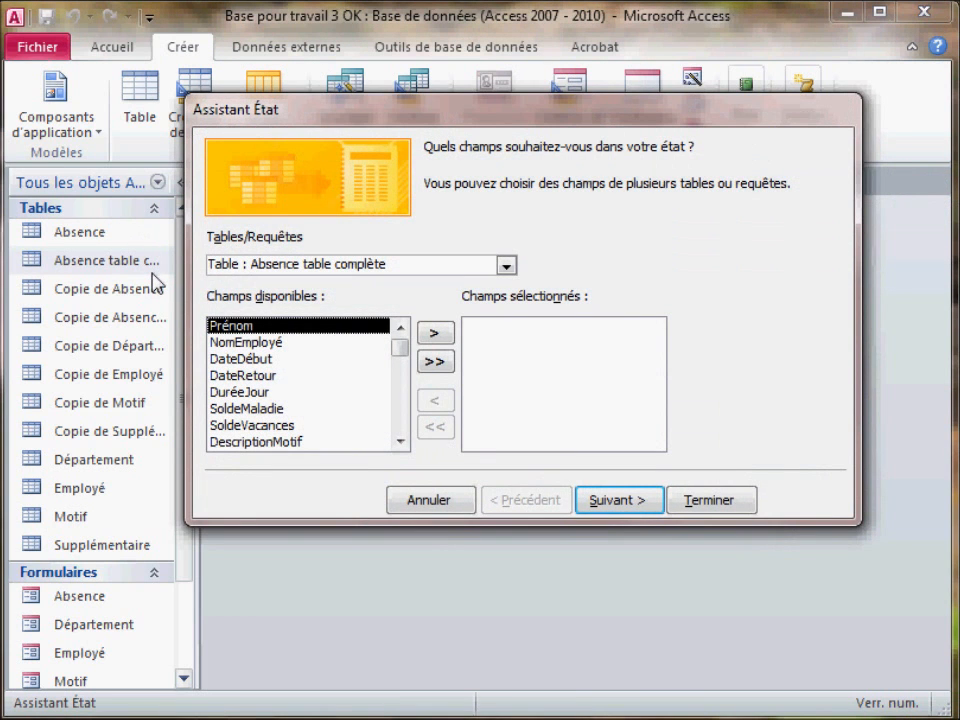
- Select the report fields NomEmployé, Prénom, DateDébut, DateRetour, DuréeJour, SoldeMaladie, SoldeVacances and RemarqueAbsence, leaving out DescriptionMotif, and continue to grouping
{"action": "double_click", "coordinate": [223, 342]}
{"action": "double_click", "coordinate": [232, 329]}
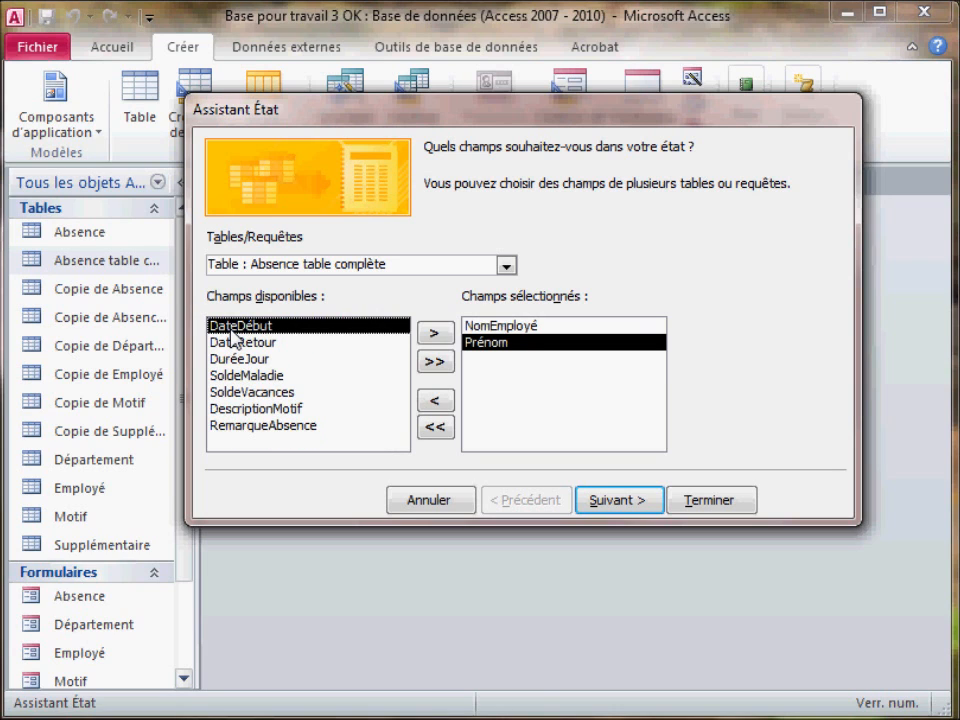
{"action": "double_click", "coordinate": [232, 329]}
{"action": "double_click", "coordinate": [232, 329]}
{"action": "double_click", "coordinate": [232, 329]}
{"action": "double_click", "coordinate": [232, 329]}
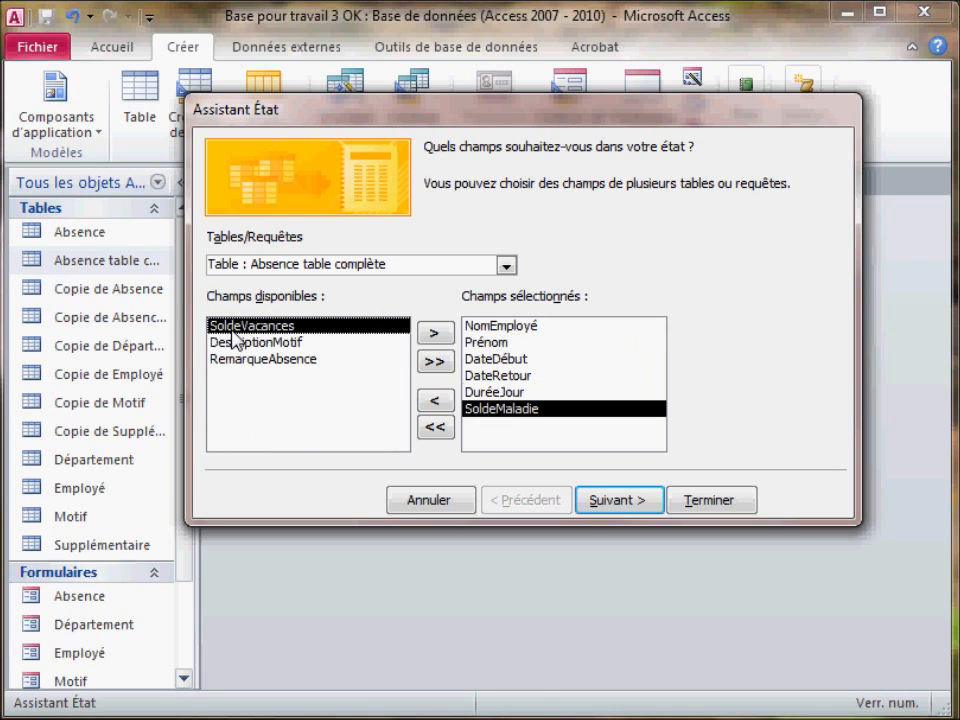
{"action": "double_click", "coordinate": [236, 330]}
{"action": "double_click", "coordinate": [316, 326]}
{"action": "left_click", "coordinate": [435, 400]}
{"action": "left_click", "coordinate": [302, 342]}
{"action": "left_click", "coordinate": [435, 333]}
{"action": "left_click", "coordinate": [620, 500]}
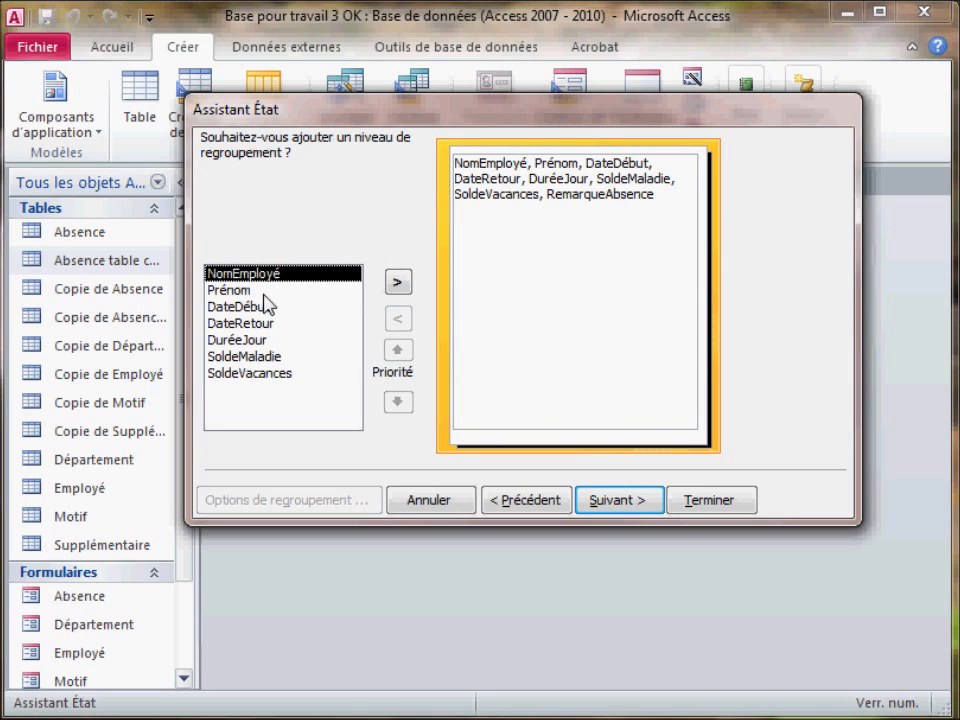
- Group the absence report by NomEmployé and sort its detail records by Prénom in ascending order
{"action": "left_click", "coordinate": [398, 284]}
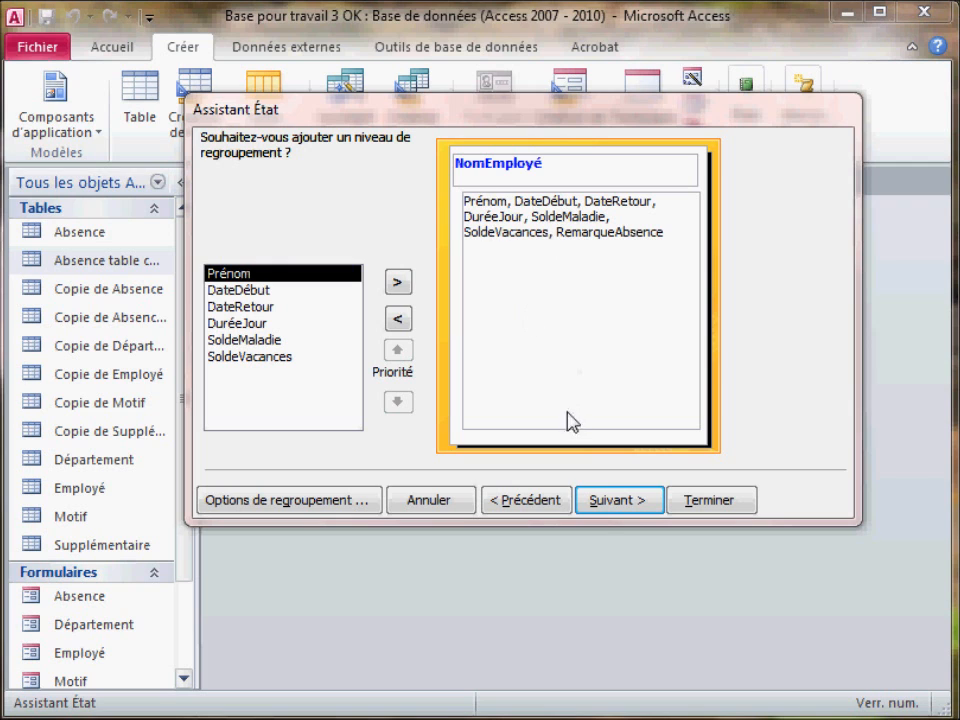
{"action": "left_click", "coordinate": [613, 500]}
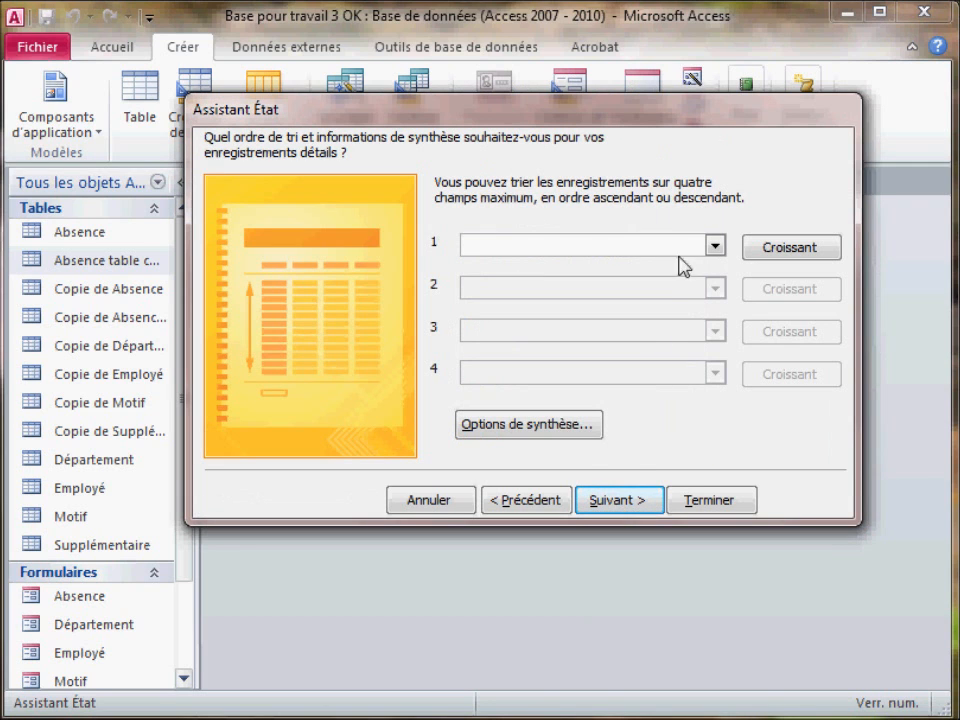
{"action": "left_click", "coordinate": [715, 248]}
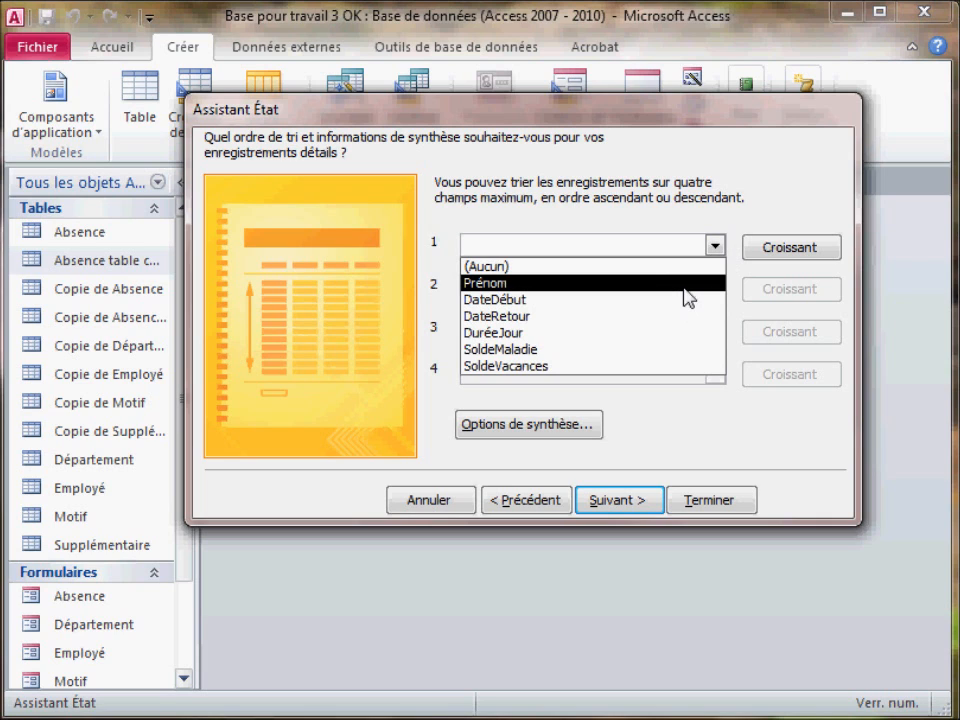
{"action": "left_click", "coordinate": [685, 284]}
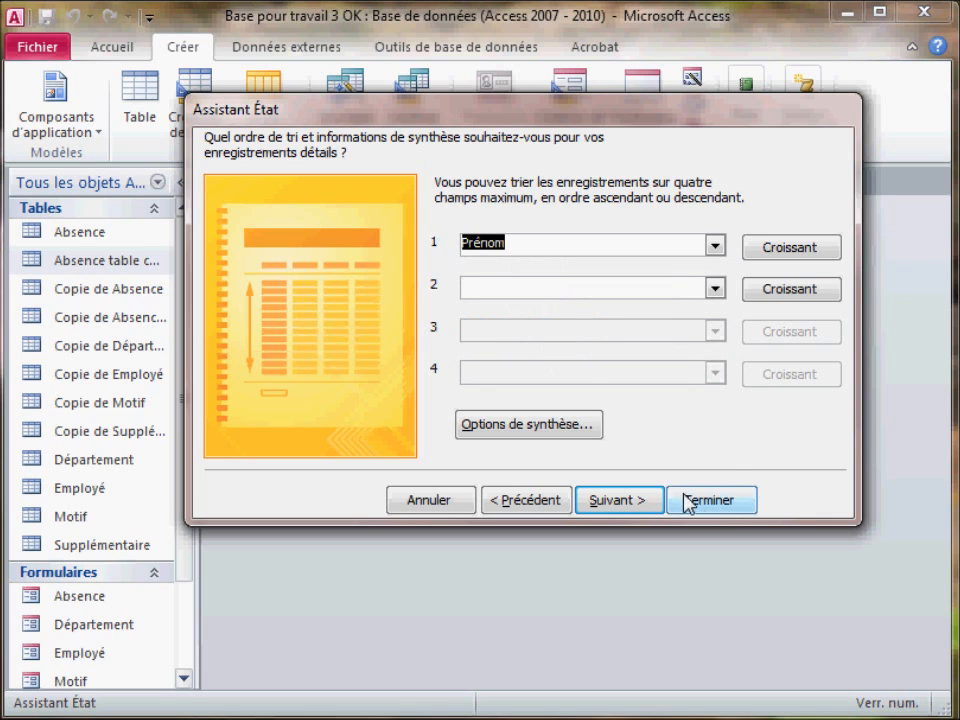
{"action": "left_click", "coordinate": [641, 503]}
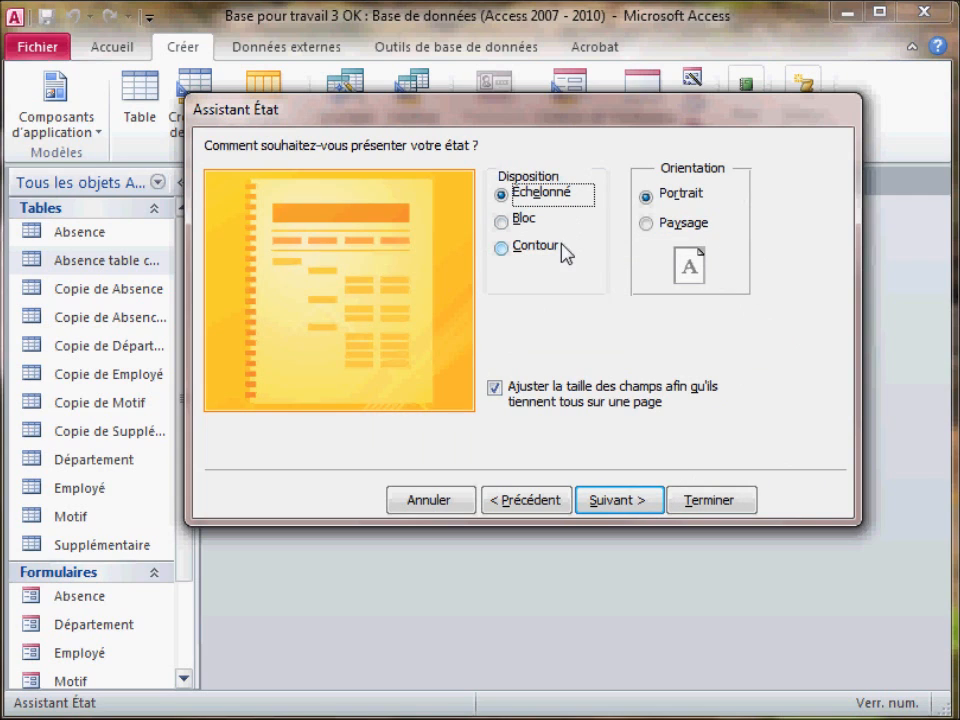
- Give the report a Paysage orientation, title it AbsenceparEmployé and finish the wizard with a preview
{"action": "left_click", "coordinate": [648, 224]}
{"action": "left_click", "coordinate": [647, 503]}
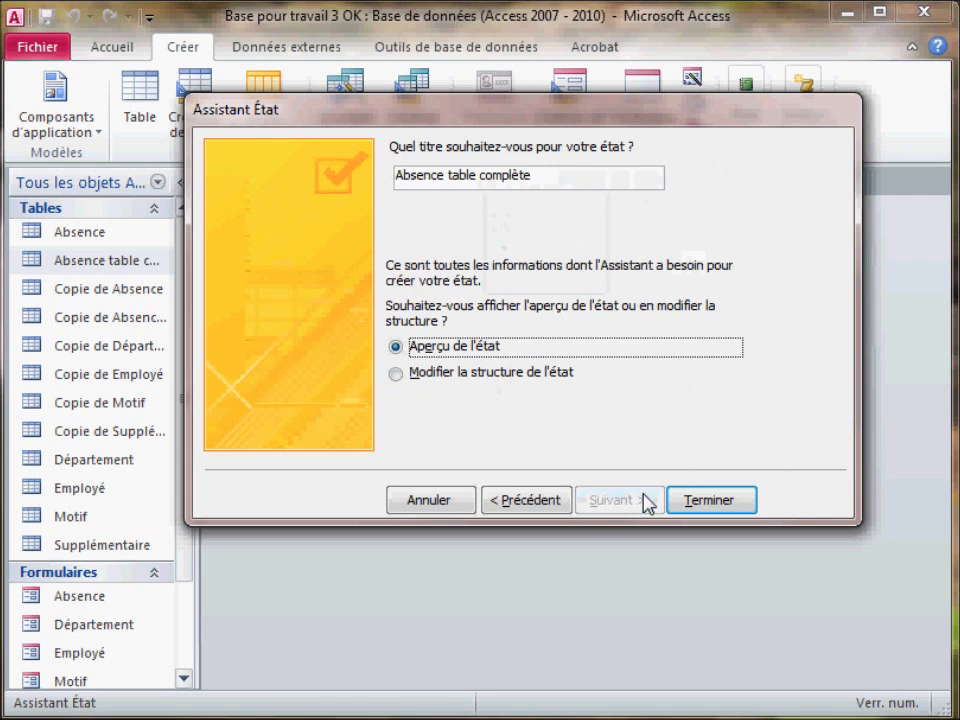
{"action": "left_click", "coordinate": [582, 182]}
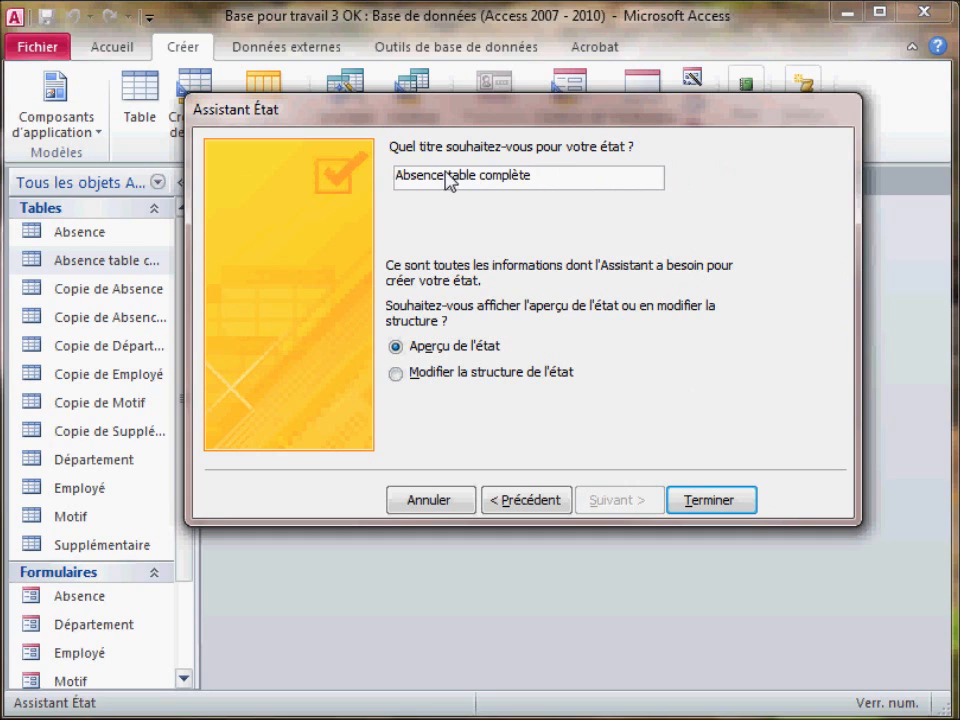
{"action": "left_click_drag", "start_coordinate": [443, 178], "coordinate": [685, 172]}
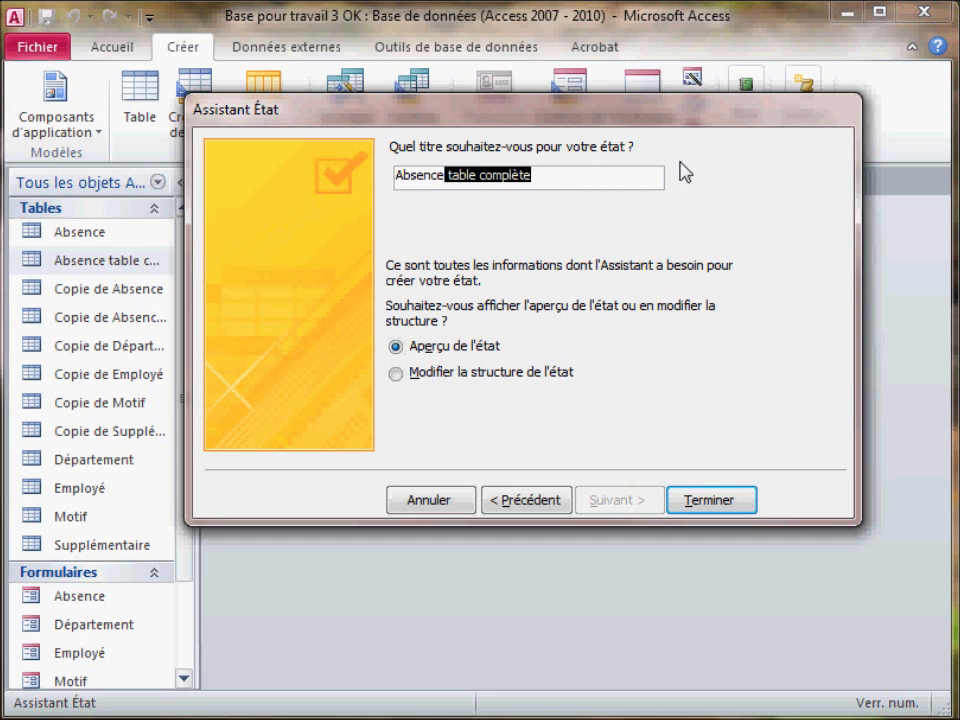
{"action": "type", "text": "parE"}
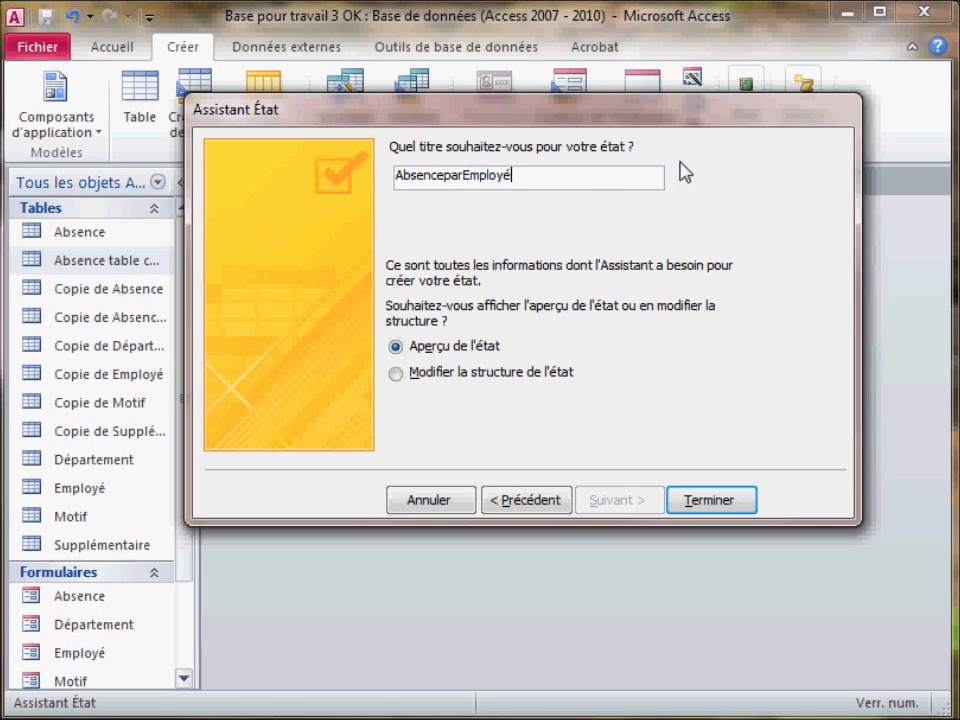
{"action": "left_click", "coordinate": [686, 501]}
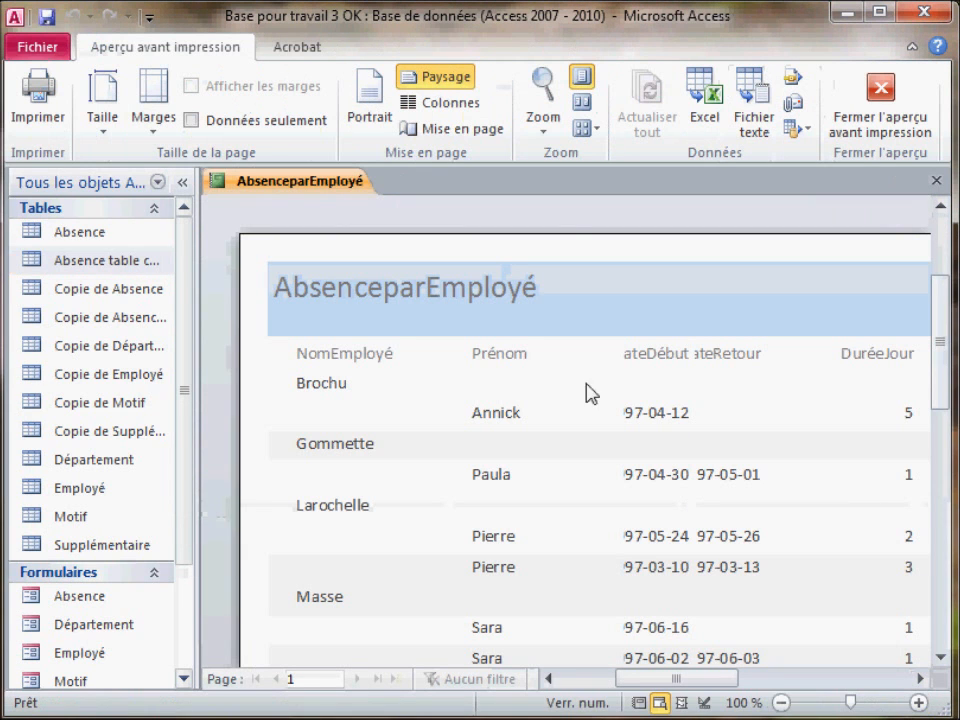
- Collapse the navigation pane and switch the AbsenceparEmployé report from print preview to design view
{"action": "left_click", "coordinate": [182, 182]}
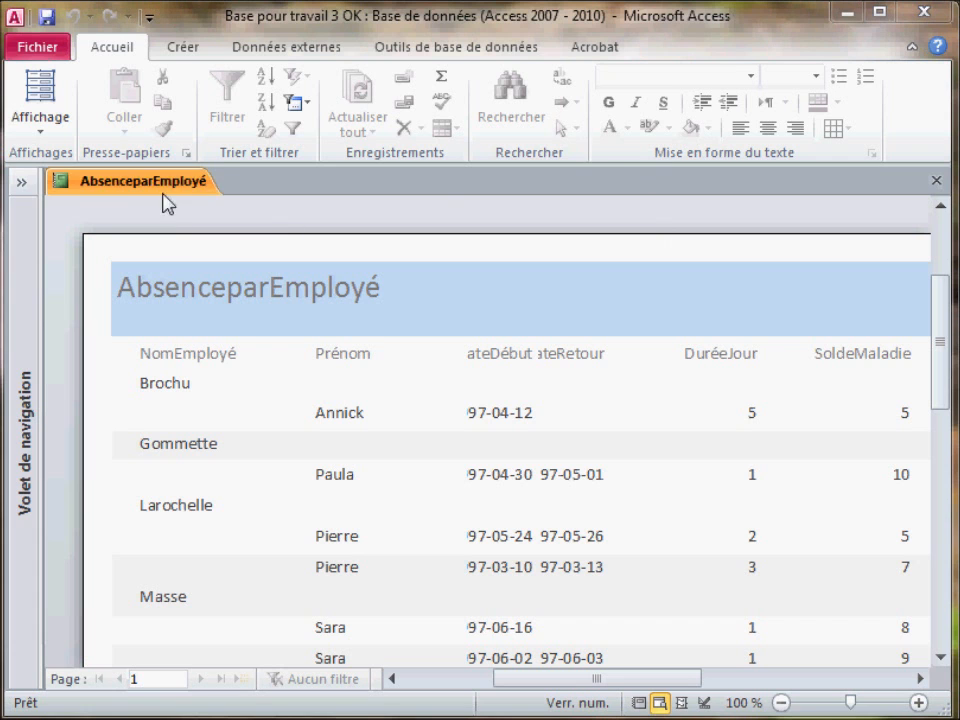
{"action": "left_click", "coordinate": [42, 122]}
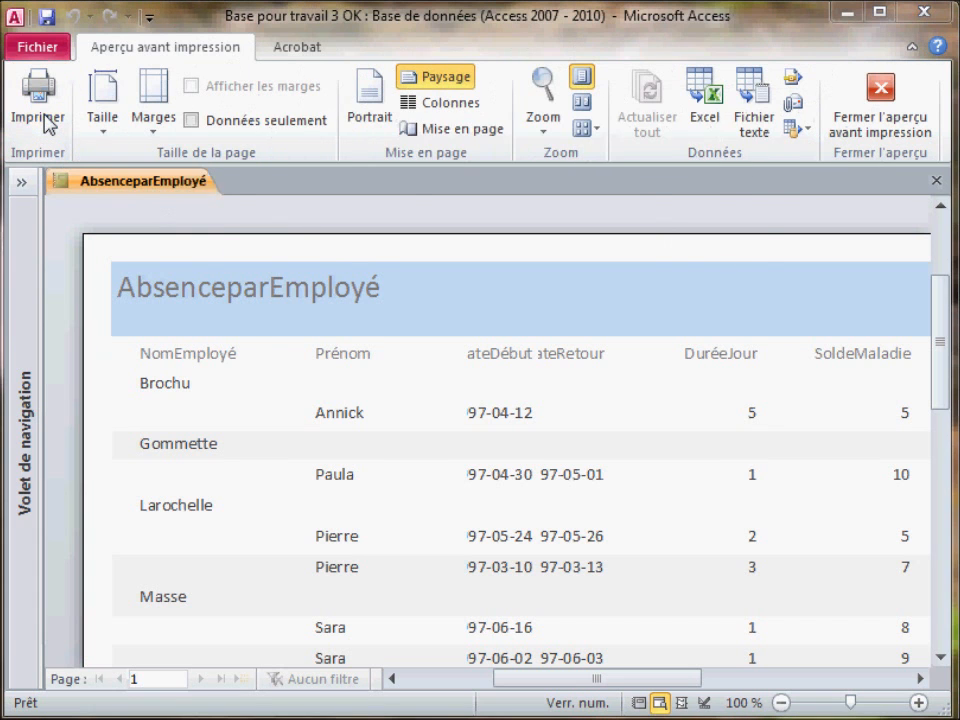
{"action": "left_click", "coordinate": [45, 115]}
{"action": "left_click", "coordinate": [680, 460]}
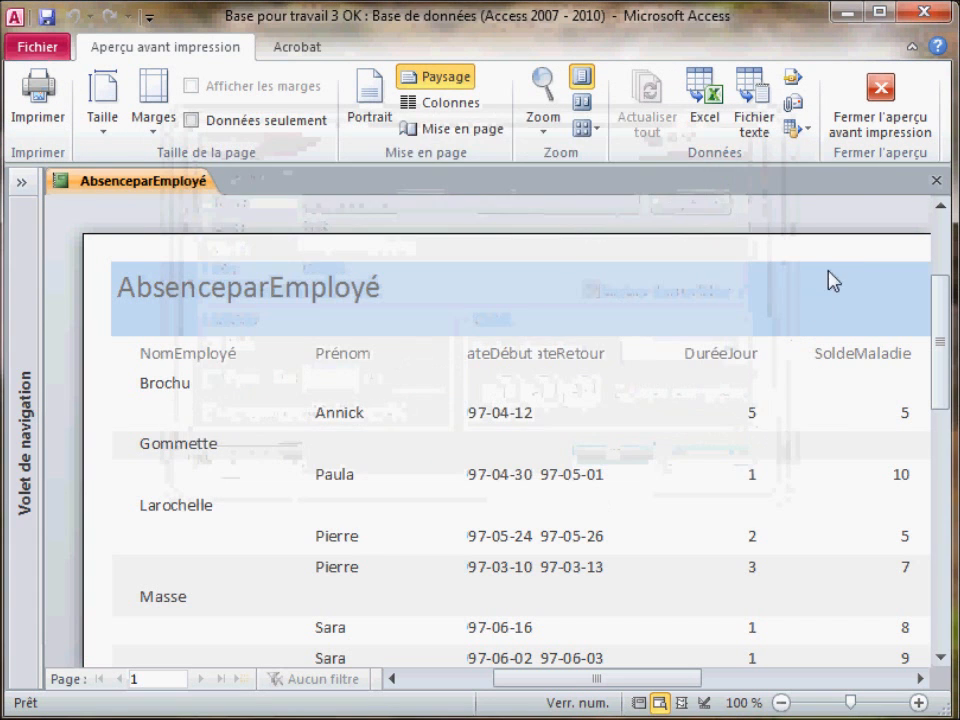
{"action": "left_click", "coordinate": [866, 130]}
{"action": "left_click", "coordinate": [42, 125]}
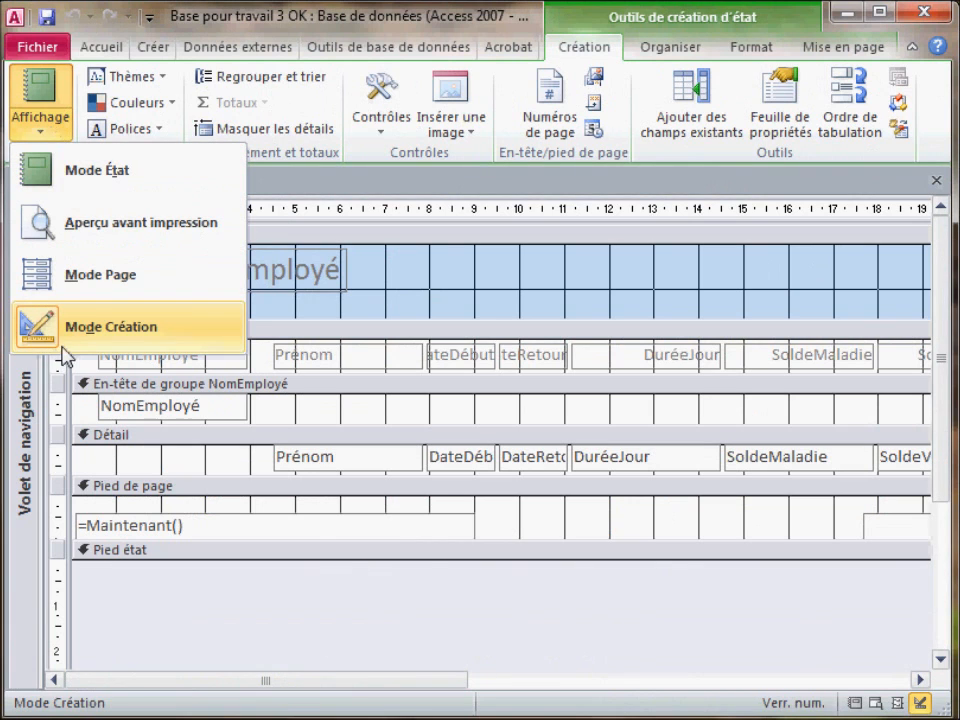
{"action": "left_click", "coordinate": [280, 627]}
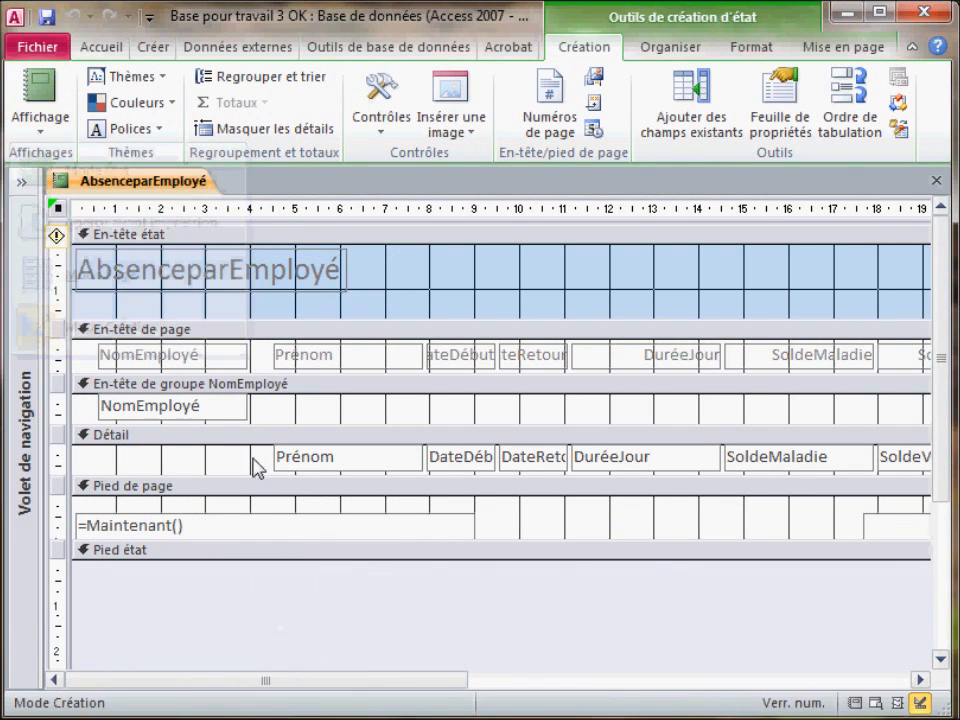
- Delete the Prénom label from the page header and shorten the NomEmployé label there to Employé
{"action": "left_click", "coordinate": [286, 362]}
{"action": "key", "text": "Delete"}
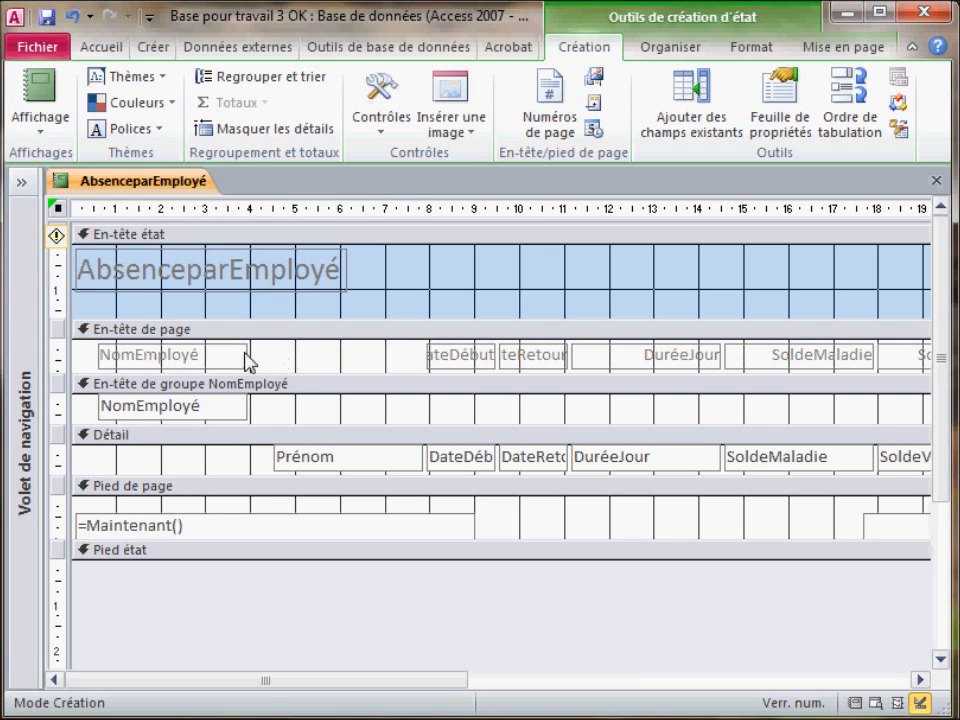
{"action": "left_click", "coordinate": [188, 364]}
{"action": "left_click_drag", "start_coordinate": [136, 360], "coordinate": [75, 370]}
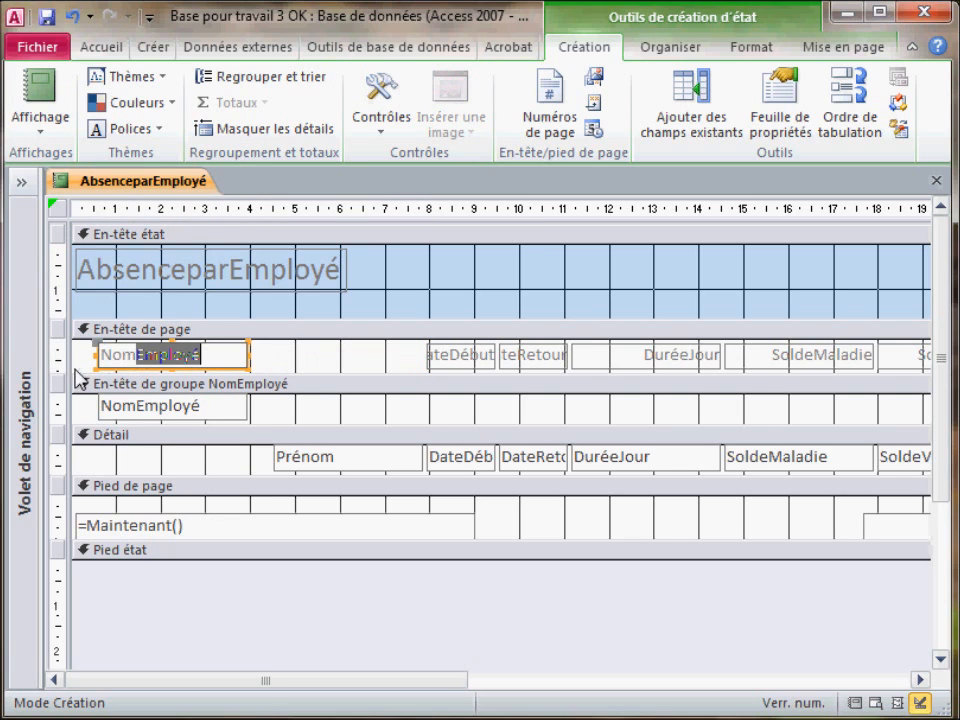
{"action": "double_click", "coordinate": [133, 358]}
{"action": "left_click", "coordinate": [133, 356]}
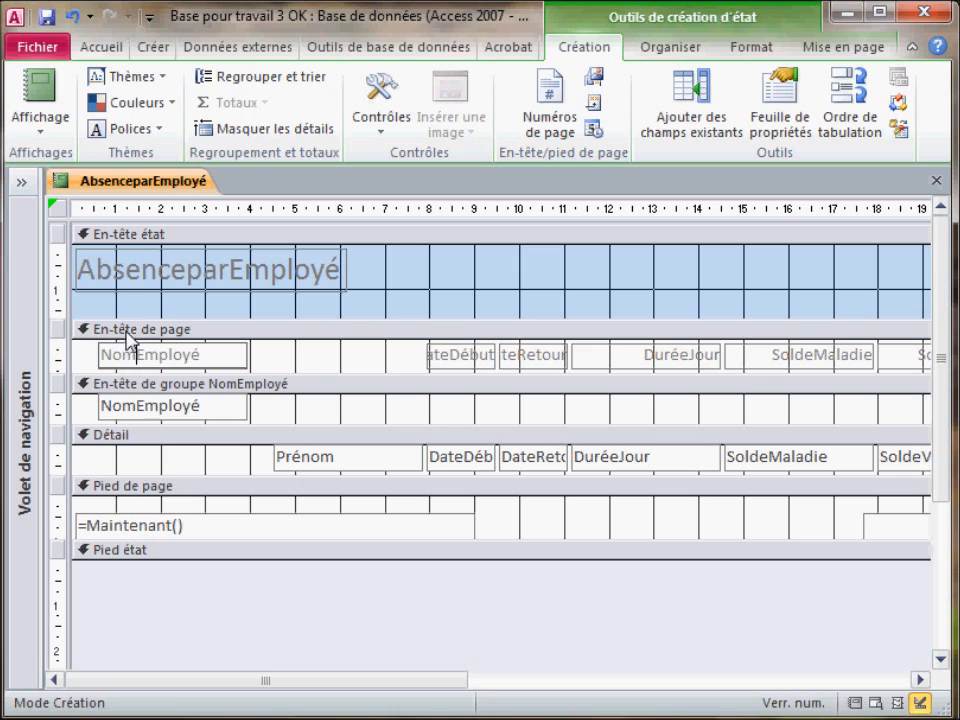
{"action": "left_click_drag", "start_coordinate": [137, 353], "coordinate": [100, 355]}
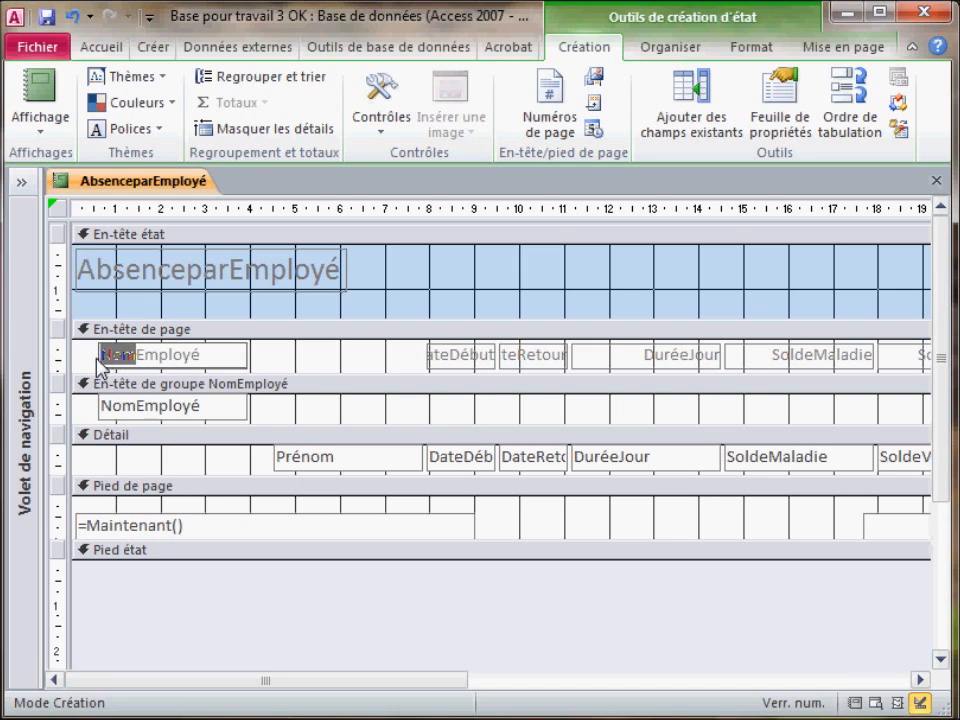
{"action": "key", "text": "Delete"}
- Move the Prénom field from the detail section into the NomEmployé group header, beside NomEmployé
{"action": "left_click", "coordinate": [280, 462]}
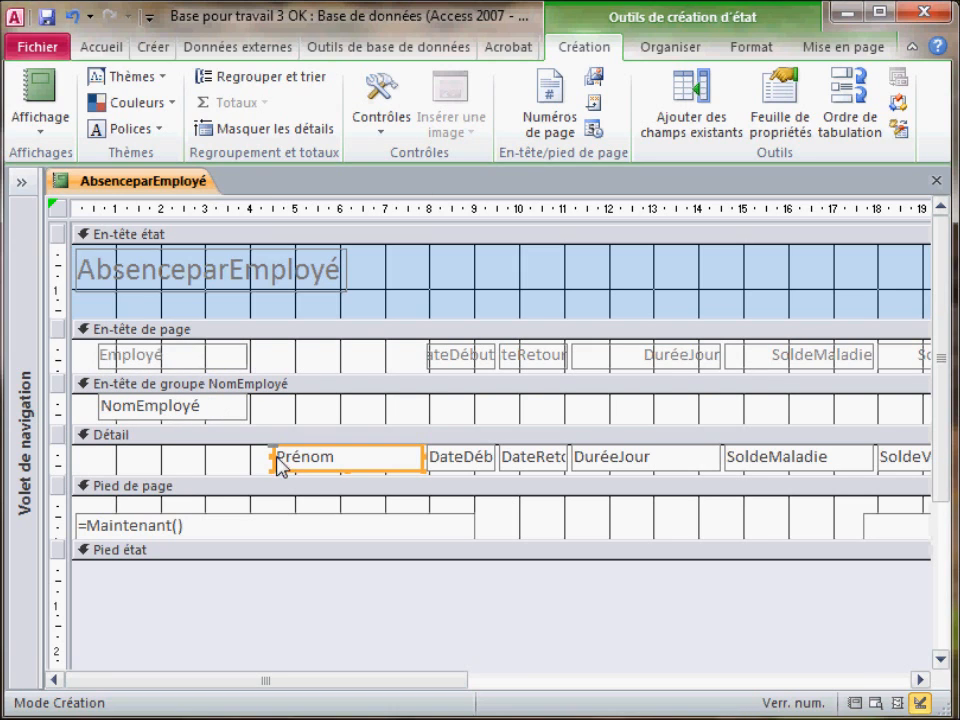
{"action": "left_click_drag", "start_coordinate": [306, 472], "coordinate": [302, 416]}
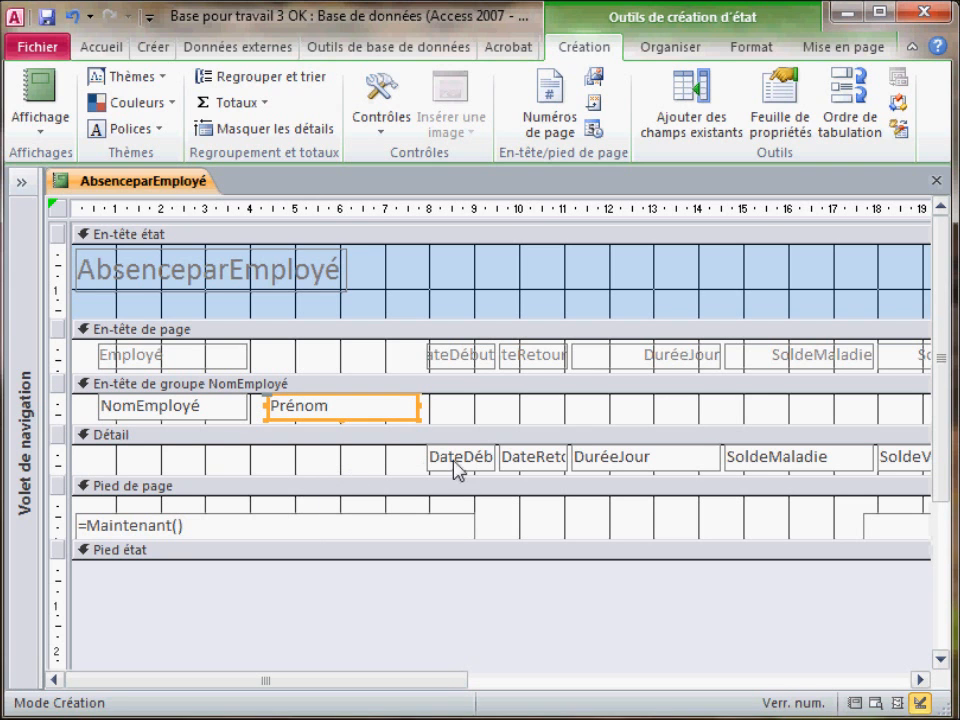
{"action": "left_click_drag", "start_coordinate": [415, 684], "coordinate": [399, 643]}
- Add a Somme total of DuréeJour to the NomEmployé group, displayed as a subtotal in the group footer
{"action": "left_click", "coordinate": [245, 77]}
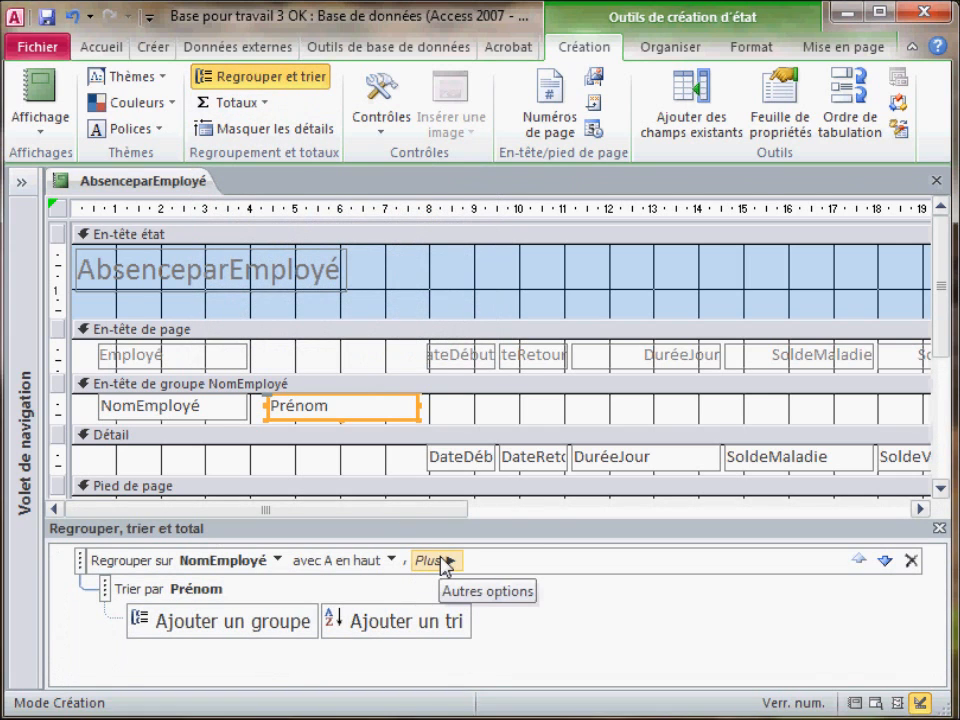
{"action": "left_click", "coordinate": [445, 561]}
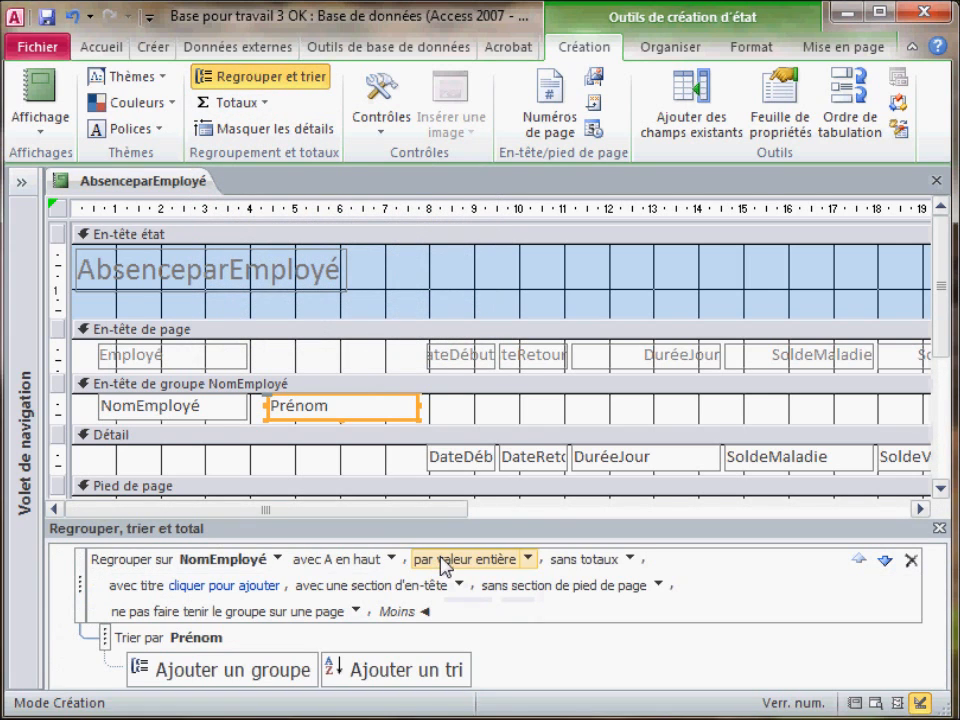
{"action": "left_click", "coordinate": [630, 560]}
{"action": "left_click", "coordinate": [285, 8]}
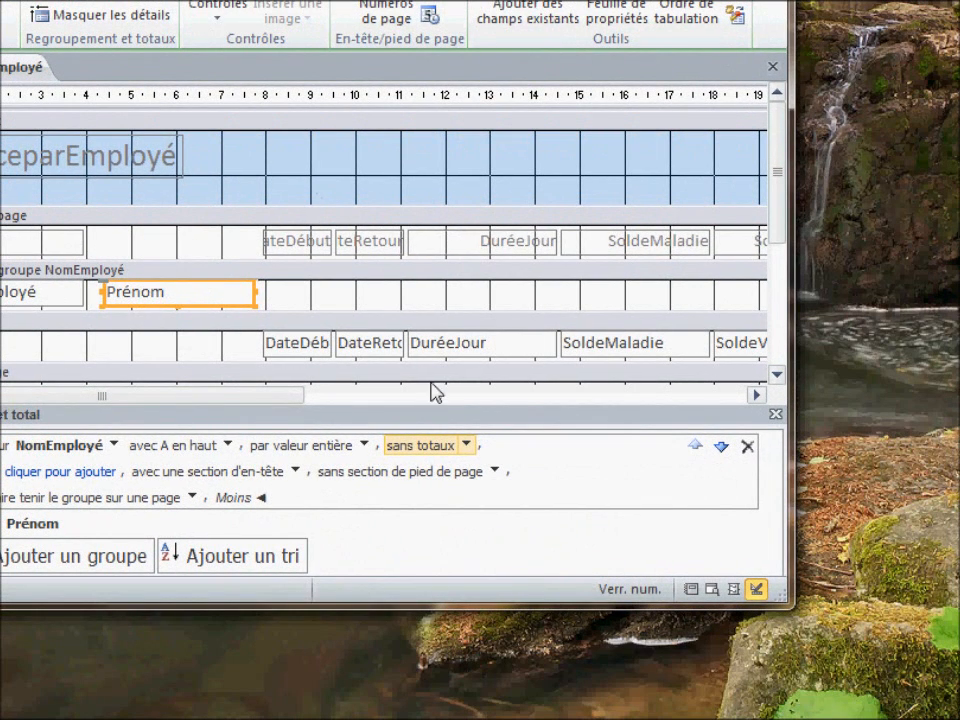
{"action": "left_click", "coordinate": [466, 446]}
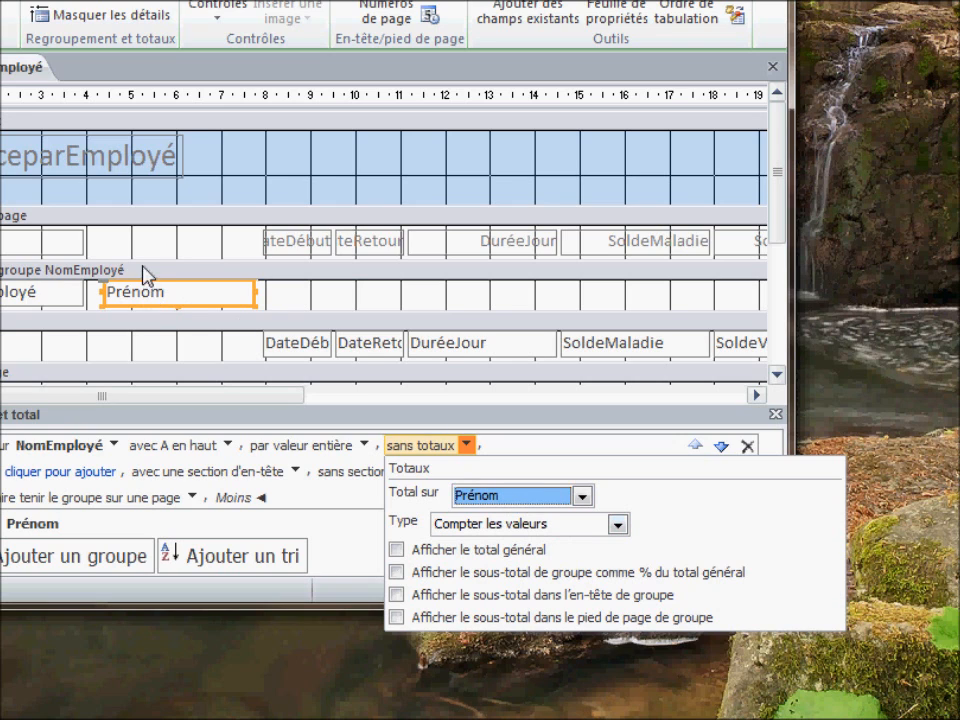
{"action": "left_click", "coordinate": [582, 496]}
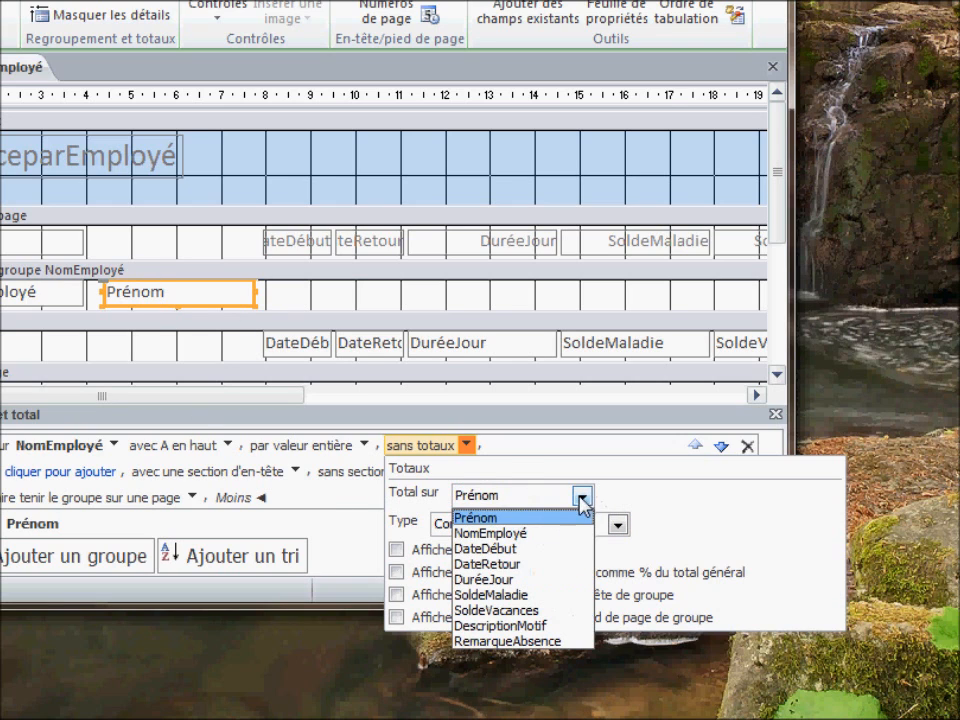
{"action": "left_click", "coordinate": [545, 579]}
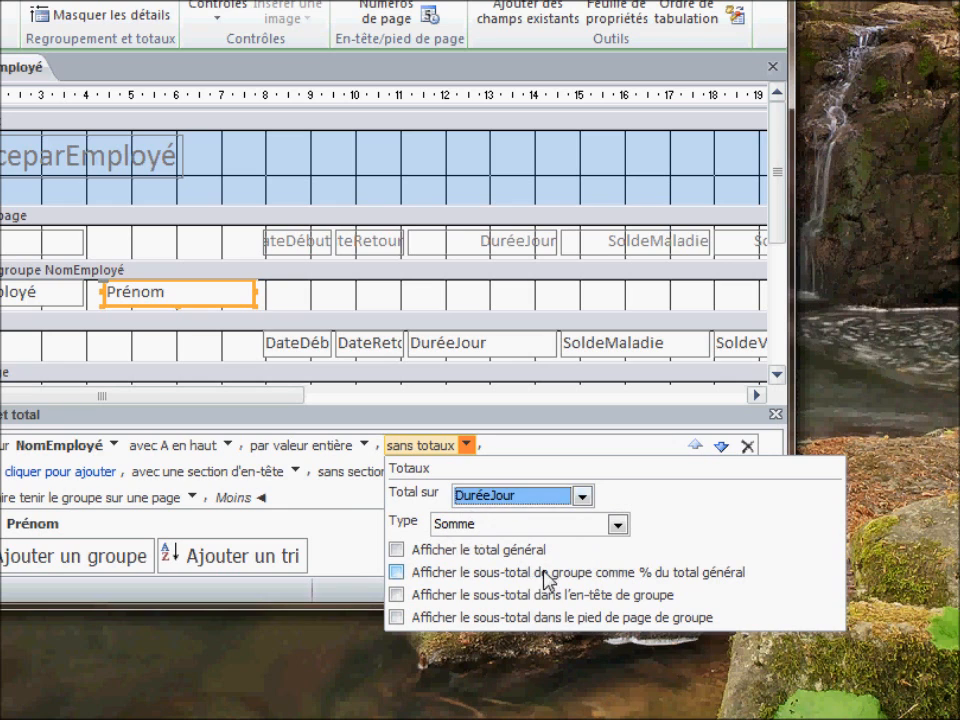
{"action": "left_click", "coordinate": [618, 524]}
{"action": "left_click", "coordinate": [618, 528]}
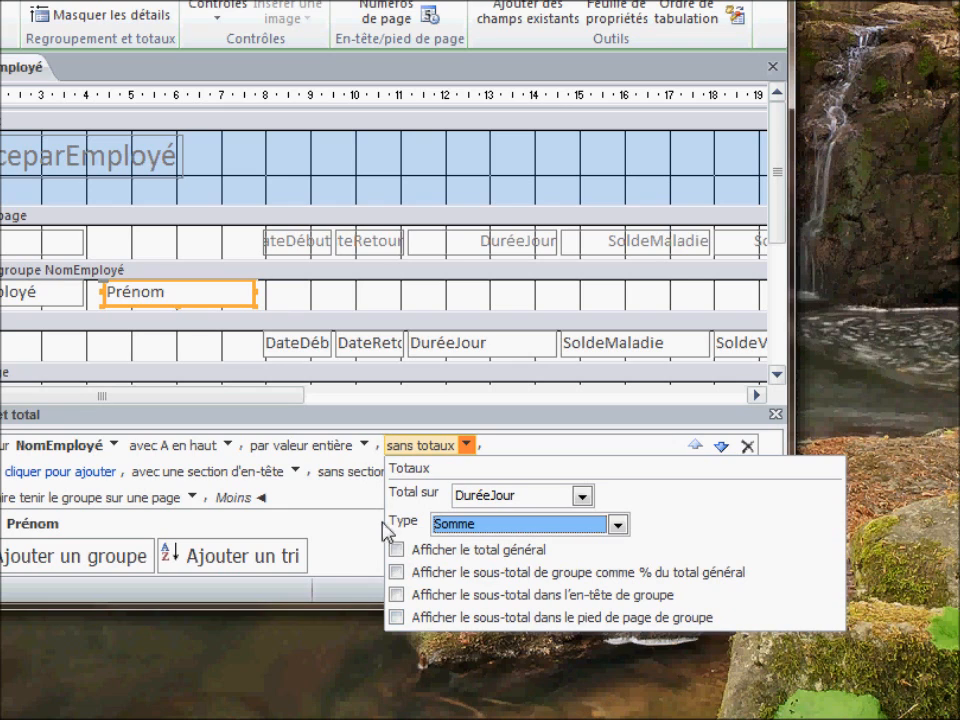
{"action": "left_click", "coordinate": [402, 623]}
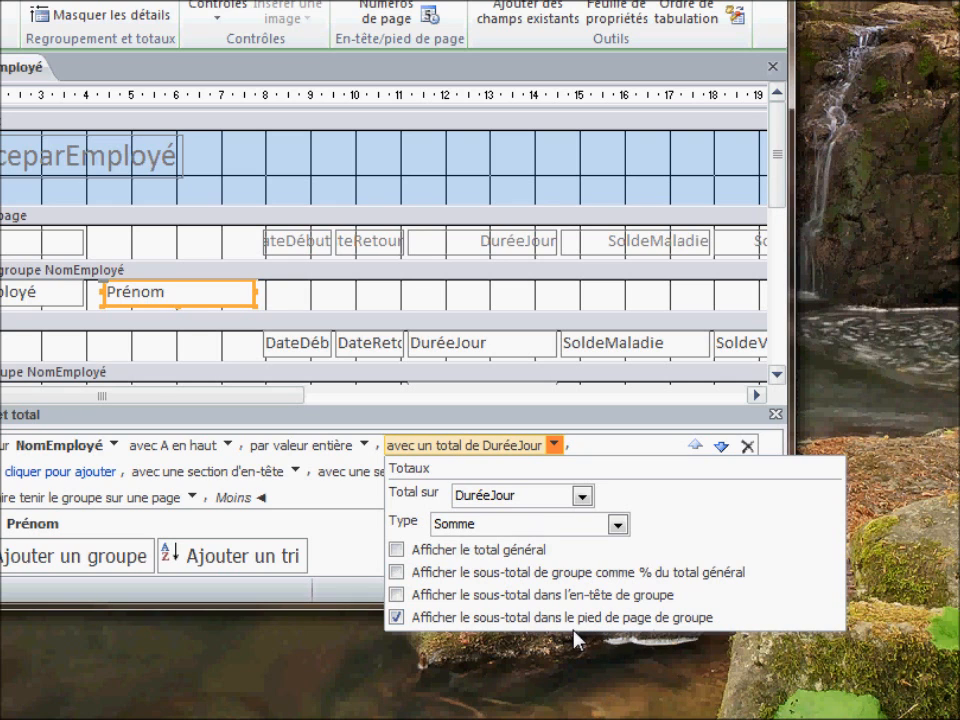
{"action": "left_click", "coordinate": [626, 643]}
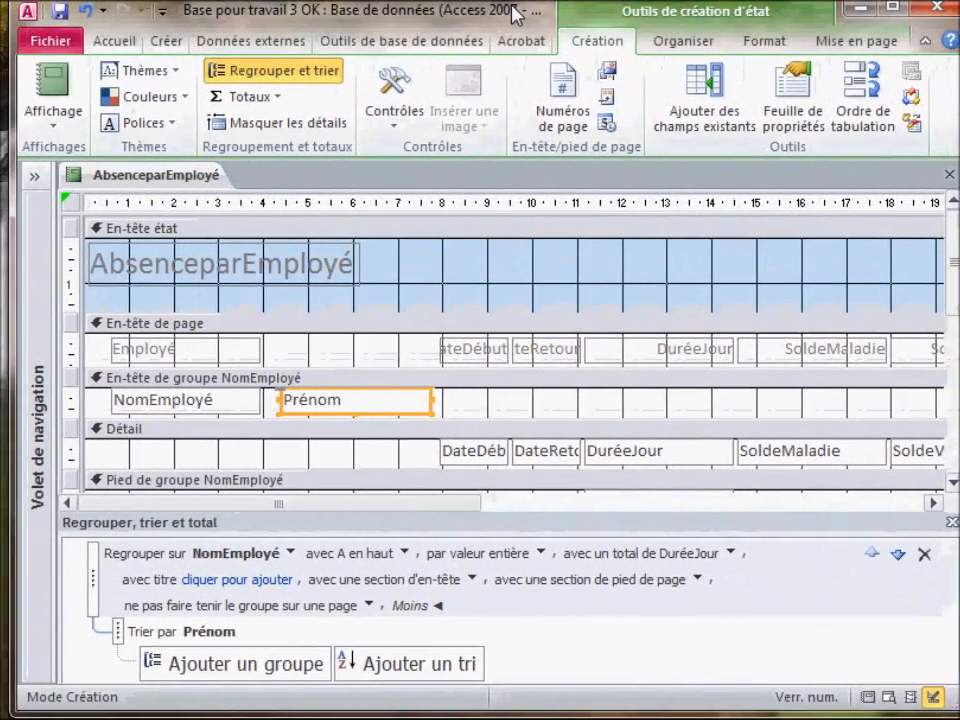
- Add a label about 5.8 cm wide reading "Total des absences :" in the NomEmployé group footer, just before the DuréeJour sum
{"action": "left_click", "coordinate": [953, 484]}
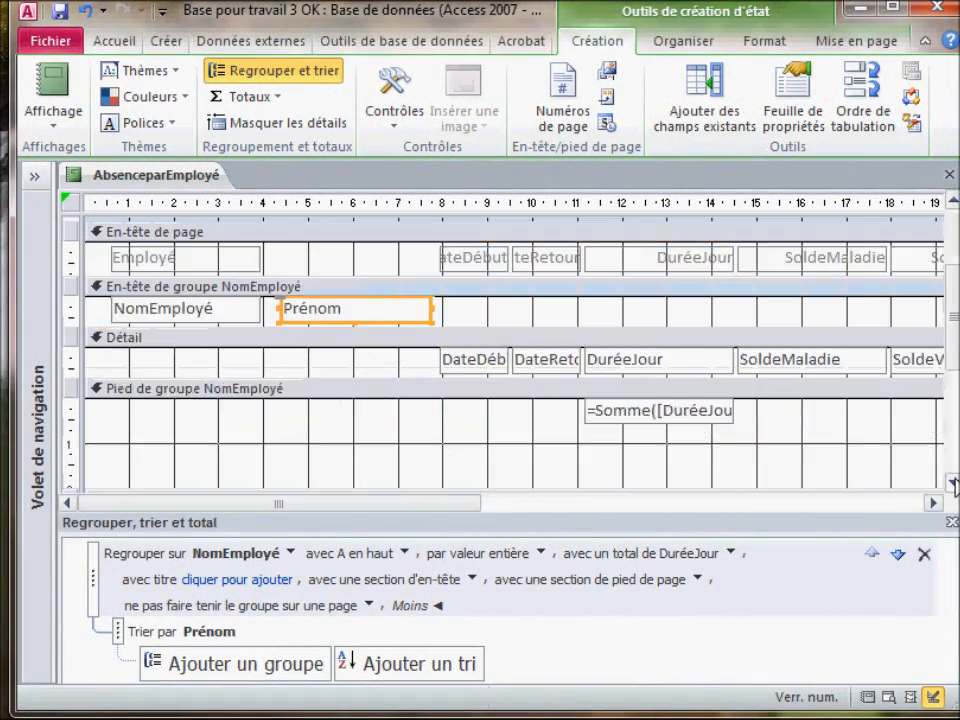
{"action": "left_click", "coordinate": [953, 484]}
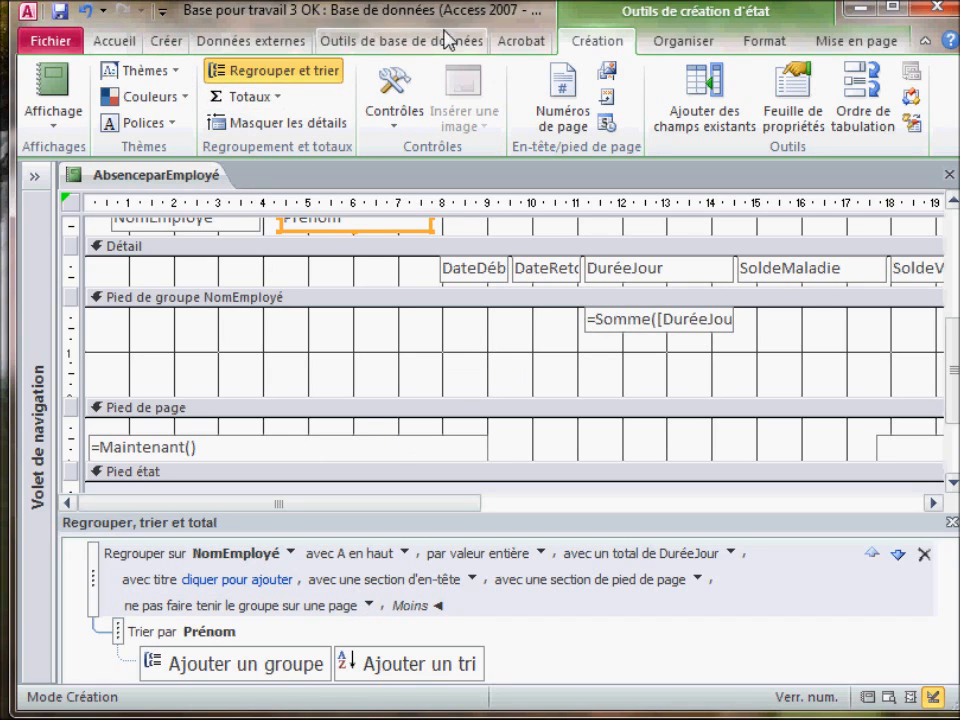
{"action": "left_click", "coordinate": [398, 120]}
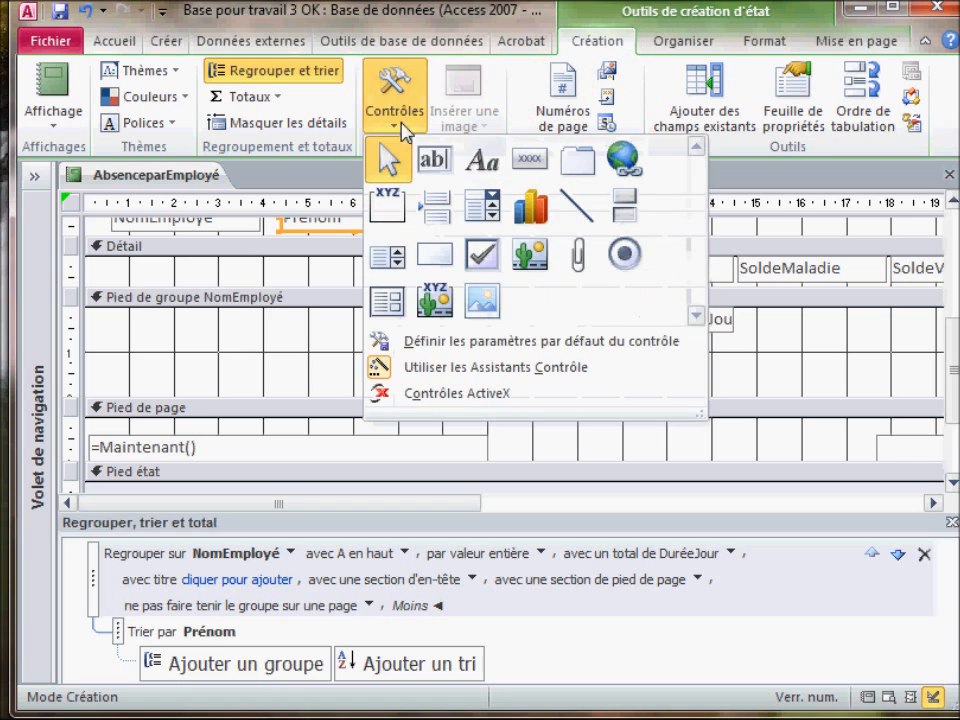
{"action": "left_click", "coordinate": [487, 180]}
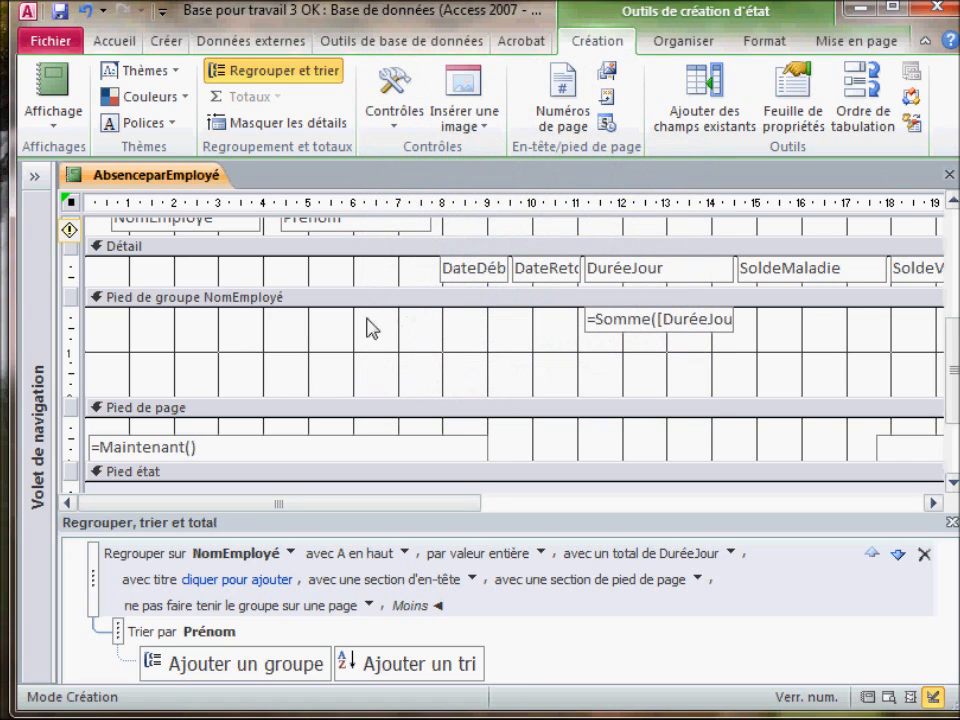
{"action": "left_click_drag", "start_coordinate": [299, 311], "coordinate": [559, 338]}
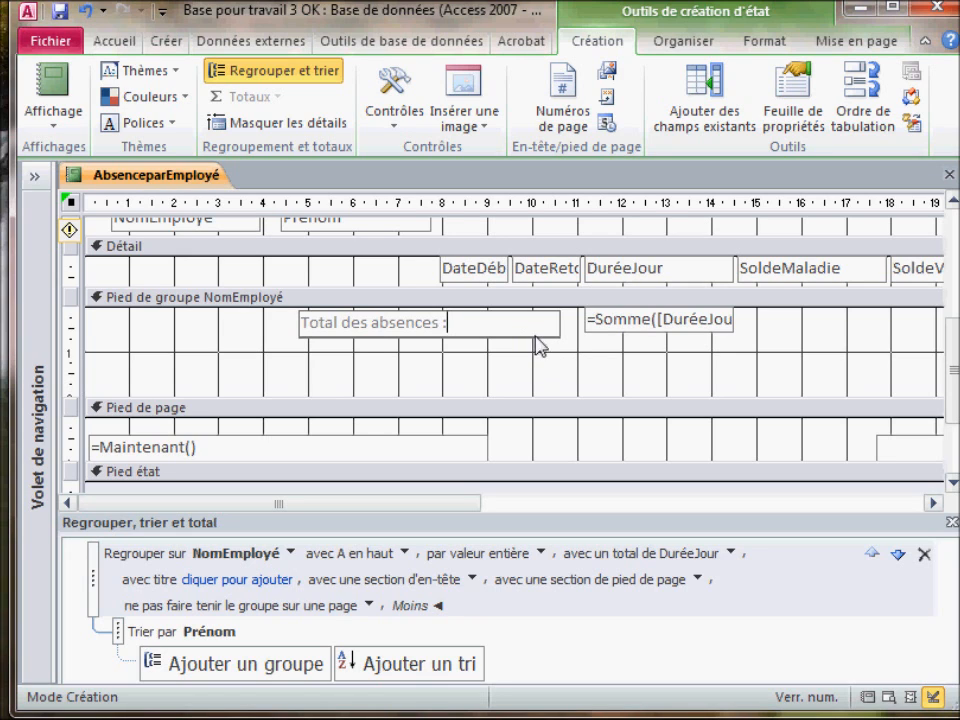
{"action": "left_click", "coordinate": [540, 345]}
{"action": "left_click", "coordinate": [522, 319]}
{"action": "left_click_drag", "start_coordinate": [522, 319], "coordinate": [540, 319]}
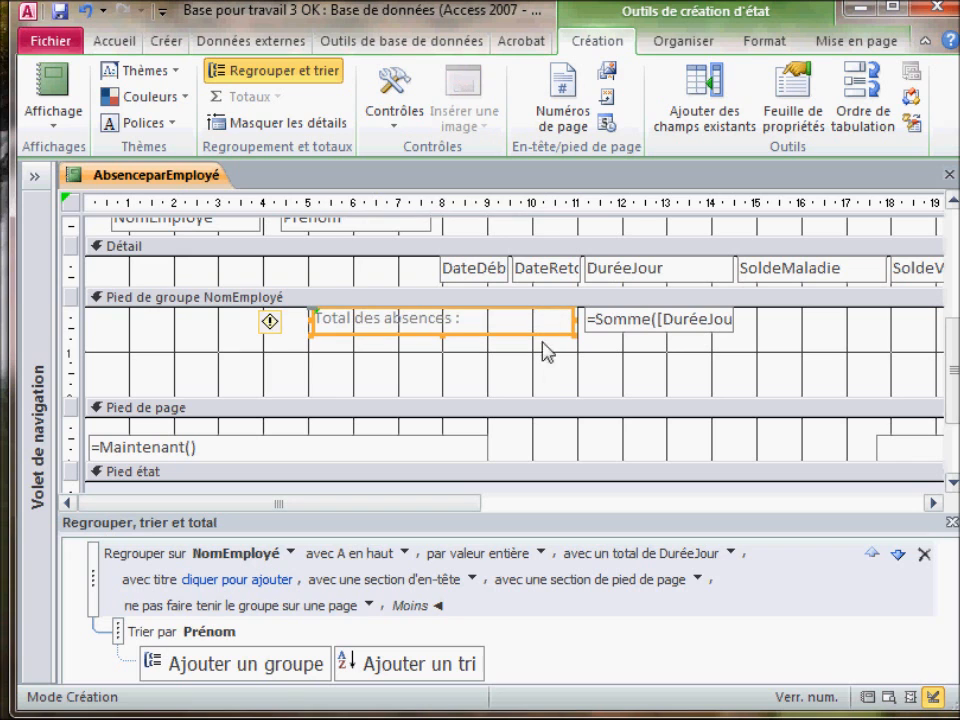
- Examine the employee groups and their absence totals in report view
{"action": "left_click", "coordinate": [42, 80]}
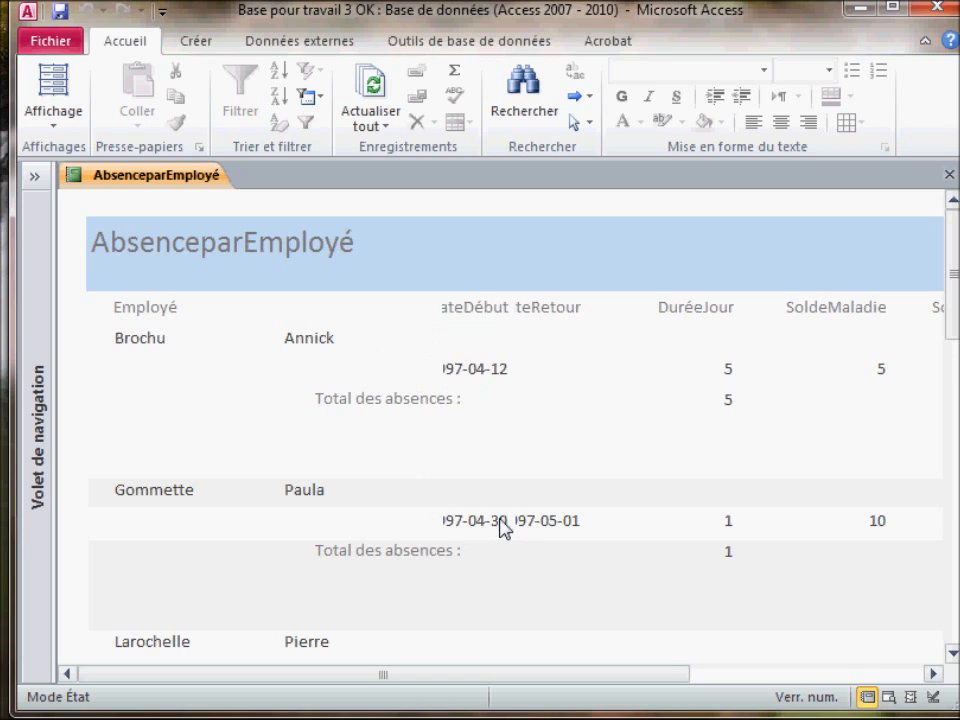
{"action": "scroll", "coordinate": [499, 527], "scroll_direction": "down", "scroll_amount": 3}
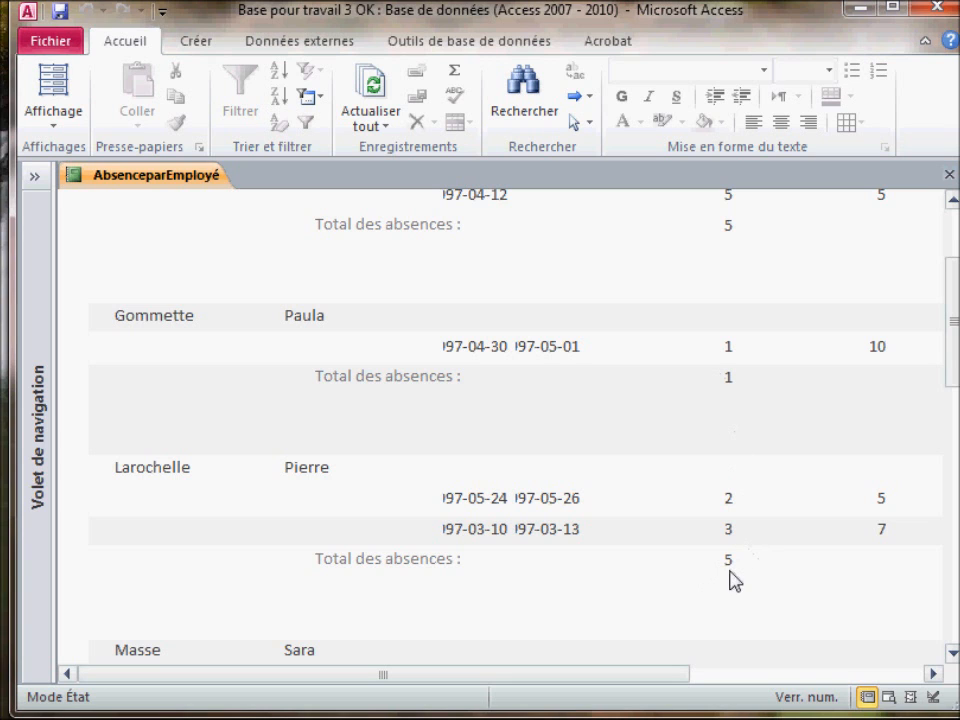
{"action": "scroll", "coordinate": [697, 407], "scroll_direction": "up", "scroll_amount": 3}
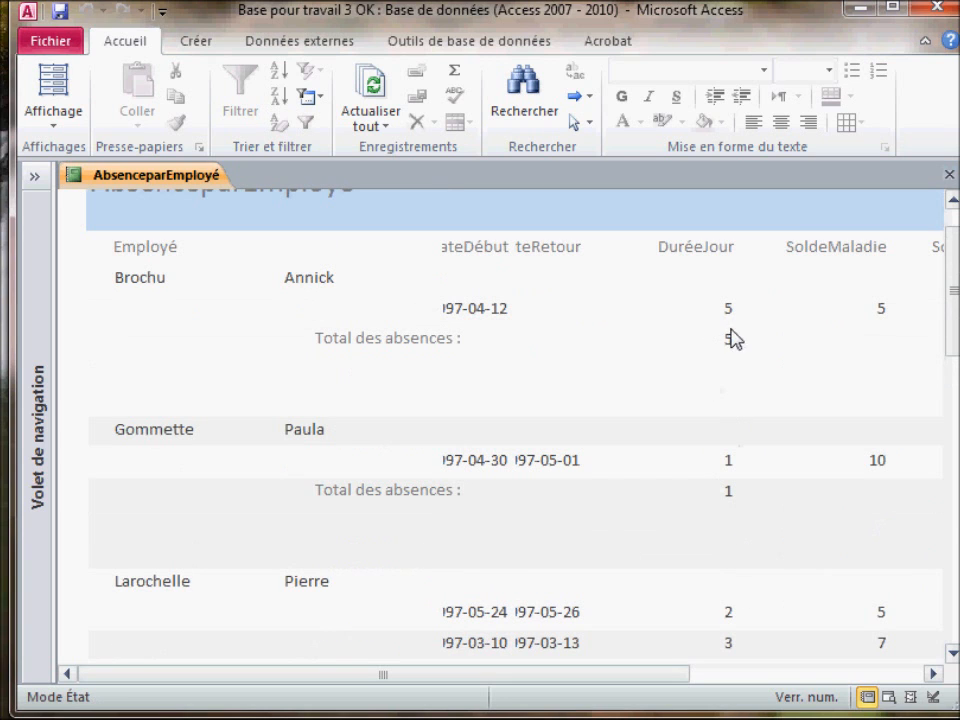
{"action": "scroll", "coordinate": [750, 506], "scroll_direction": "down", "scroll_amount": 2}
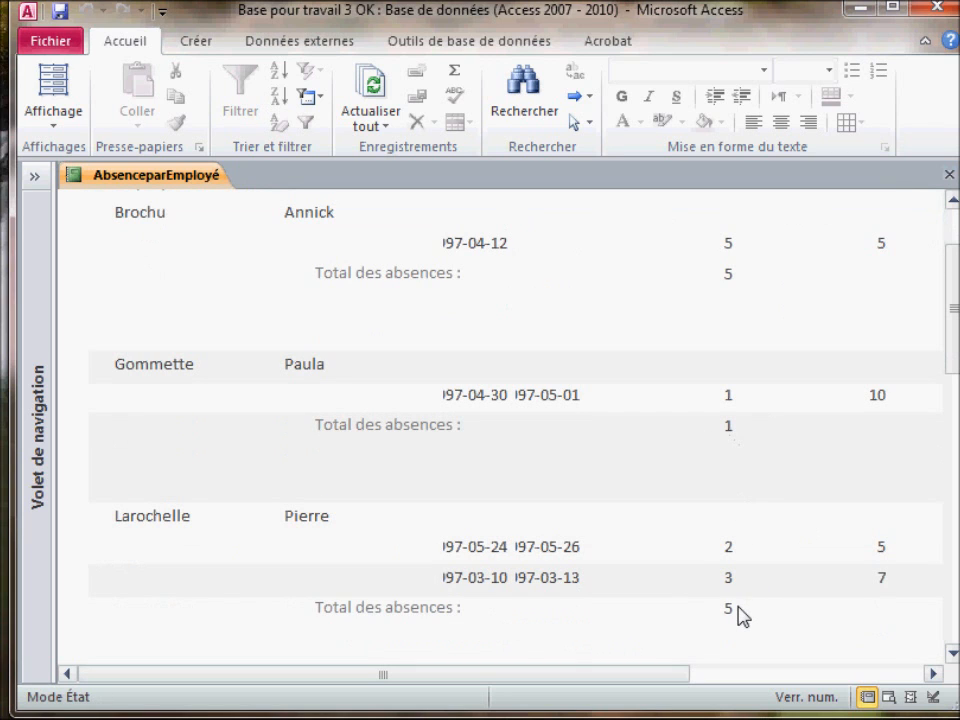
{"action": "scroll", "coordinate": [740, 615], "scroll_direction": "down", "scroll_amount": 4}
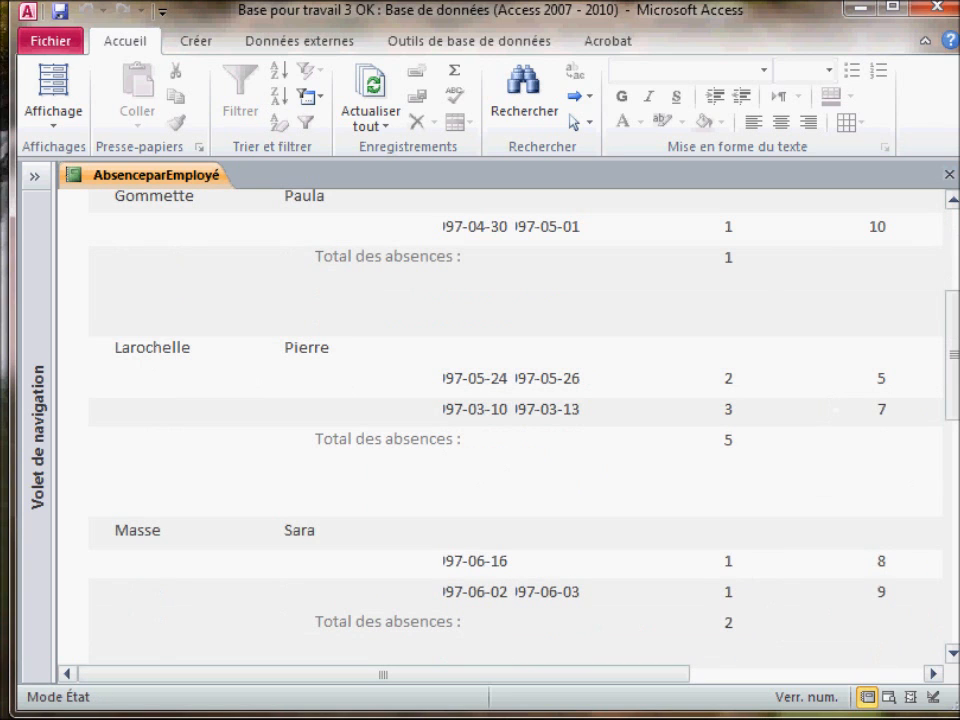
- Return the report to design view and widen the DateDébut field in the detail section toward the left
{"action": "left_click", "coordinate": [58, 124]}
{"action": "left_click", "coordinate": [128, 322]}
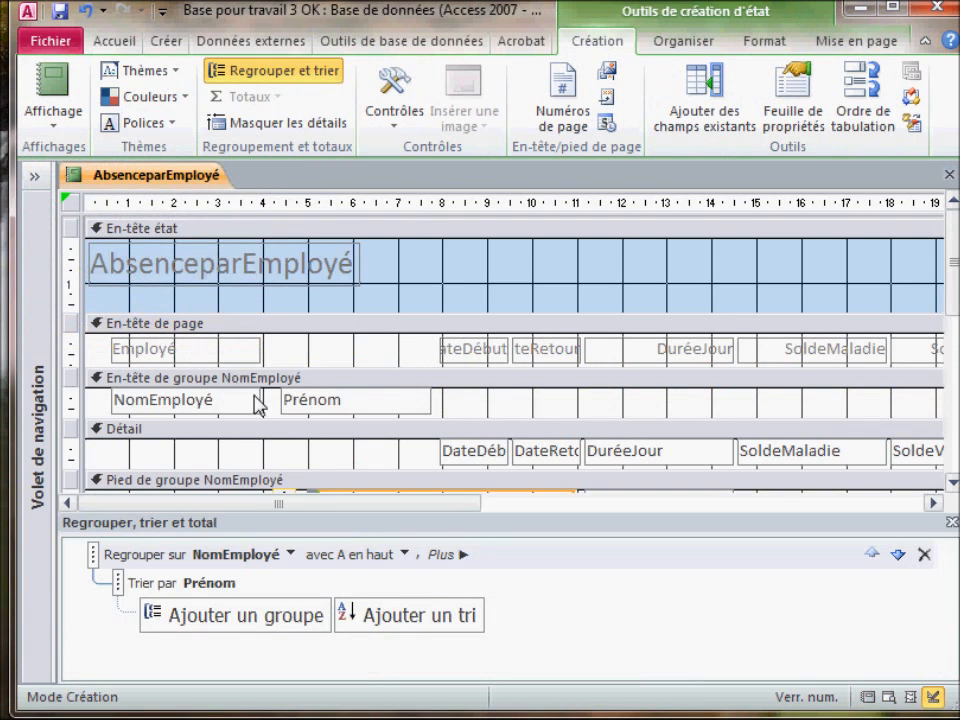
{"action": "left_click", "coordinate": [322, 499]}
{"action": "left_click", "coordinate": [443, 364]}
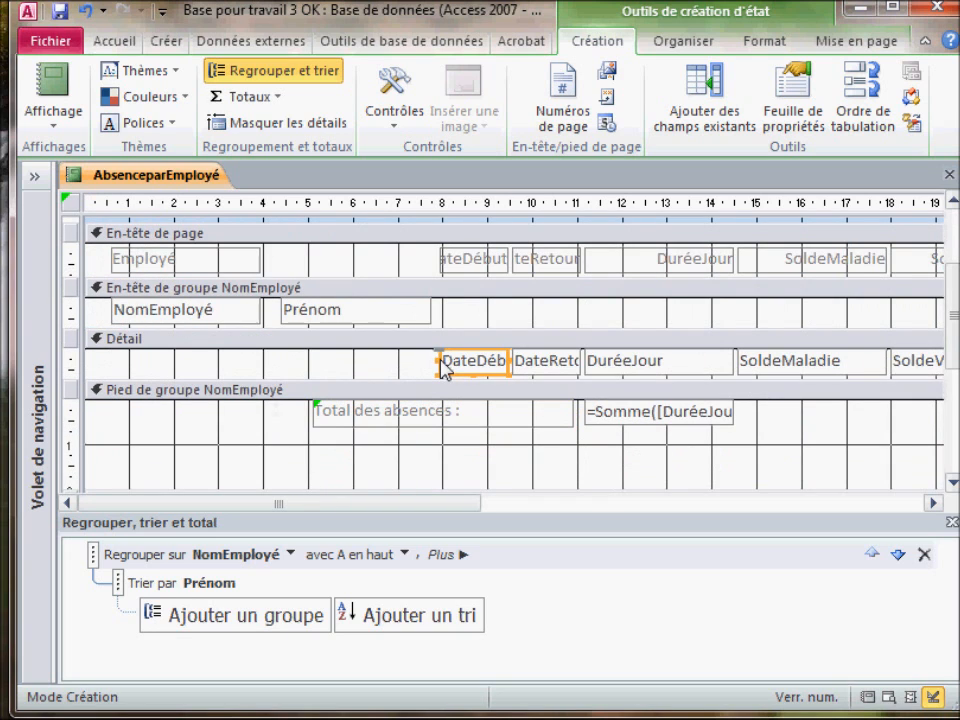
{"action": "left_click_drag", "start_coordinate": [441, 363], "coordinate": [406, 362]}
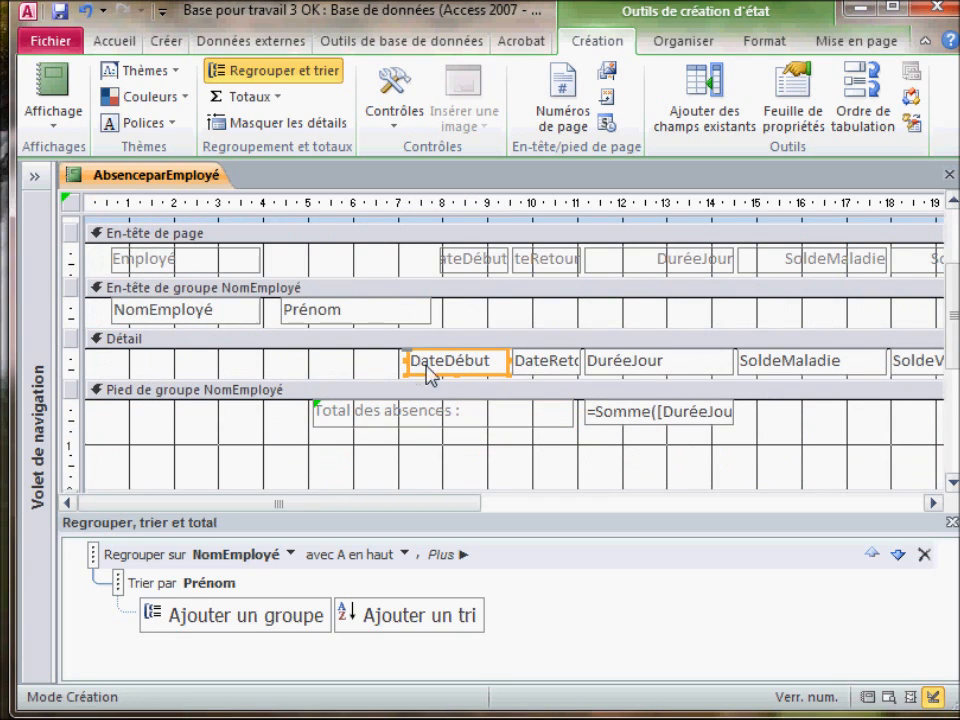
{"action": "left_click", "coordinate": [547, 372]}
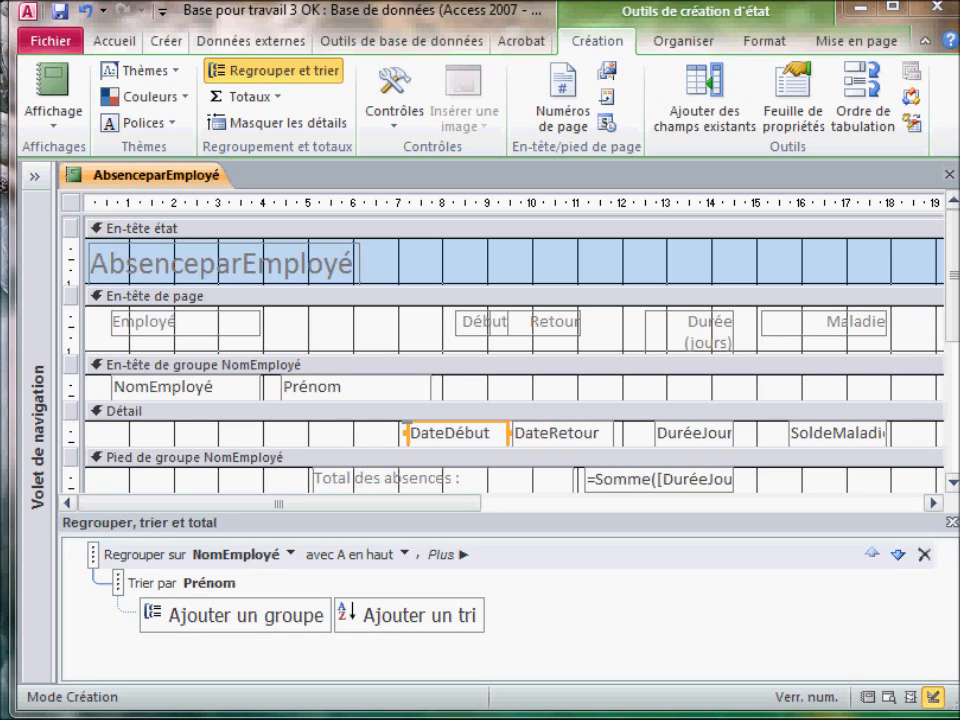
- Narrow the Retour heading label to about 1.1 cm and enlarge the page header section to about 2.9 cm high
{"action": "left_click", "coordinate": [512, 322]}
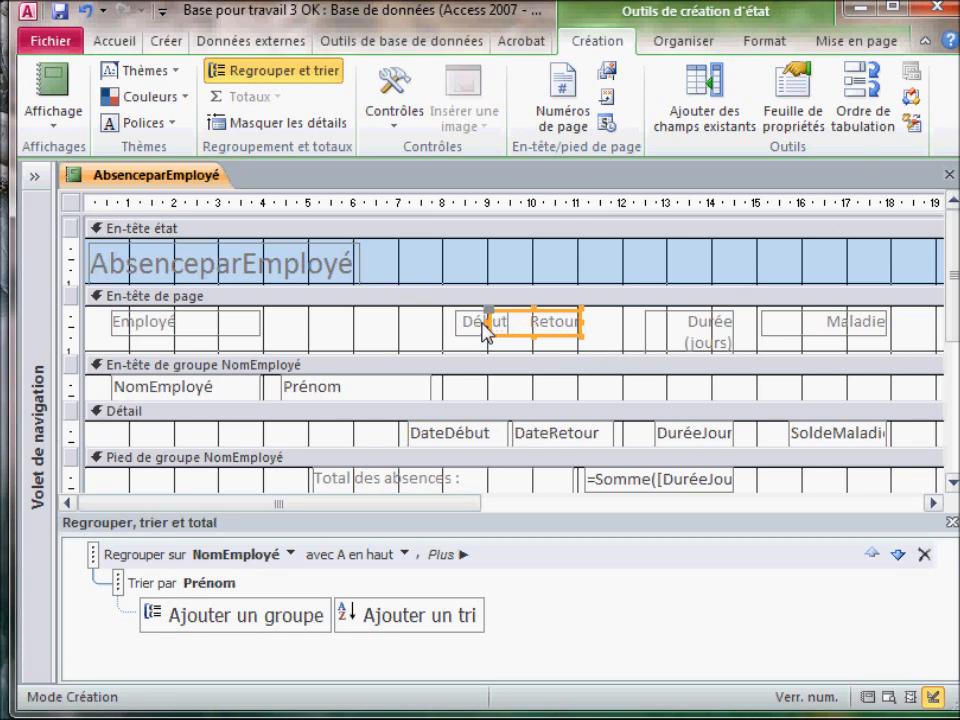
{"action": "left_click_drag", "start_coordinate": [487, 325], "coordinate": [532, 326]}
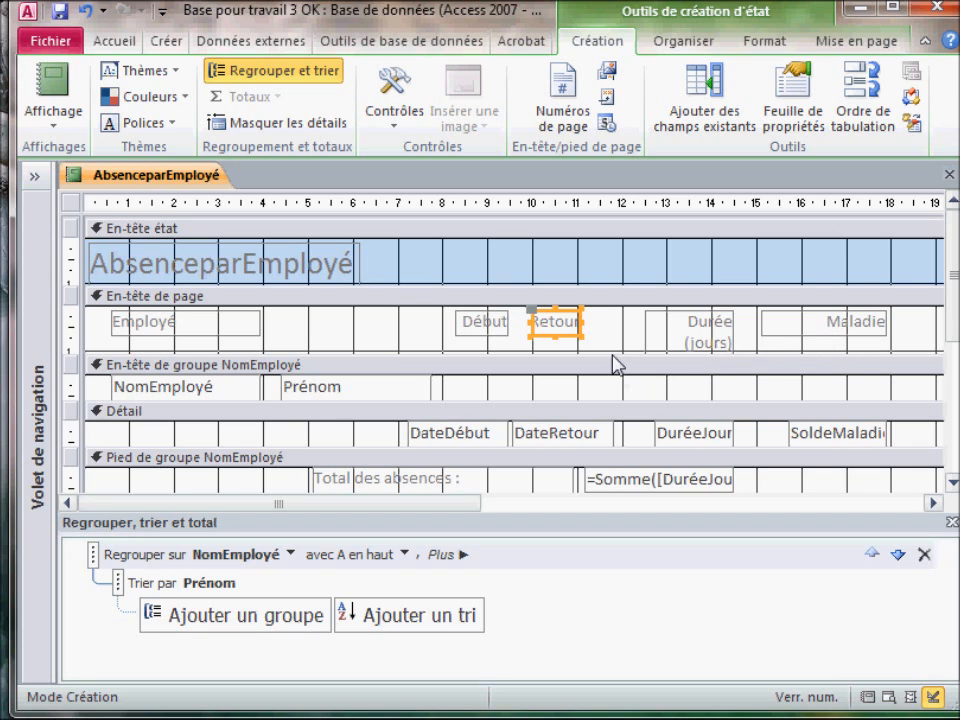
{"action": "left_click_drag", "start_coordinate": [615, 365], "coordinate": [615, 445]}
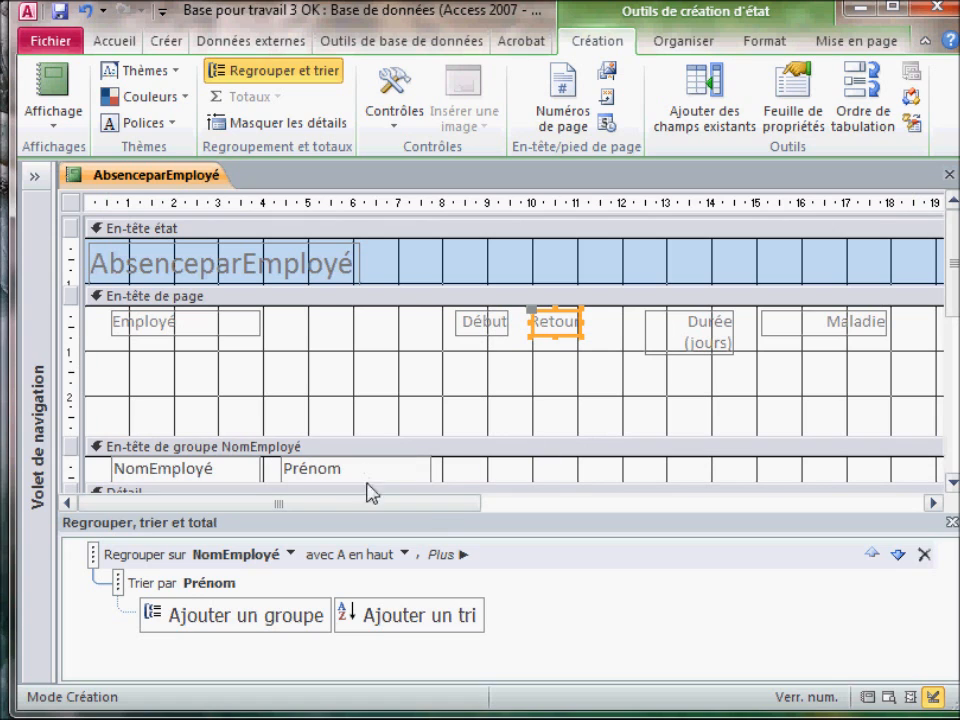
{"action": "left_click", "coordinate": [952, 523]}
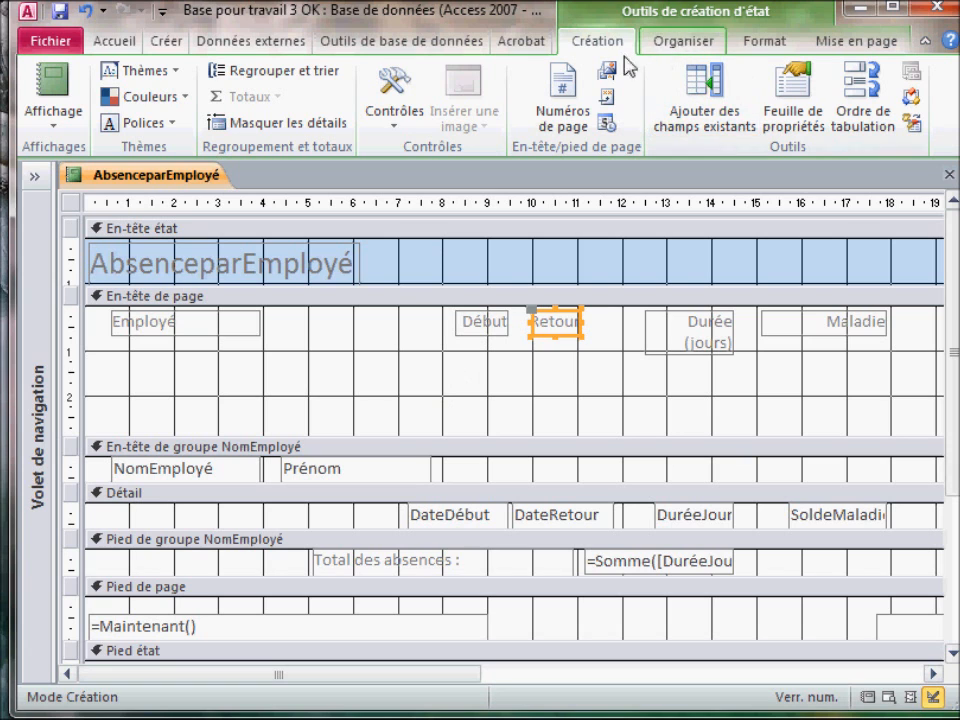
- Draw a rectangle about 7 cm wide over the Début, Retour and Durée (jours) headings in the page header and send it to the back
{"action": "left_click", "coordinate": [385, 108]}
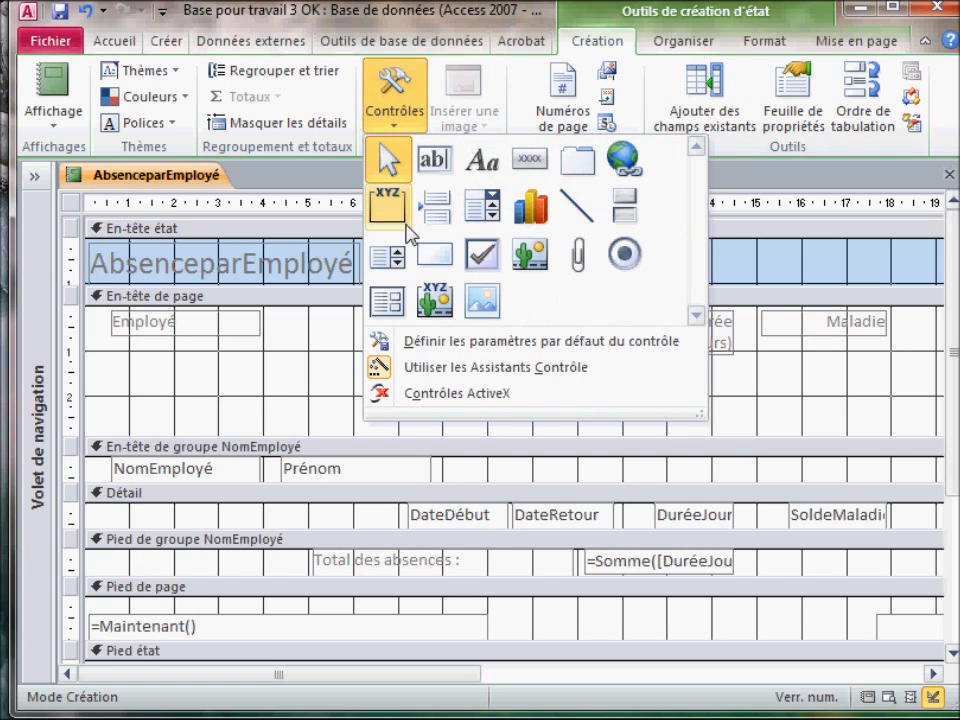
{"action": "left_click", "coordinate": [365, 312]}
{"action": "left_click_drag", "start_coordinate": [429, 311], "coordinate": [745, 449]}
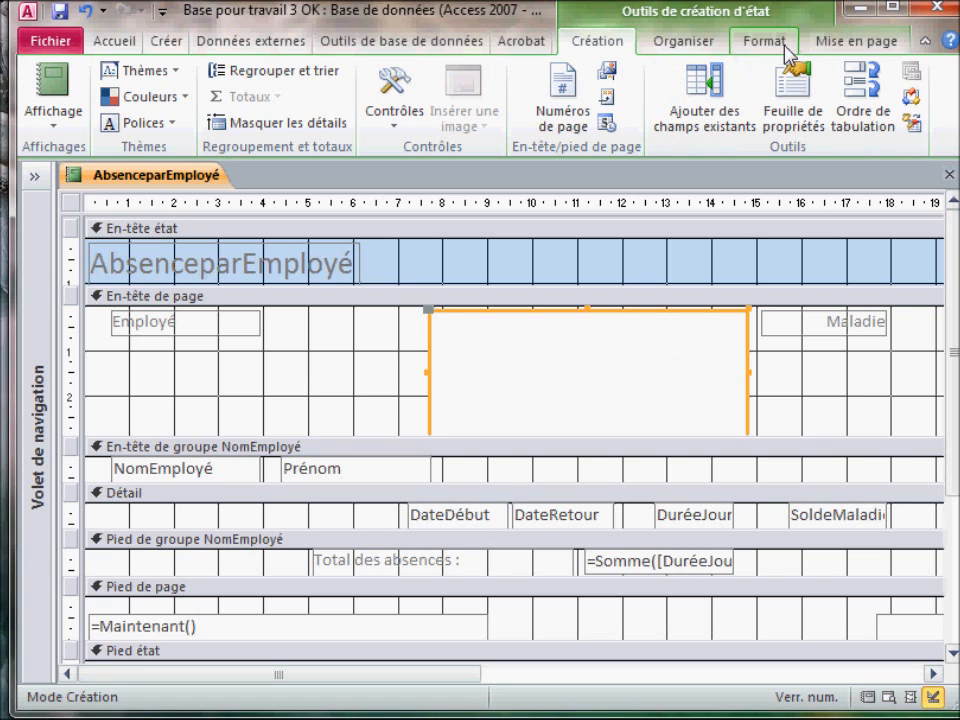
{"action": "left_click", "coordinate": [714, 41]}
{"action": "left_click", "coordinate": [903, 130]}
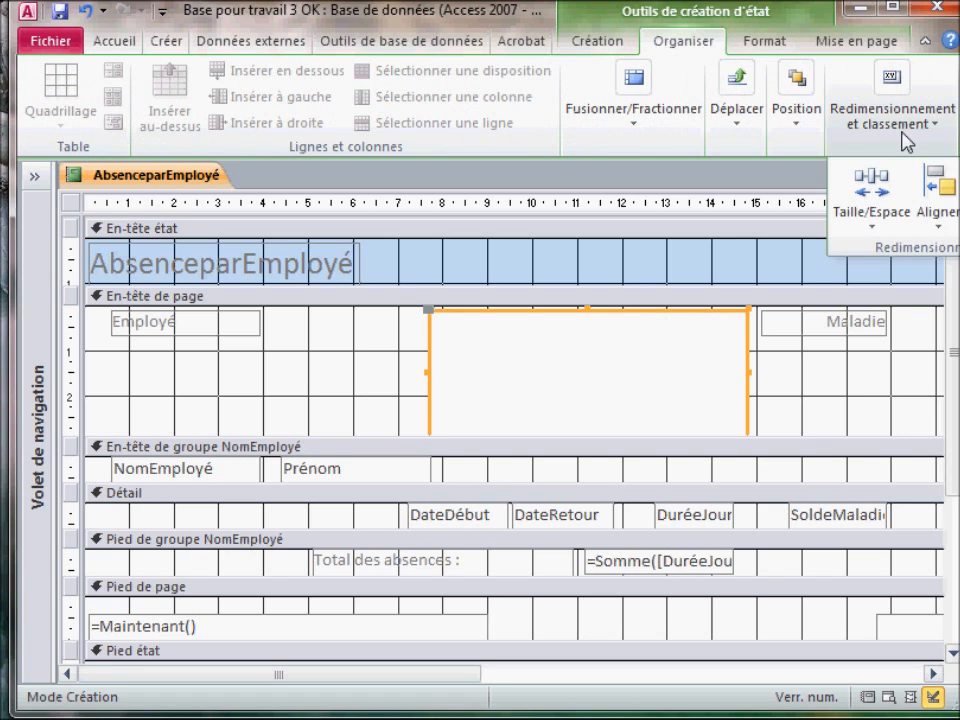
{"action": "left_click", "coordinate": [936, 200]}
{"action": "left_click", "coordinate": [860, 320]}
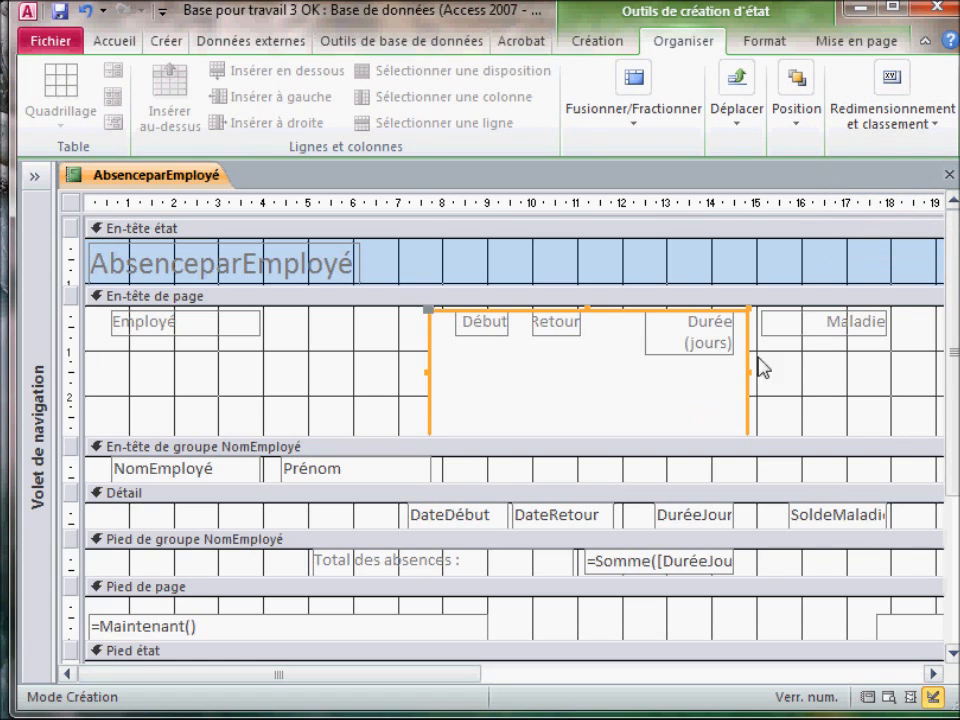
{"action": "left_click", "coordinate": [805, 382]}
- Move the Début, Retour and Durée (jours) labels together down to the lower part of their rectangle
{"action": "left_click", "coordinate": [707, 358]}
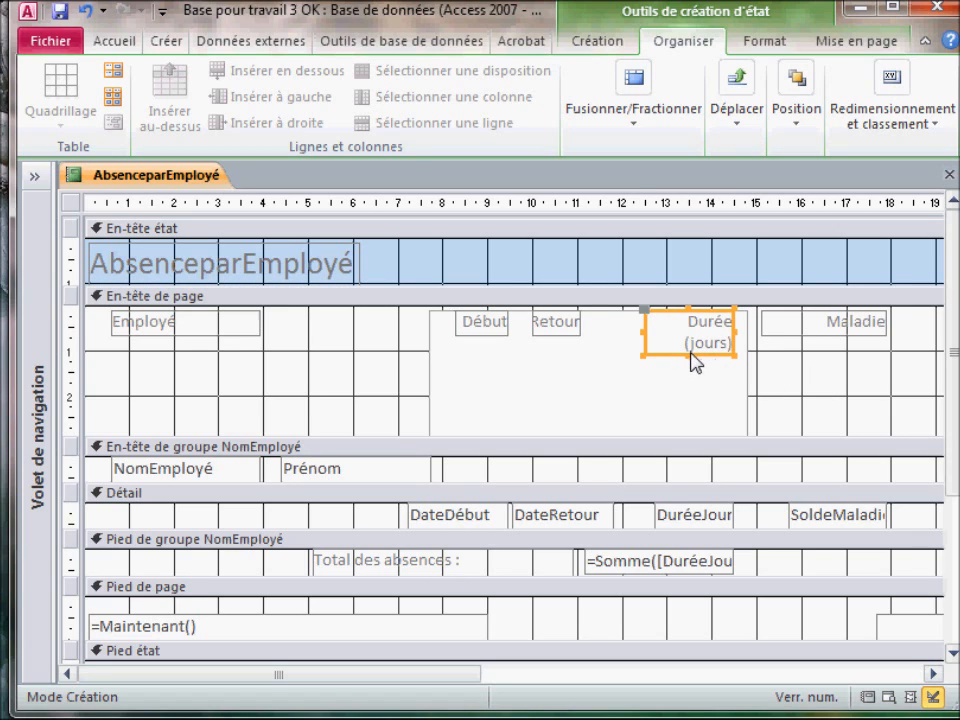
{"action": "left_click", "coordinate": [485, 327], "text": "shift"}
{"action": "left_click", "coordinate": [549, 333], "text": "shift"}
{"action": "left_click_drag", "start_coordinate": [549, 333], "coordinate": [548, 411]}
{"action": "left_click", "coordinate": [336, 369]}
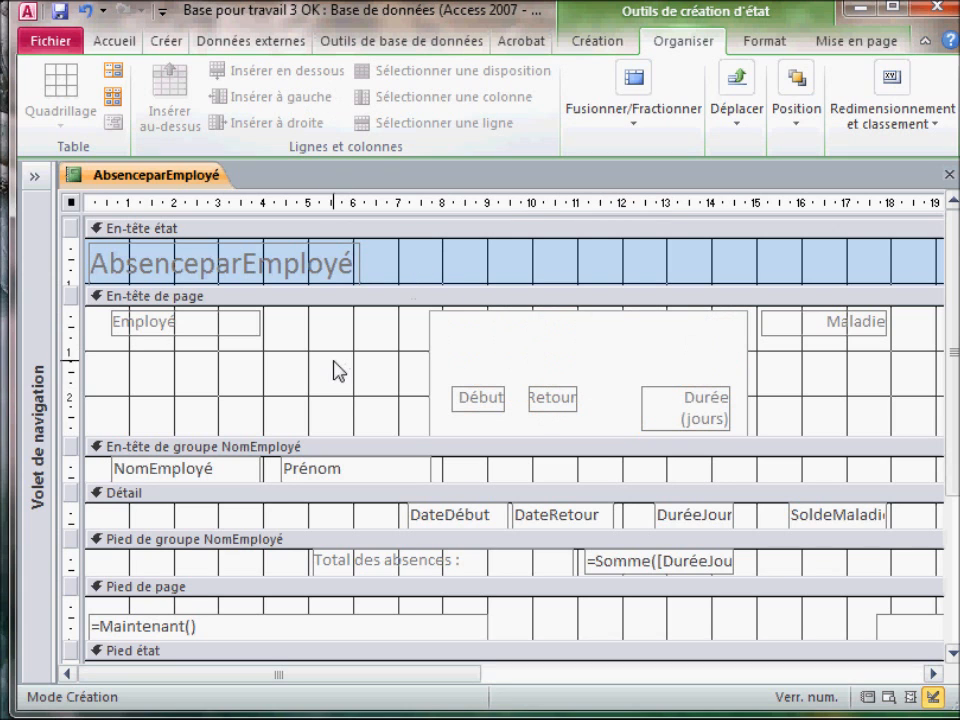
- Add a label about 2.9 cm wide reading "Absences" inside the rectangle, above the Début and Retour headings
{"action": "left_click", "coordinate": [581, 45]}
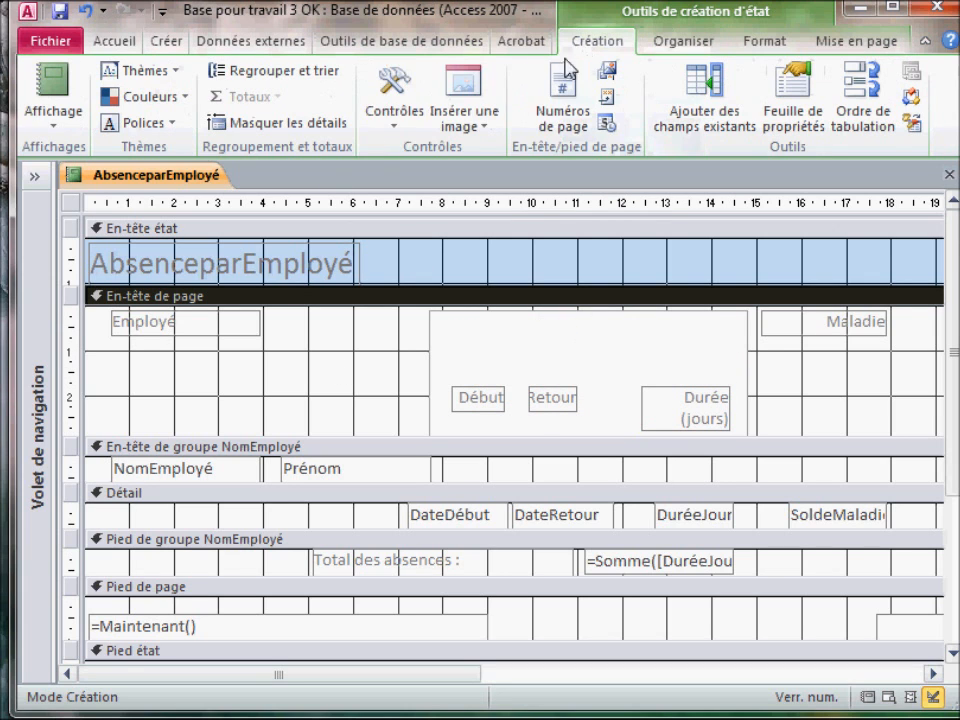
{"action": "left_click", "coordinate": [392, 110]}
{"action": "left_click", "coordinate": [476, 163]}
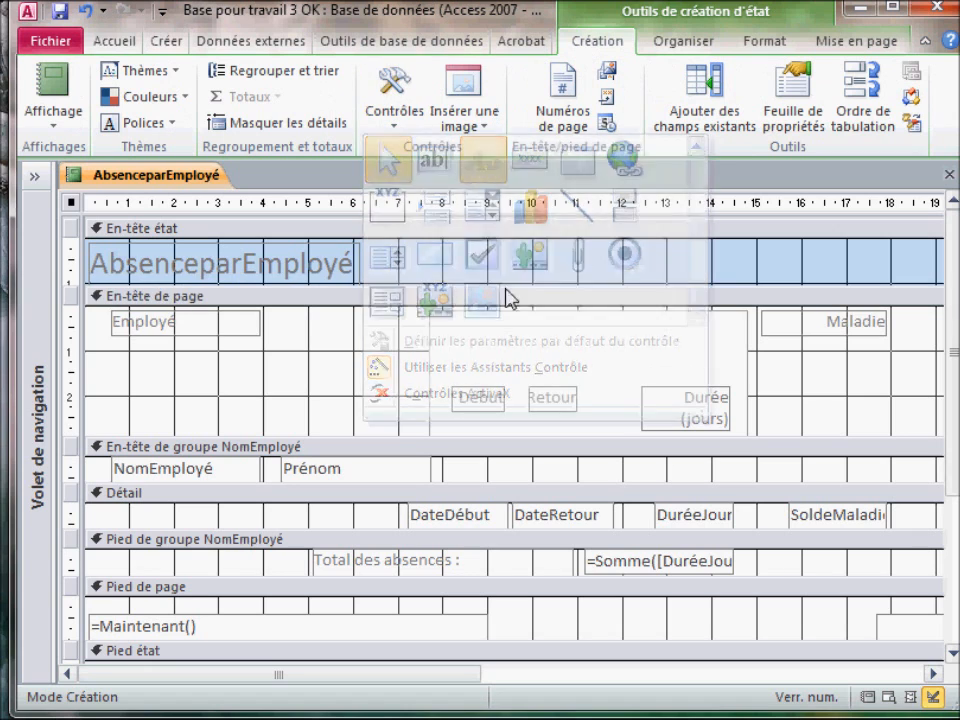
{"action": "left_click_drag", "start_coordinate": [448, 326], "coordinate": [578, 356]}
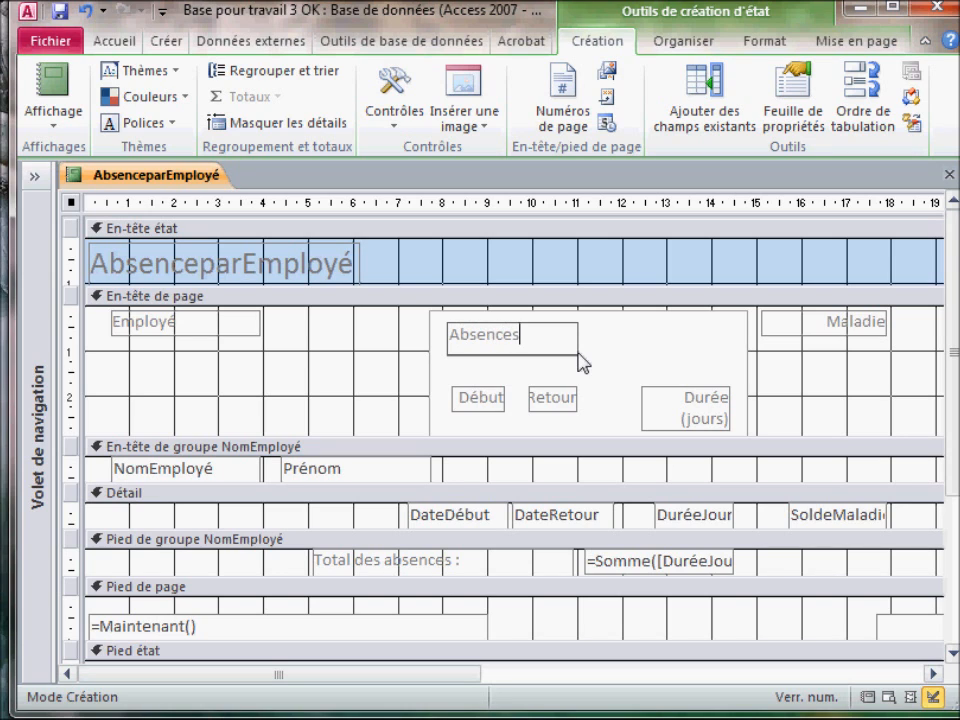
- Move the Maladie, Vacances and Remarque labels down to the lower part of the page header
{"action": "left_click_drag", "start_coordinate": [937, 680], "coordinate": [937, 680]}
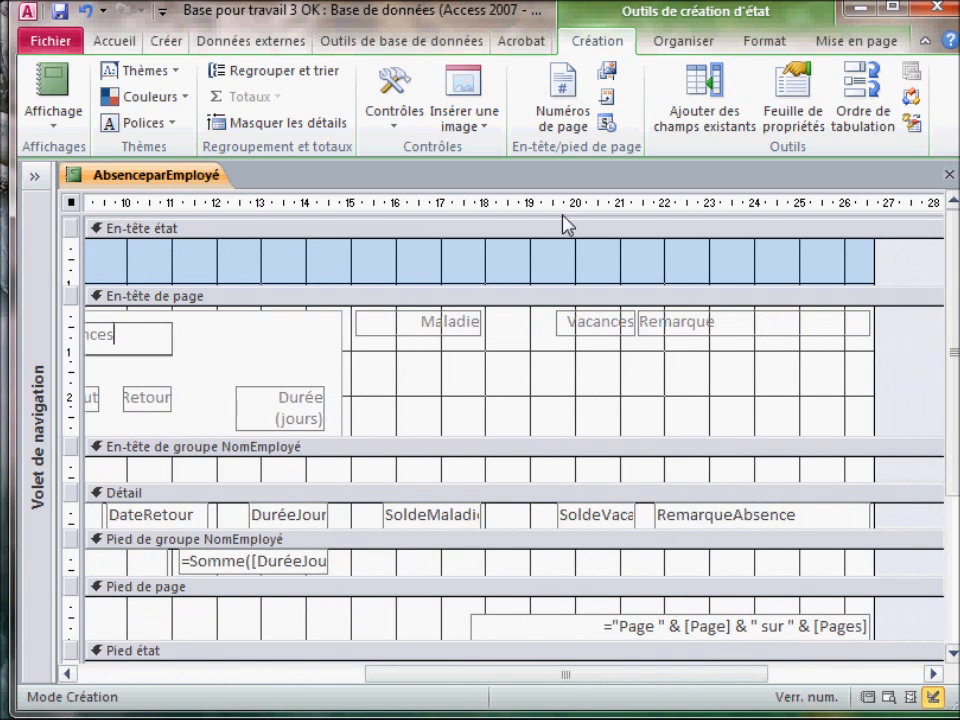
{"action": "left_click_drag", "start_coordinate": [469, 332], "coordinate": [499, 416]}
{"action": "left_click_drag", "start_coordinate": [598, 334], "coordinate": [585, 421]}
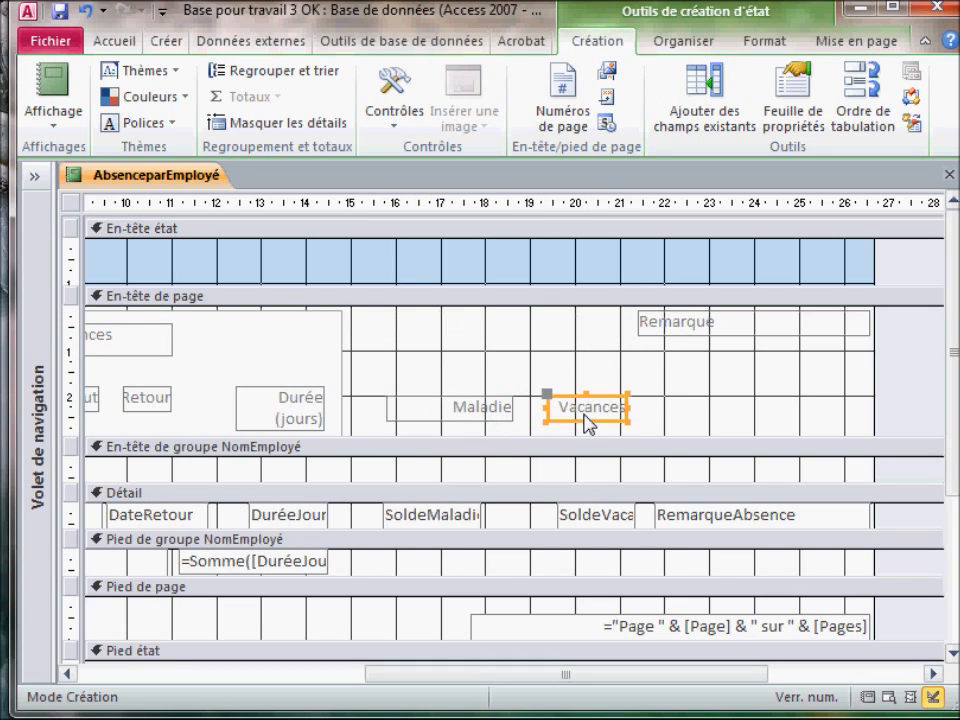
{"action": "left_click_drag", "start_coordinate": [444, 411], "coordinate": [420, 410]}
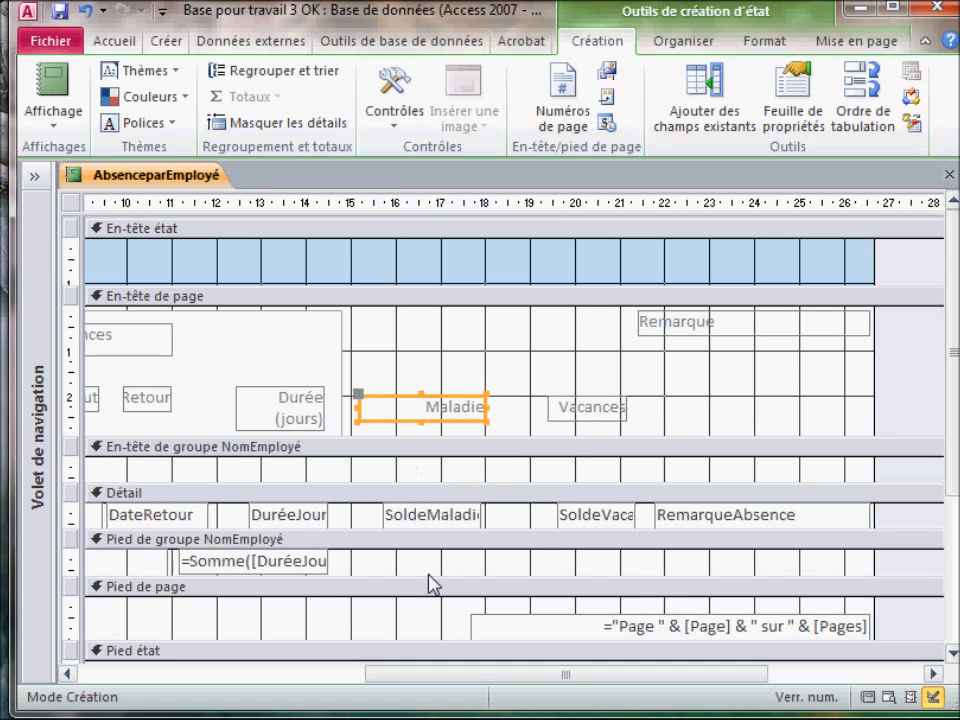
{"action": "left_click_drag", "start_coordinate": [764, 334], "coordinate": [768, 418]}
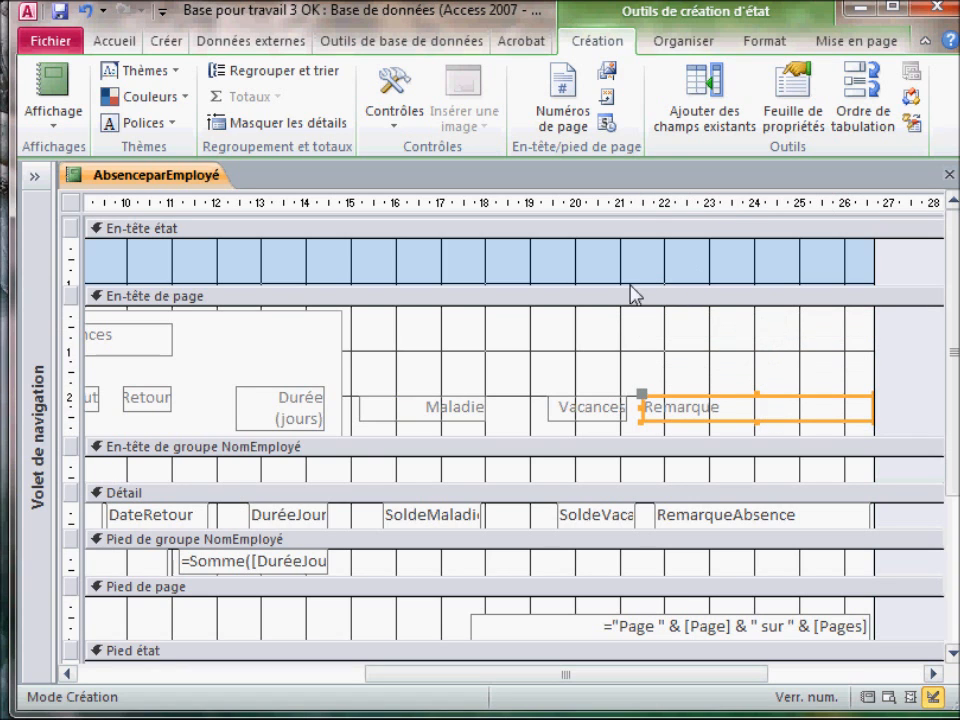
{"action": "left_click", "coordinate": [576, 350]}
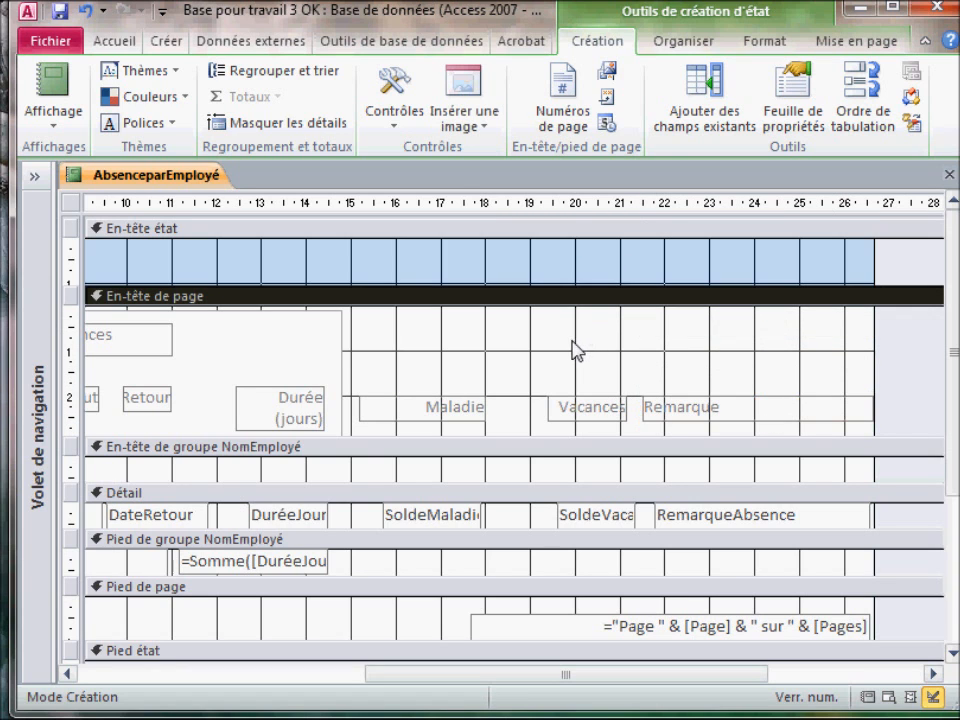
- Draw a second rectangle about 9 cm wide over the Maladie, Vacances and Remarque headings, sent to the back and extended to the page header's lower edge
{"action": "left_click", "coordinate": [416, 110]}
{"action": "left_click", "coordinate": [453, 260]}
{"action": "left_click_drag", "start_coordinate": [361, 313], "coordinate": [765, 437]}
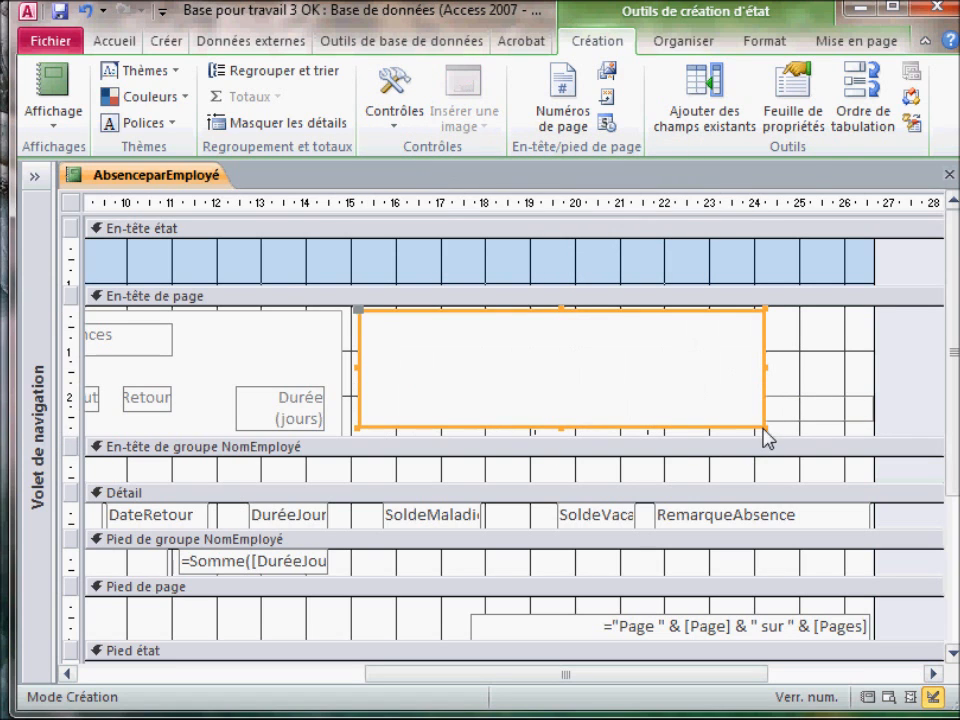
{"action": "left_click", "coordinate": [684, 41]}
{"action": "left_click", "coordinate": [889, 117]}
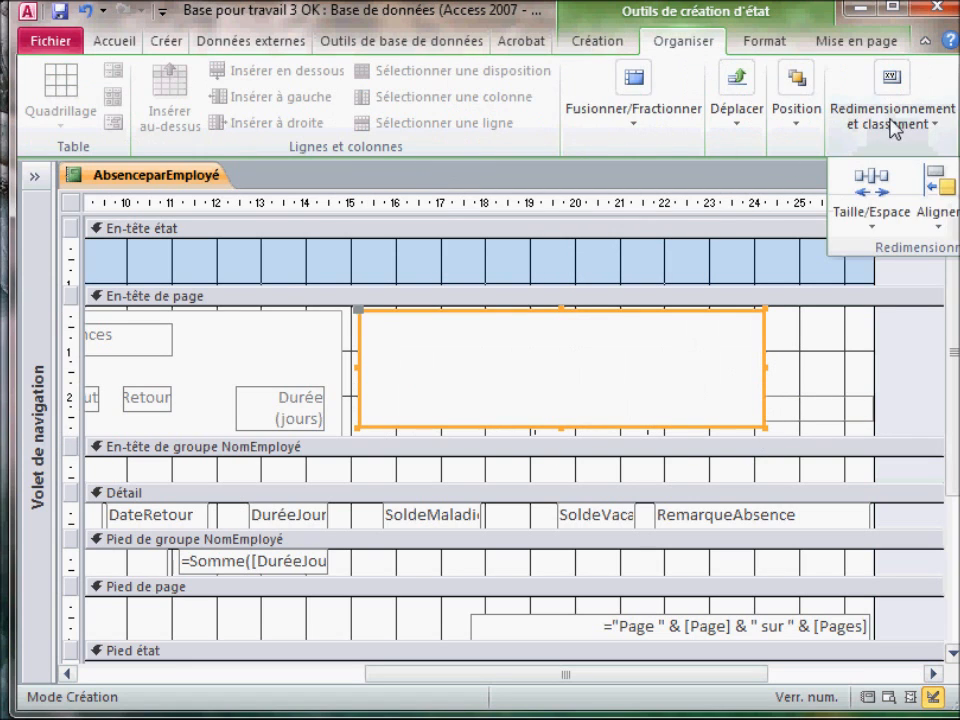
{"action": "left_click", "coordinate": [957, 195]}
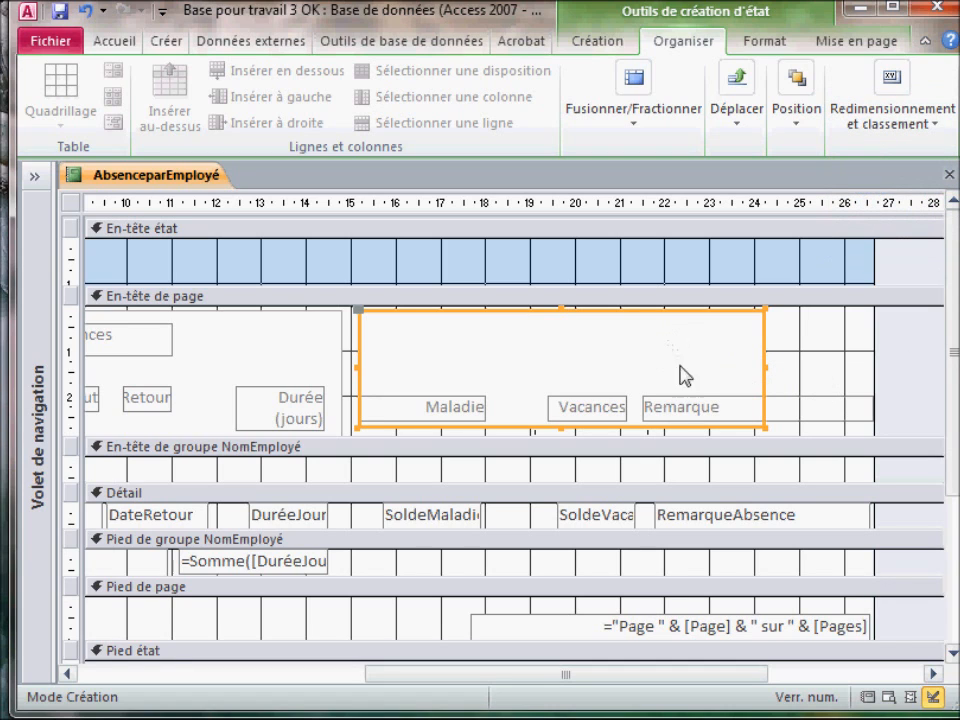
{"action": "left_click", "coordinate": [768, 434]}
{"action": "left_click_drag", "start_coordinate": [768, 434], "coordinate": [767, 443]}
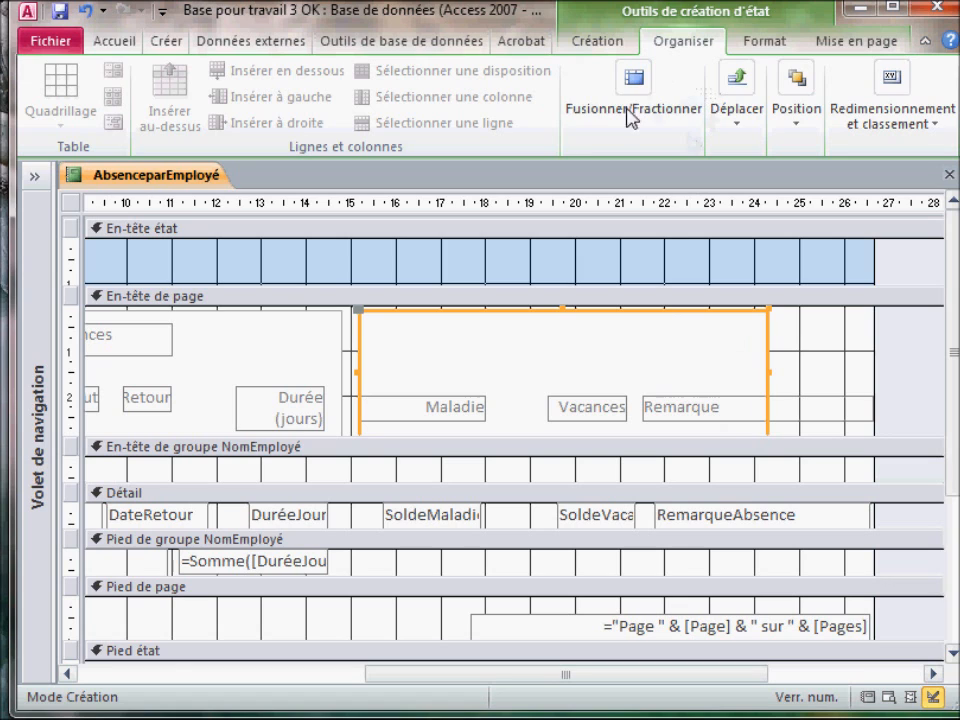
- Fill both page header rectangles with the same light blue shade
{"action": "left_click", "coordinate": [768, 44]}
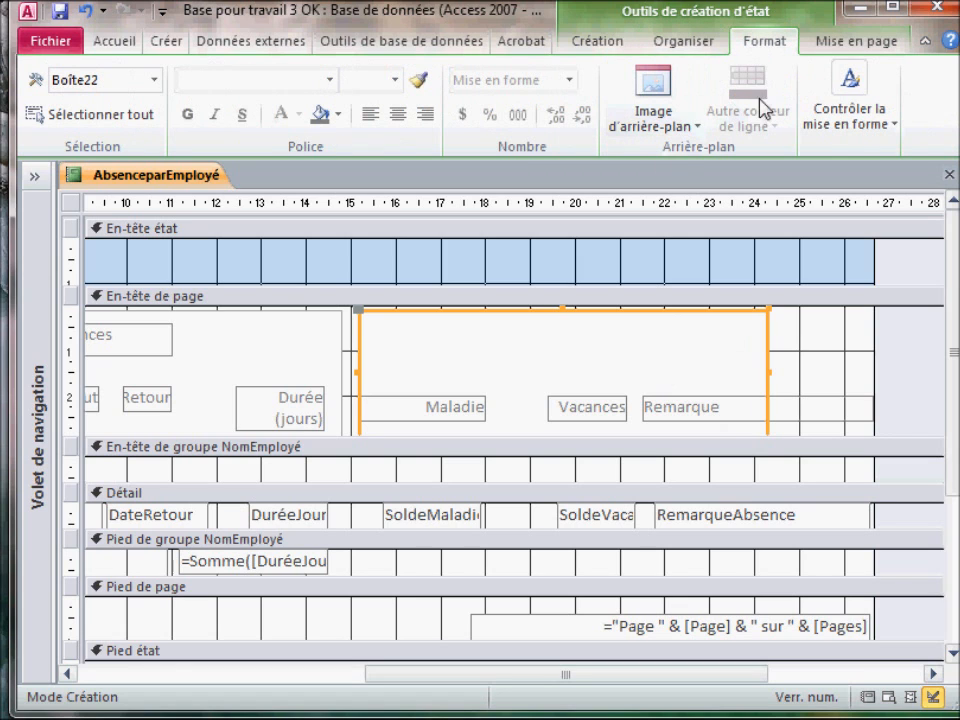
{"action": "left_click", "coordinate": [850, 118]}
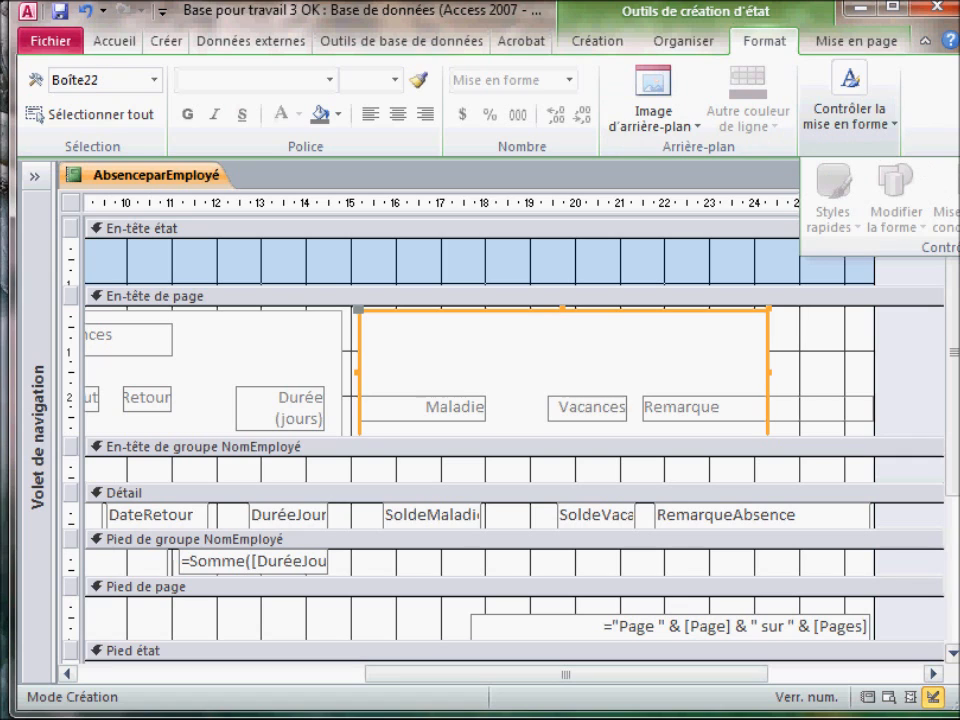
{"action": "left_click", "coordinate": [197, 362]}
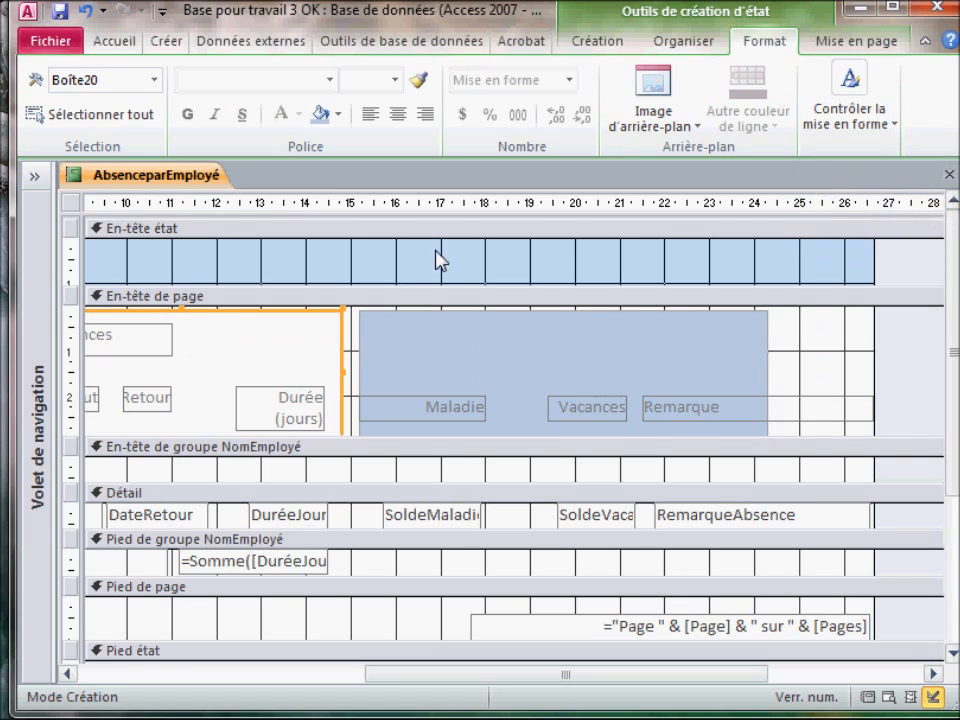
{"action": "left_click", "coordinate": [850, 116]}
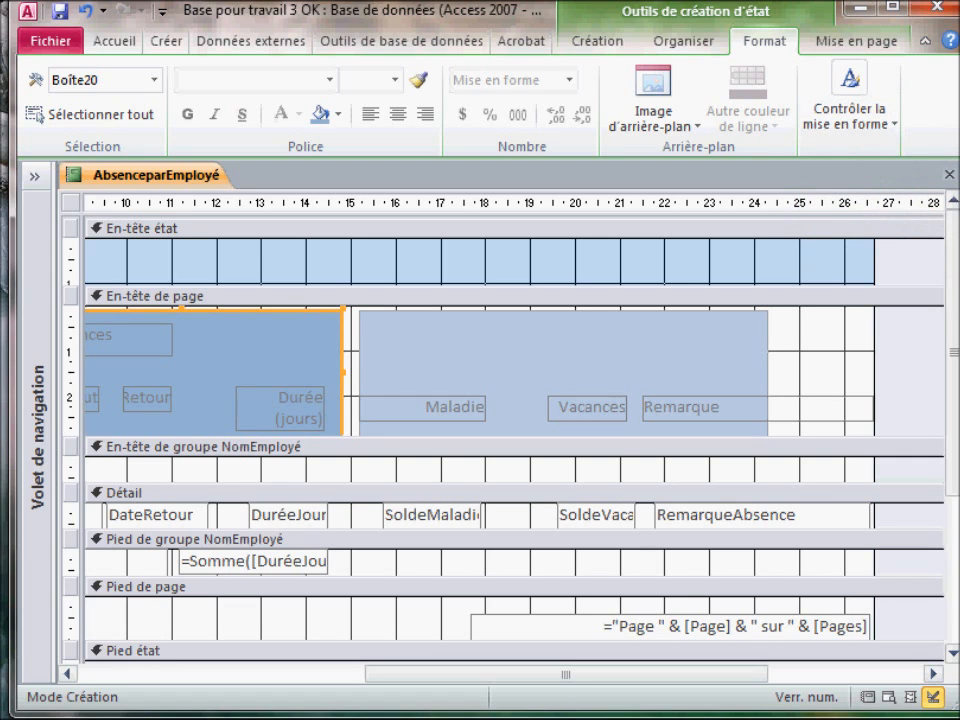
{"action": "left_click", "coordinate": [855, 112]}
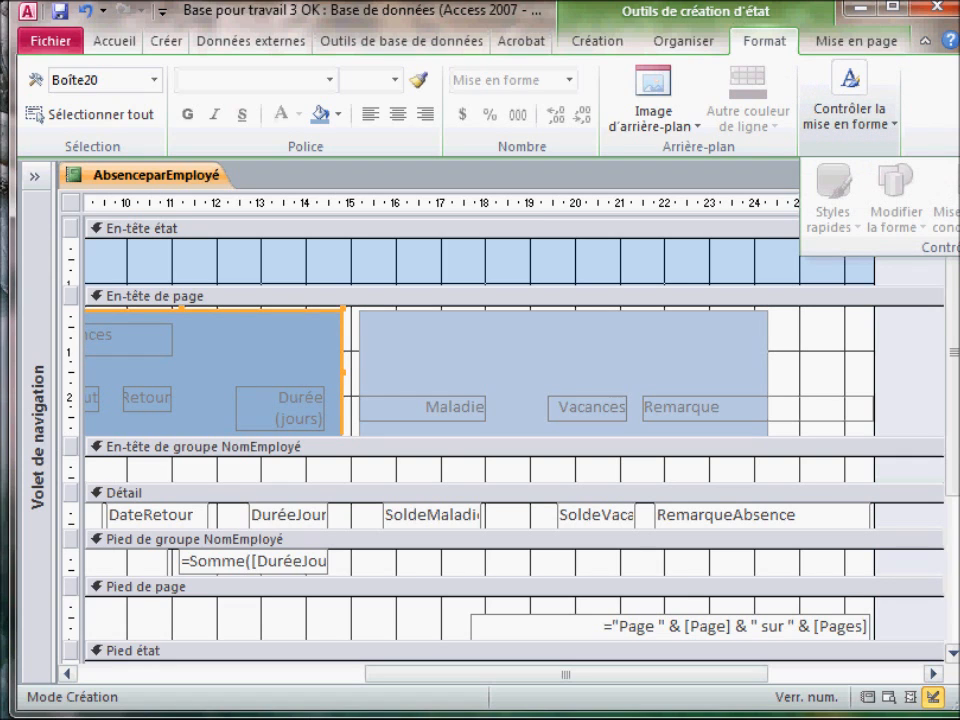
{"action": "left_click", "coordinate": [957, 330]}
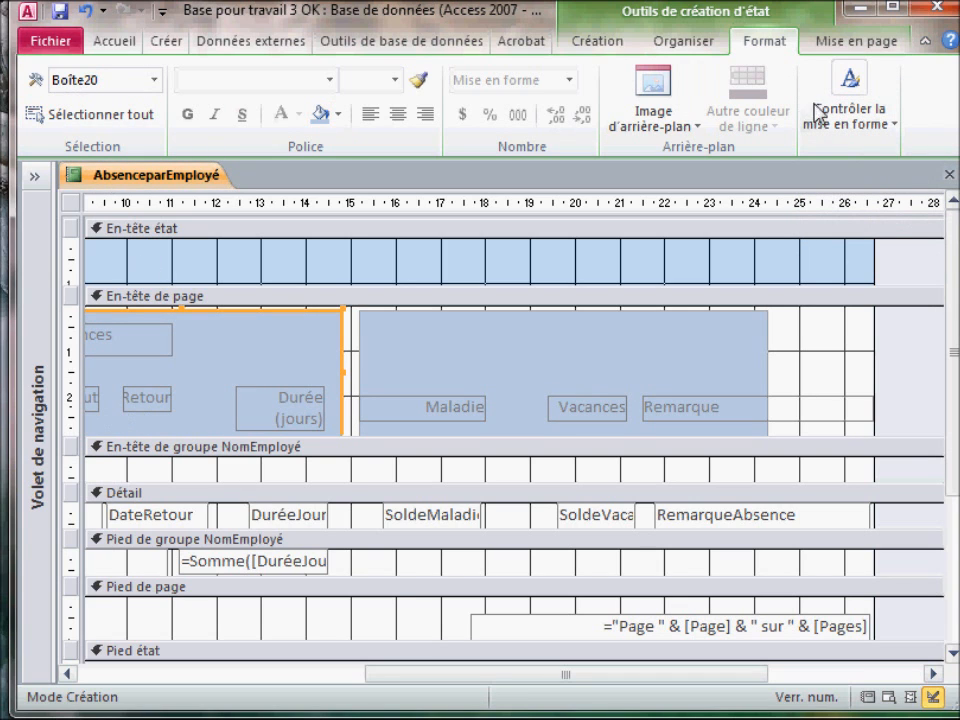
- Examine the shaded column headings and the date columns in report view
{"action": "left_click", "coordinate": [597, 41]}
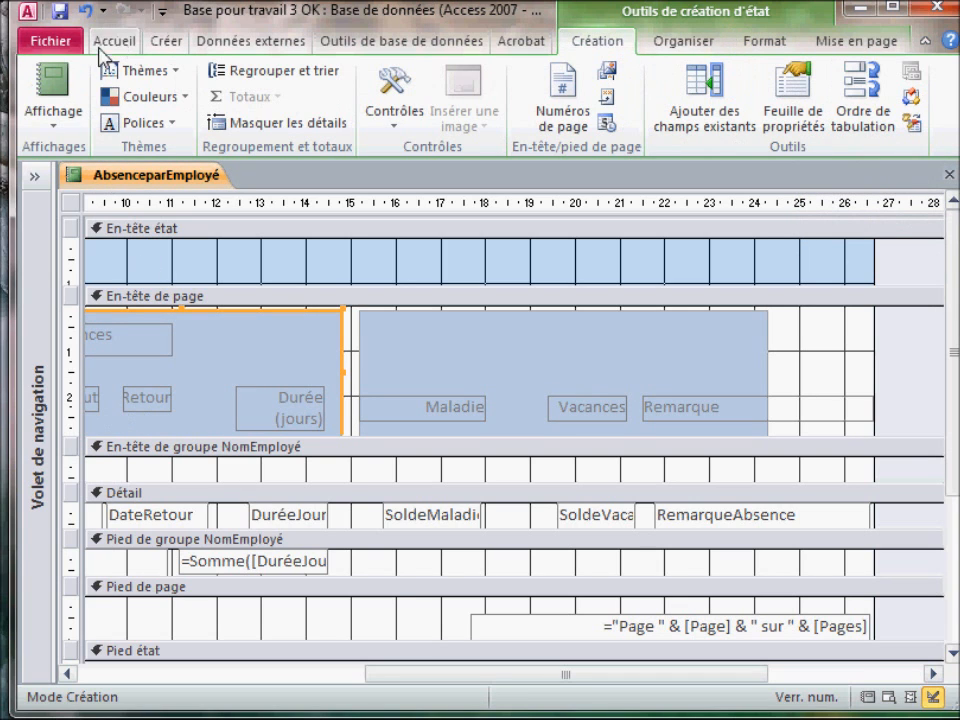
{"action": "left_click", "coordinate": [52, 90]}
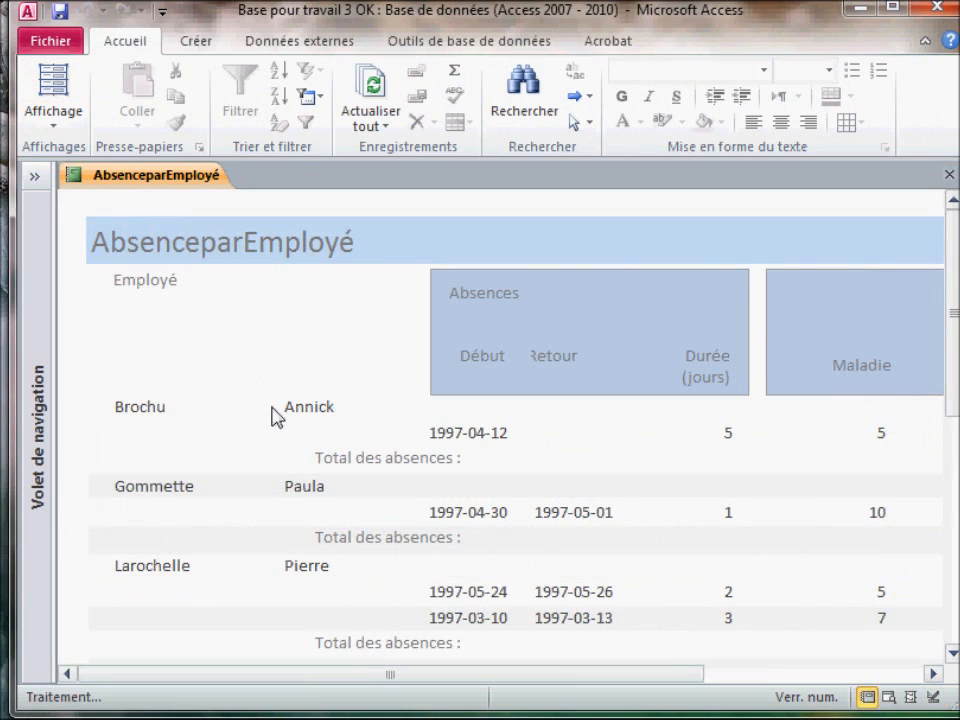
{"action": "left_click", "coordinate": [539, 366]}
{"action": "left_click", "coordinate": [535, 436]}
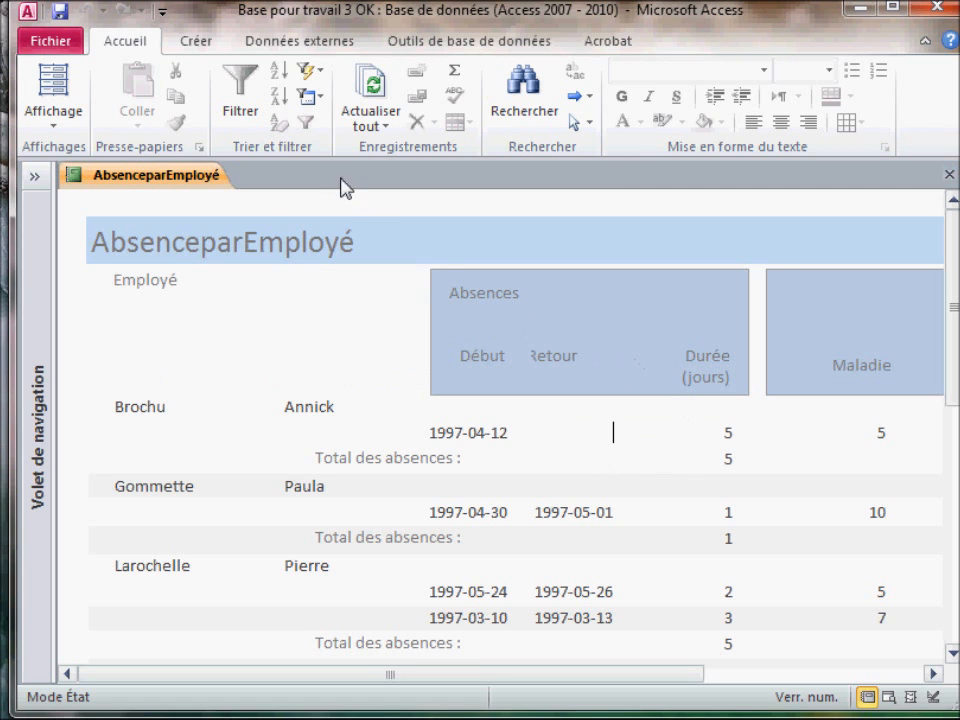
- Extend the page header downward in design view and draw a horizontal line across the report's full width beneath the shaded rectangles
{"action": "left_click", "coordinate": [48, 124]}
{"action": "left_click", "coordinate": [86, 330]}
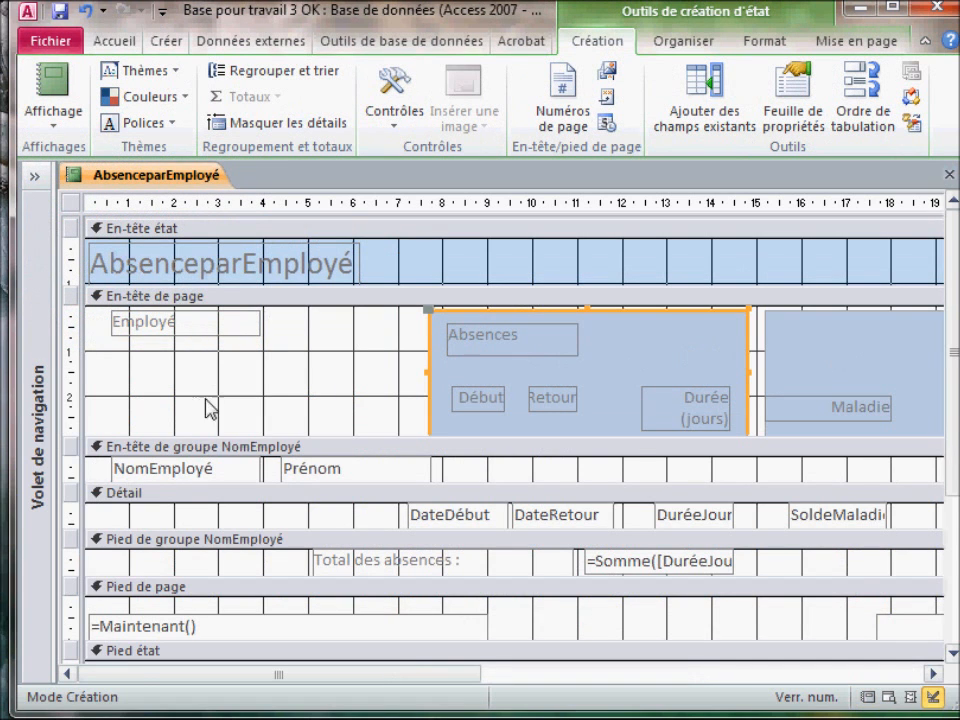
{"action": "left_click_drag", "start_coordinate": [365, 449], "coordinate": [368, 470]}
{"action": "left_click", "coordinate": [394, 110]}
{"action": "left_click", "coordinate": [568, 212]}
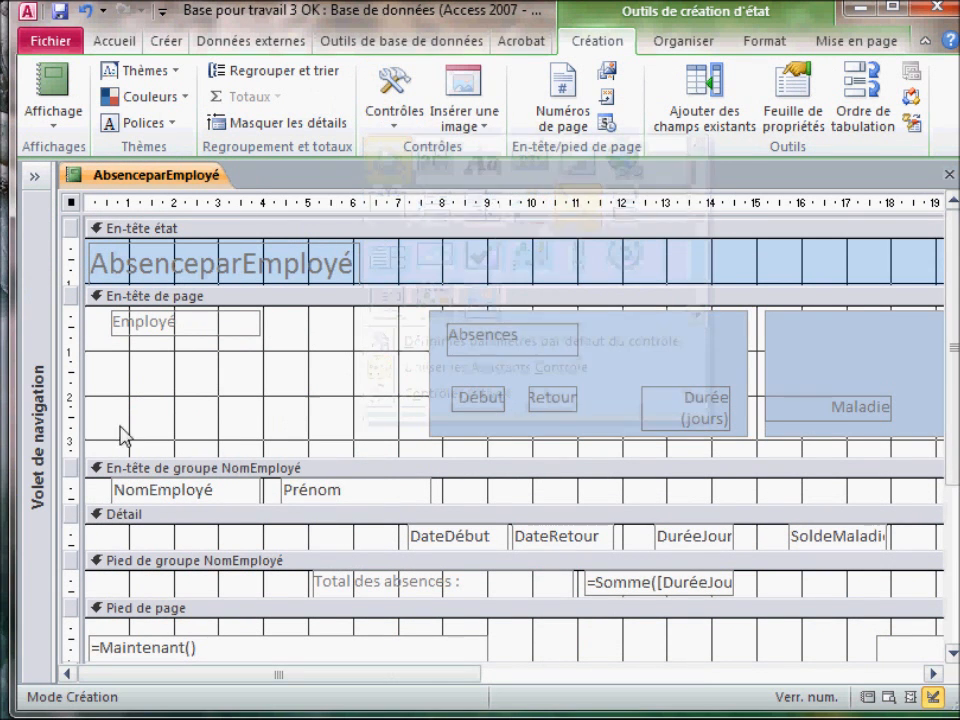
{"action": "mouse_move", "coordinate": [98, 446]}
{"action": "left_mouse_down"}
{"action": "mouse_move", "coordinate": [946, 447]}
{"action": "mouse_move", "coordinate": [948, 455]}
{"action": "mouse_move", "coordinate": [570, 429]}
{"action": "mouse_move", "coordinate": [628, 466]}
{"action": "left_mouse_up"}
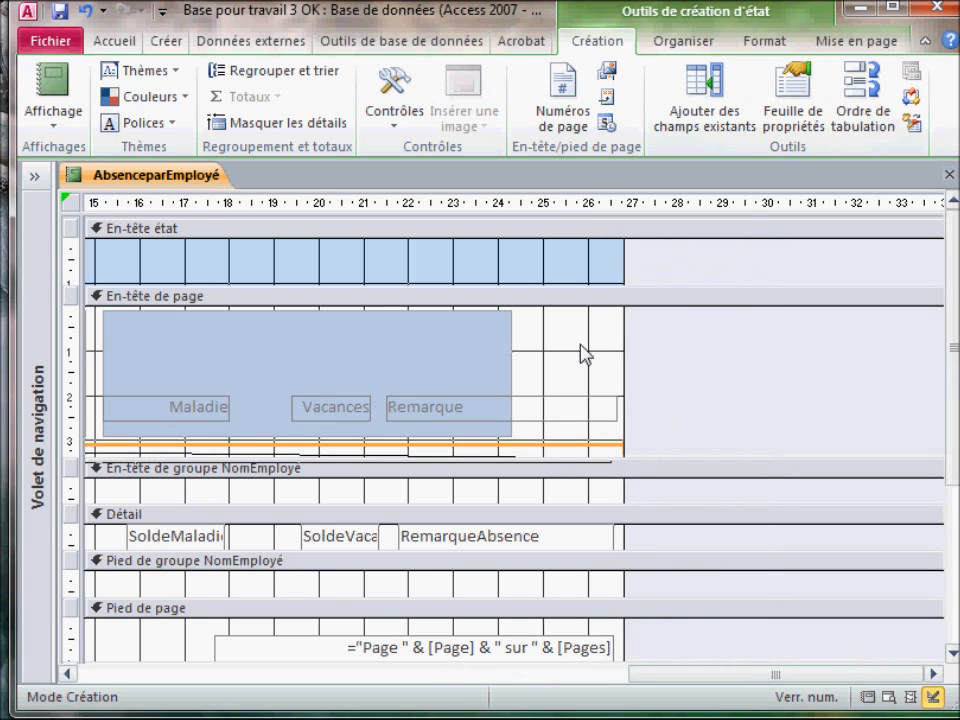
- Widen the Retour label in layout view so that its whole text shows above the return dates
{"action": "left_click", "coordinate": [34, 105]}
{"action": "left_click", "coordinate": [58, 110]}
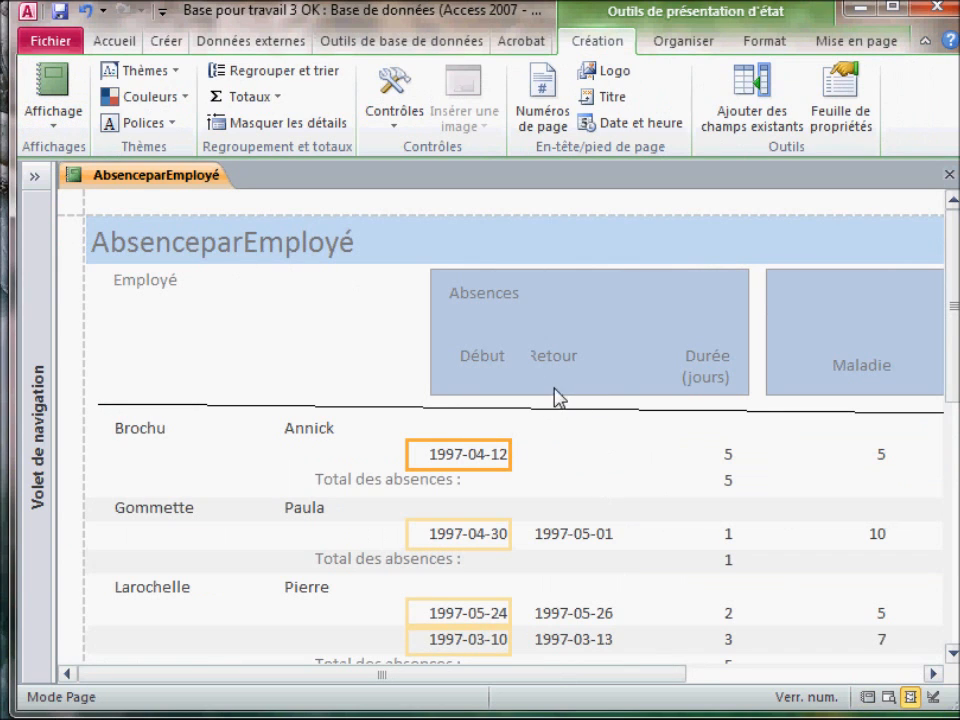
{"action": "left_click", "coordinate": [561, 366]}
{"action": "left_click", "coordinate": [578, 360]}
{"action": "key", "text": "Escape"}
{"action": "left_click", "coordinate": [572, 438]}
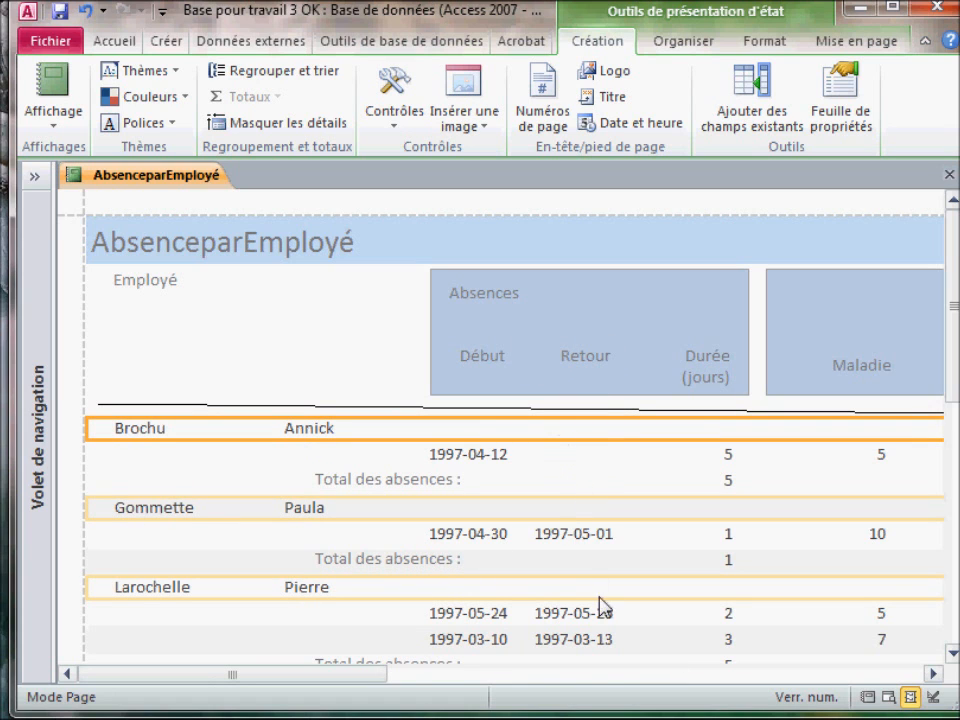
{"action": "left_click_drag", "start_coordinate": [375, 675], "coordinate": [531, 681]}
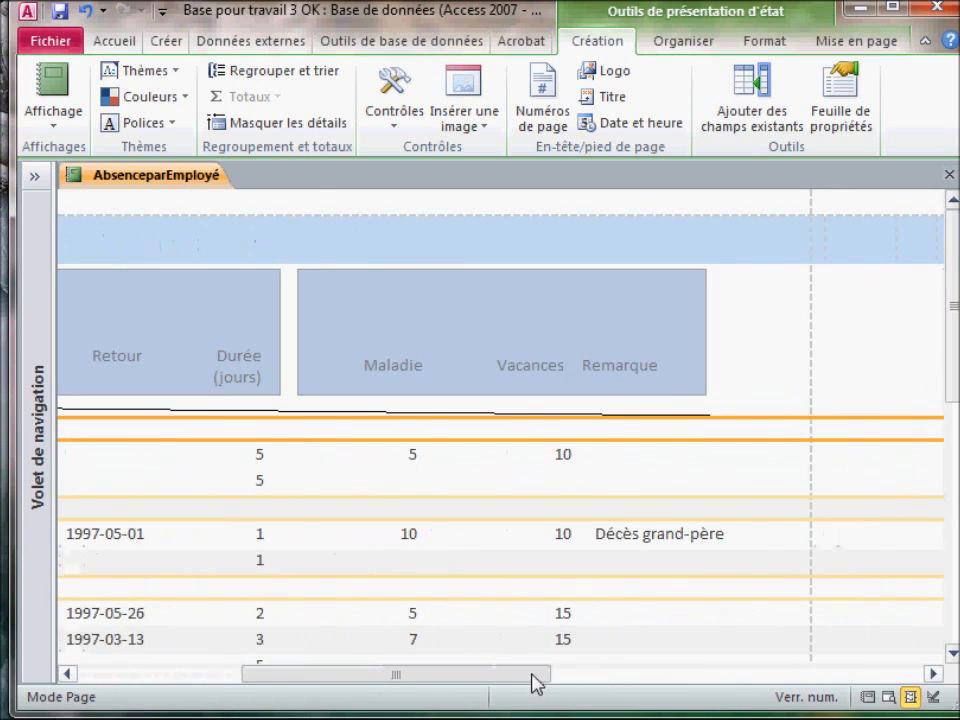
{"action": "left_click", "coordinate": [445, 320]}
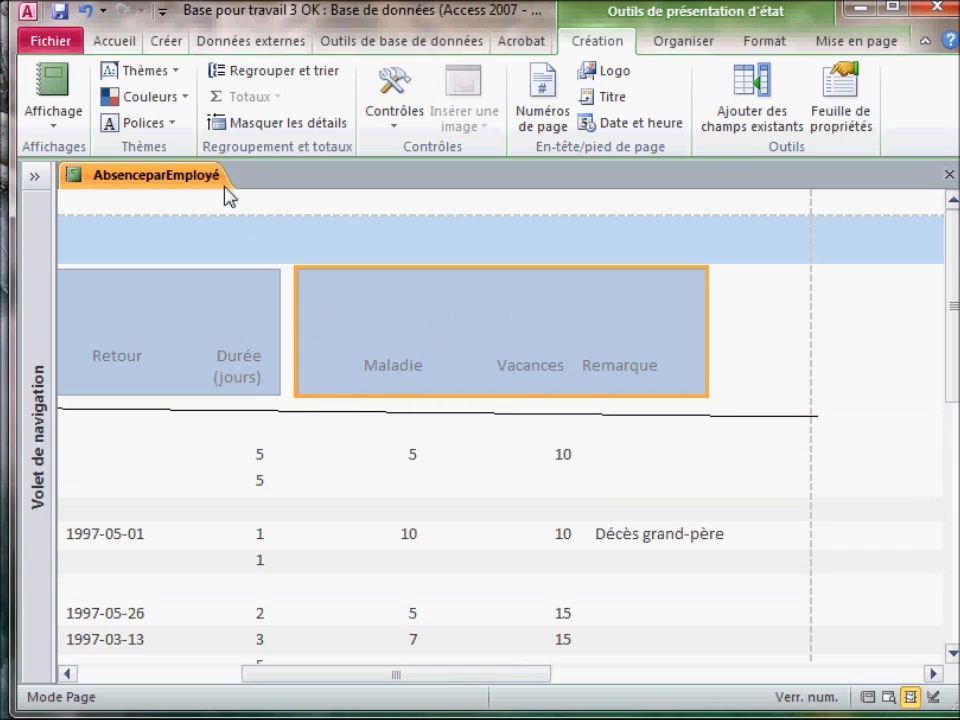
{"action": "left_click", "coordinate": [386, 375]}
{"action": "left_click", "coordinate": [511, 380]}
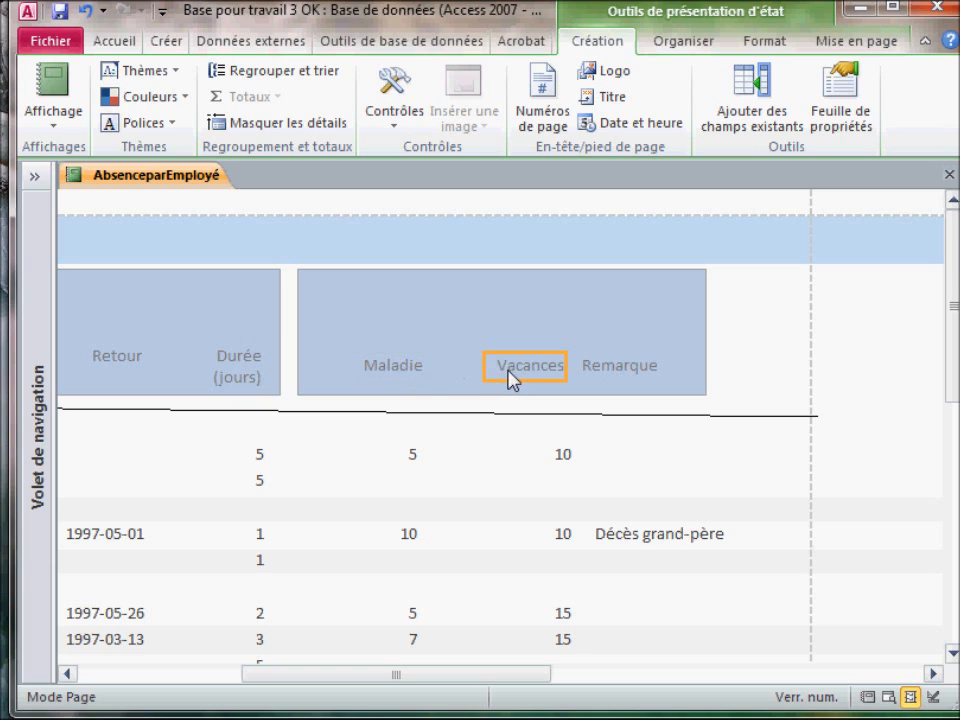
{"action": "left_click", "coordinate": [632, 375]}
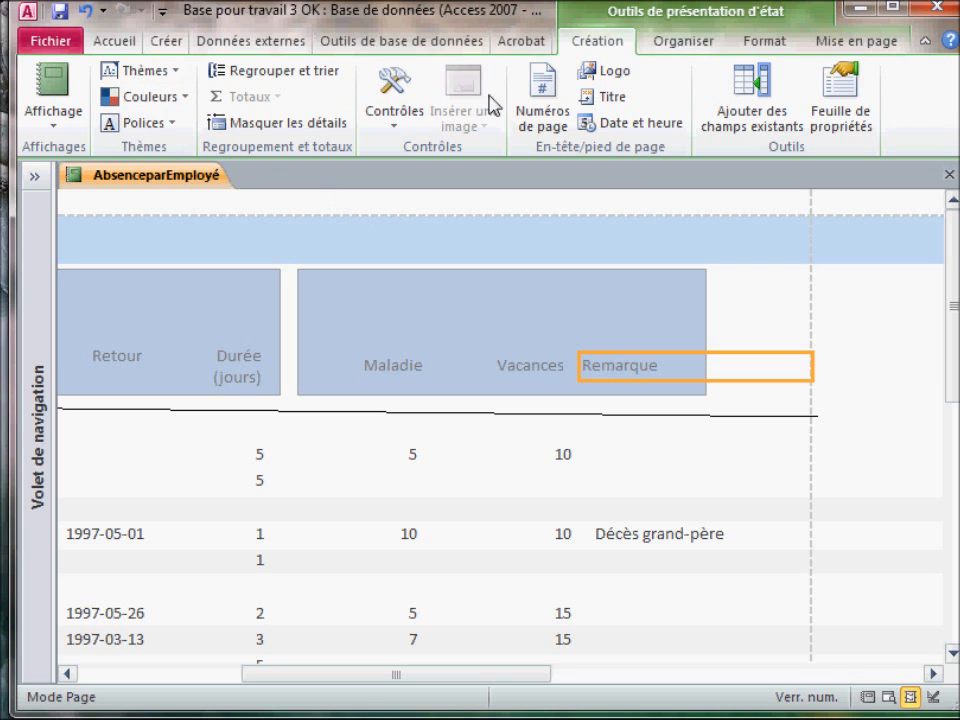
- Add a label reading Soldes and move it in design view to the upper part of the rectangle around the Maladie heading
{"action": "left_click", "coordinate": [426, 126]}
{"action": "left_click", "coordinate": [489, 160]}
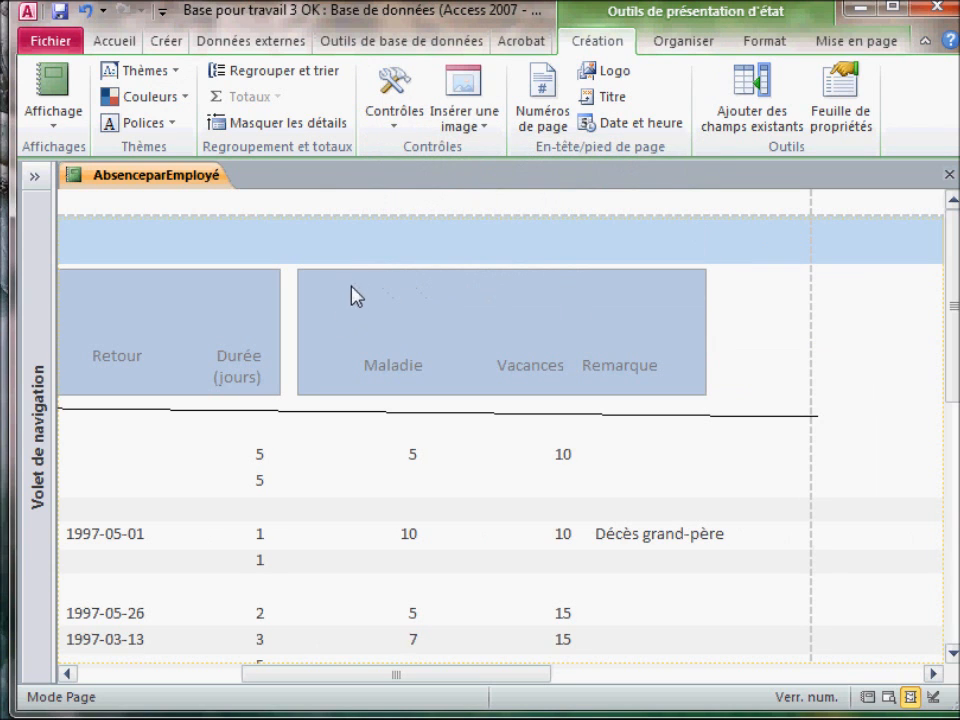
{"action": "left_click", "coordinate": [423, 320]}
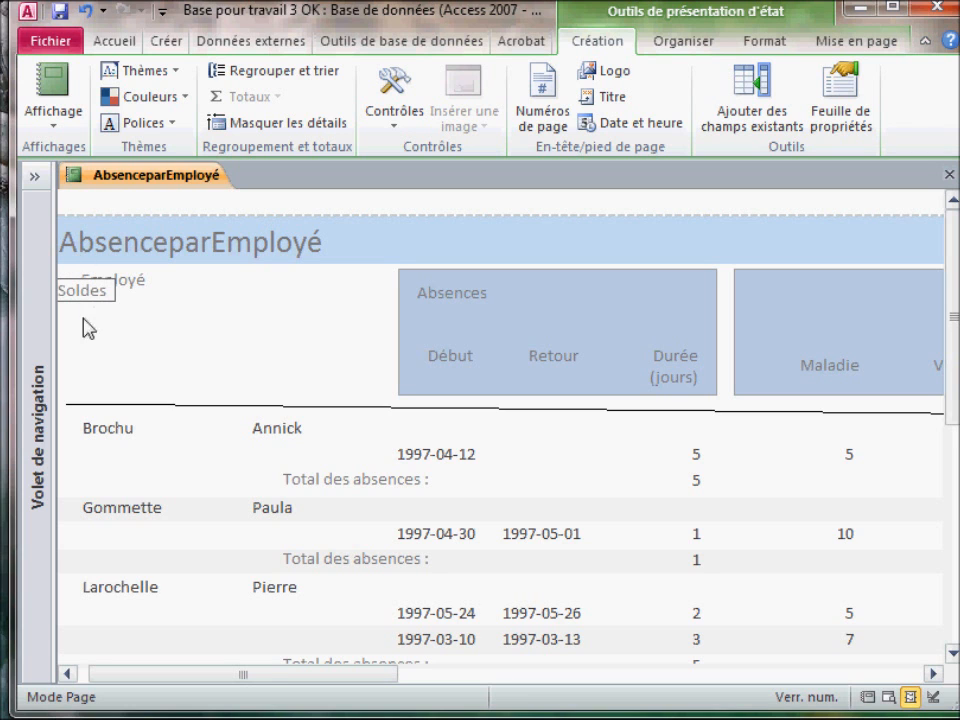
{"action": "left_click", "coordinate": [50, 115]}
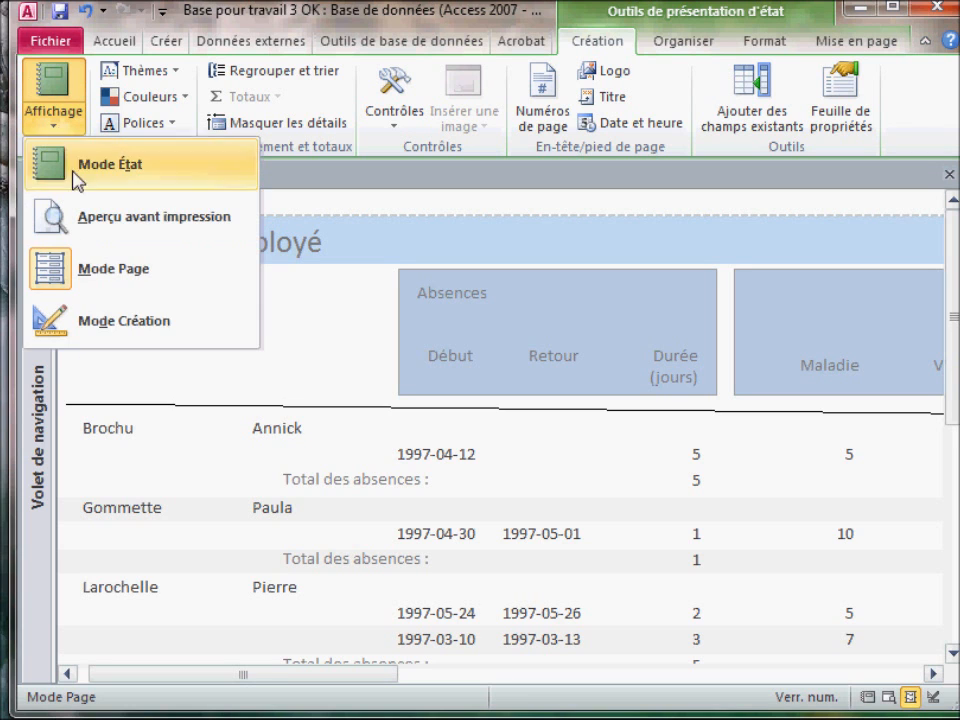
{"action": "left_click", "coordinate": [148, 332]}
{"action": "left_click_drag", "start_coordinate": [122, 341], "coordinate": [822, 350]}
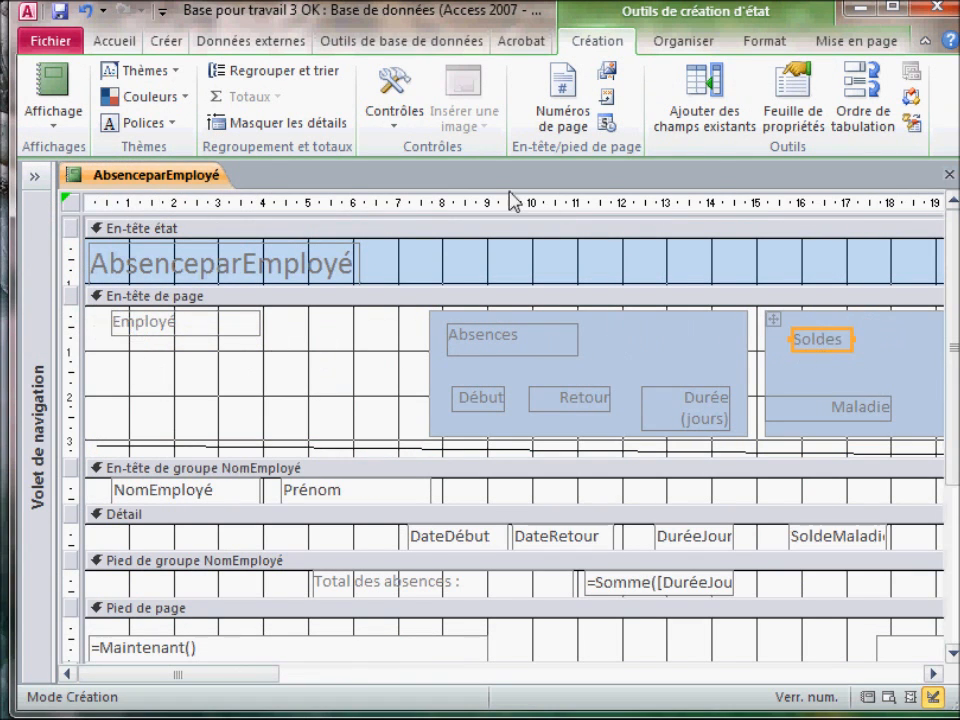
- Examine the headings, separator line and employee groups down through the report in report view
{"action": "left_click", "coordinate": [68, 108]}
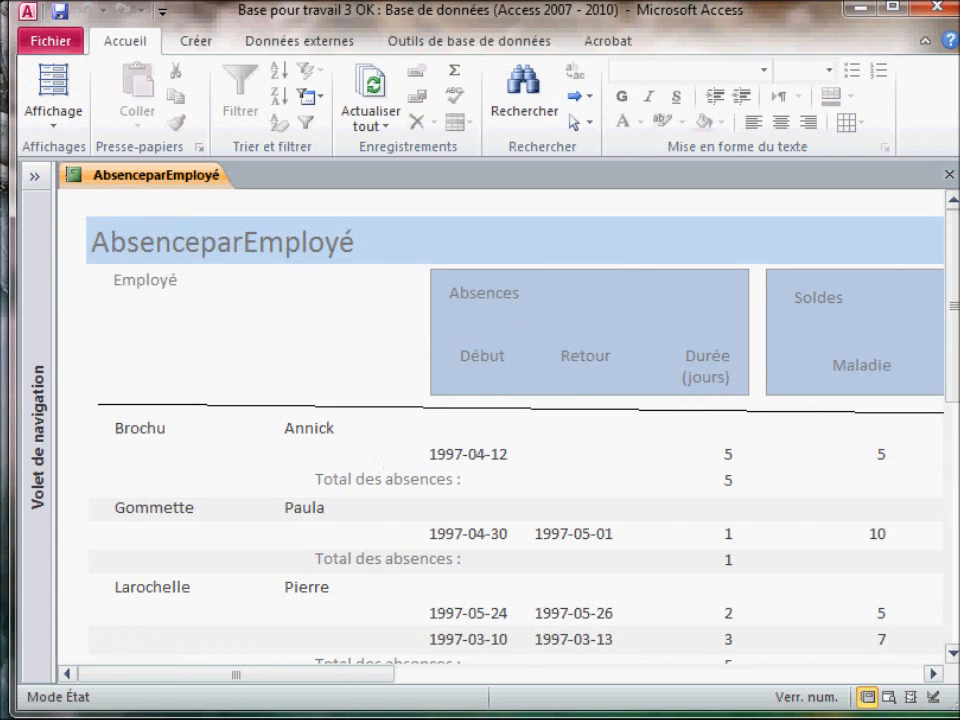
{"action": "left_click_drag", "start_coordinate": [281, 683], "coordinate": [347, 636]}
{"action": "scroll", "coordinate": [349, 636], "scroll_direction": "down", "scroll_amount": 6}
{"action": "scroll", "coordinate": [349, 636], "scroll_direction": "down", "scroll_amount": 4}
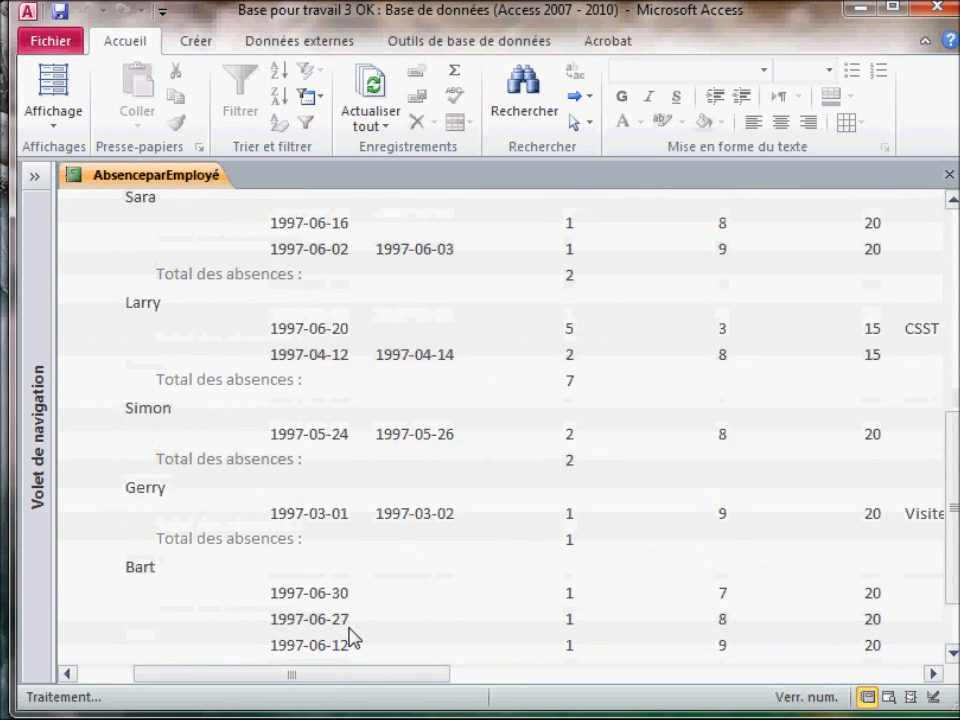